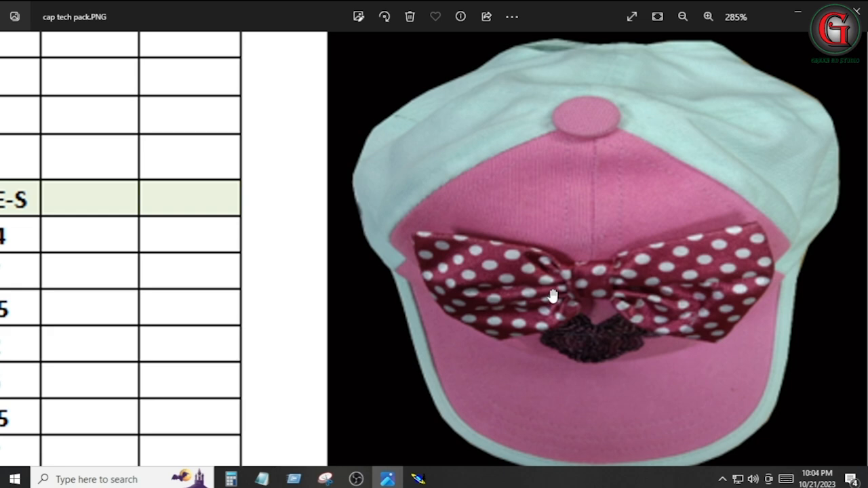
Step: Circle the cap opn cricum and cap height rows on the tech pack and mark both measurements on the cap photos
{"action": "scroll", "coordinate": [653, 231], "scroll_direction": "down", "scroll_amount": 5}
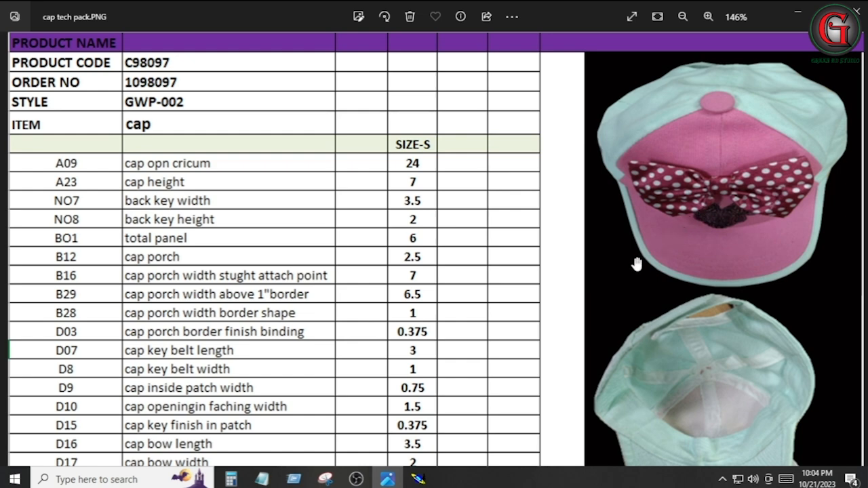
{"action": "scroll", "coordinate": [638, 263], "scroll_direction": "up", "scroll_amount": 3}
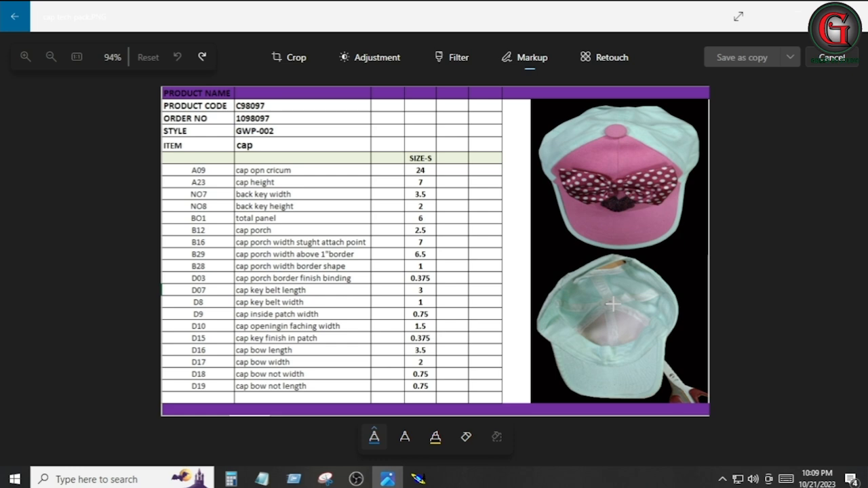
{"action": "mouse_move", "coordinate": [232, 159]}
{"action": "left_mouse_down"}
{"action": "mouse_move", "coordinate": [305, 178]}
{"action": "mouse_move", "coordinate": [232, 163]}
{"action": "left_mouse_up"}
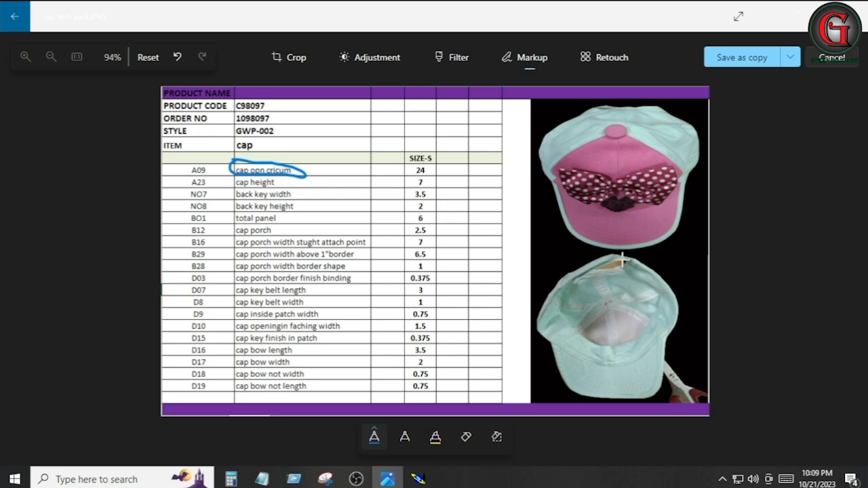
{"action": "mouse_move", "coordinate": [631, 256]}
{"action": "left_mouse_down"}
{"action": "mouse_move", "coordinate": [574, 258]}
{"action": "mouse_move", "coordinate": [623, 257]}
{"action": "left_mouse_up"}
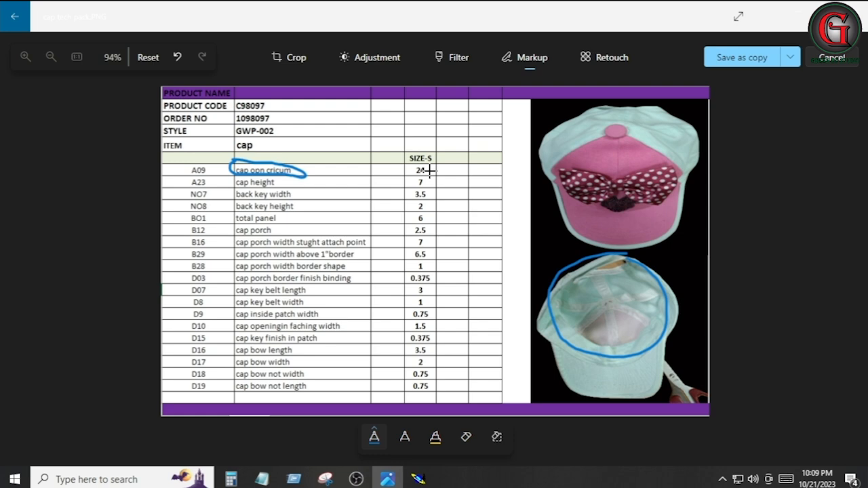
{"action": "mouse_move", "coordinate": [239, 178]}
{"action": "left_mouse_down"}
{"action": "mouse_move", "coordinate": [258, 187]}
{"action": "mouse_move", "coordinate": [235, 178]}
{"action": "left_mouse_up"}
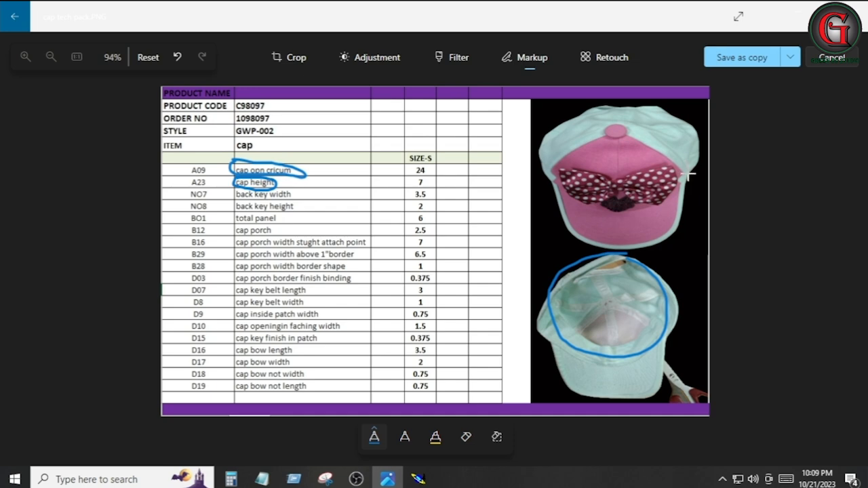
{"action": "left_click_drag", "start_coordinate": [624, 135], "coordinate": [690, 178]}
Step: Underline the back key width and height rows, circle the key opening on the inside photo, and circle total panel
{"action": "left_click_drag", "start_coordinate": [234, 197], "coordinate": [291, 198]}
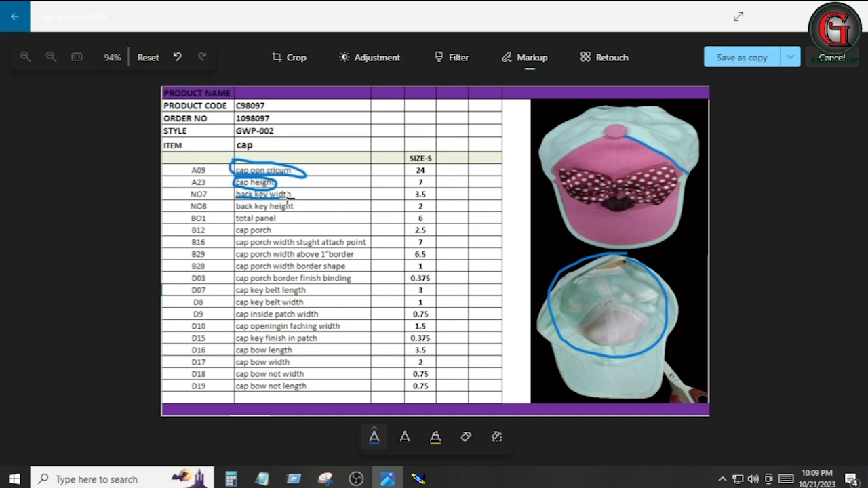
{"action": "mouse_move", "coordinate": [572, 280]}
{"action": "left_mouse_down"}
{"action": "mouse_move", "coordinate": [603, 277]}
{"action": "mouse_move", "coordinate": [627, 258]}
{"action": "mouse_move", "coordinate": [576, 264]}
{"action": "mouse_move", "coordinate": [579, 279]}
{"action": "left_mouse_up"}
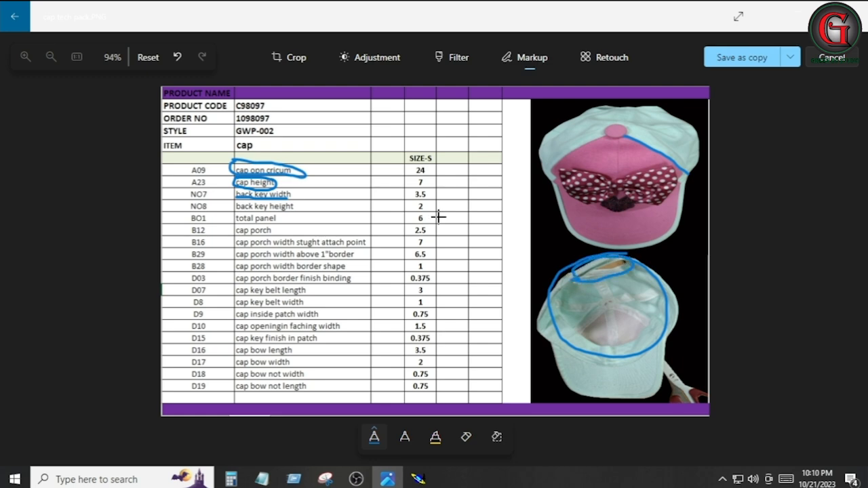
{"action": "left_click_drag", "start_coordinate": [236, 212], "coordinate": [293, 211]}
{"action": "mouse_move", "coordinate": [234, 223]}
{"action": "left_mouse_down"}
{"action": "mouse_move", "coordinate": [287, 221]}
{"action": "mouse_move", "coordinate": [239, 213]}
{"action": "mouse_move", "coordinate": [236, 225]}
{"action": "left_mouse_up"}
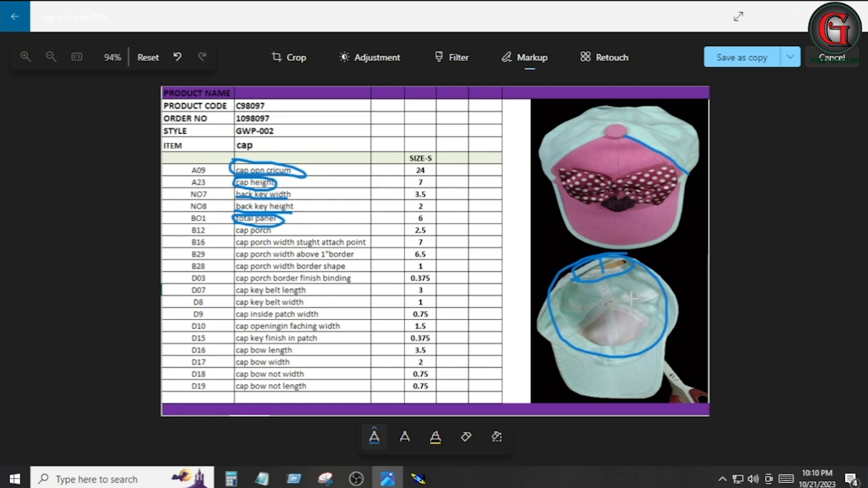
Step: Circle the cap porch row and outline the porch on the inside photo with its height and width measuring lines
{"action": "mouse_move", "coordinate": [236, 240]}
{"action": "left_mouse_down"}
{"action": "mouse_move", "coordinate": [243, 223]}
{"action": "mouse_move", "coordinate": [277, 222]}
{"action": "mouse_move", "coordinate": [279, 234]}
{"action": "mouse_move", "coordinate": [234, 230]}
{"action": "left_mouse_up"}
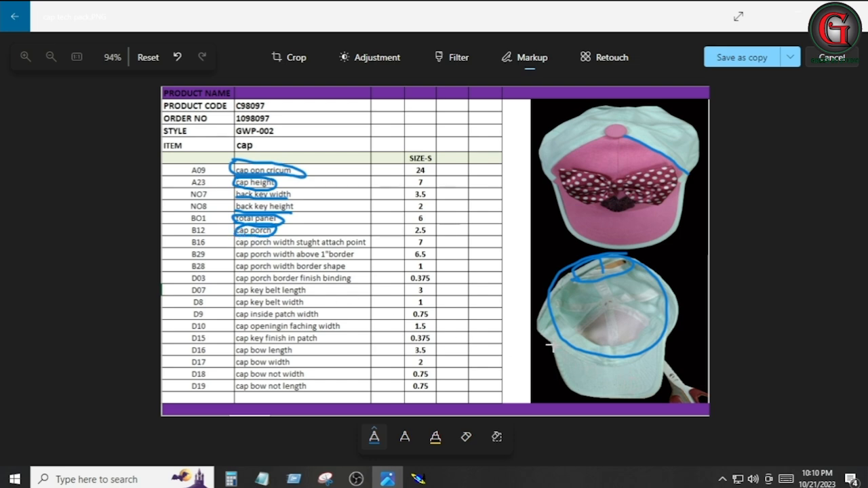
{"action": "mouse_move", "coordinate": [551, 345]}
{"action": "left_mouse_down"}
{"action": "mouse_move", "coordinate": [622, 364]}
{"action": "mouse_move", "coordinate": [654, 352]}
{"action": "mouse_move", "coordinate": [571, 377]}
{"action": "mouse_move", "coordinate": [554, 346]}
{"action": "left_mouse_up"}
{"action": "left_click_drag", "start_coordinate": [612, 365], "coordinate": [613, 394]}
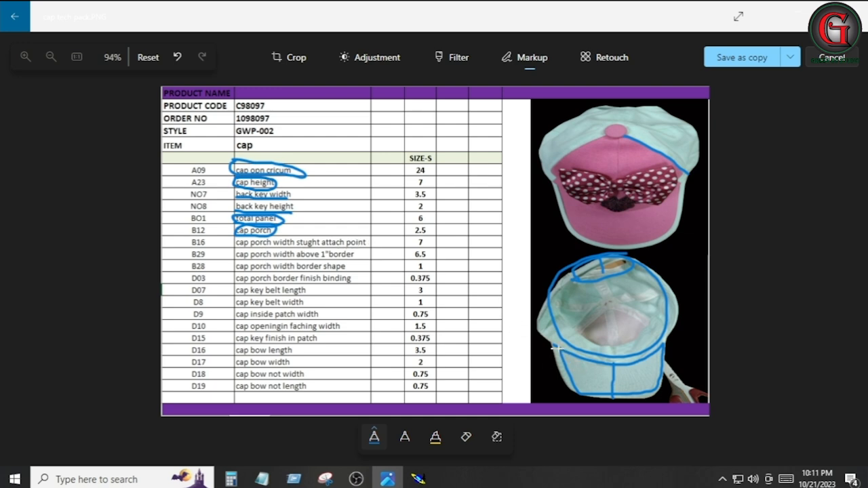
{"action": "left_click_drag", "start_coordinate": [553, 346], "coordinate": [664, 346]}
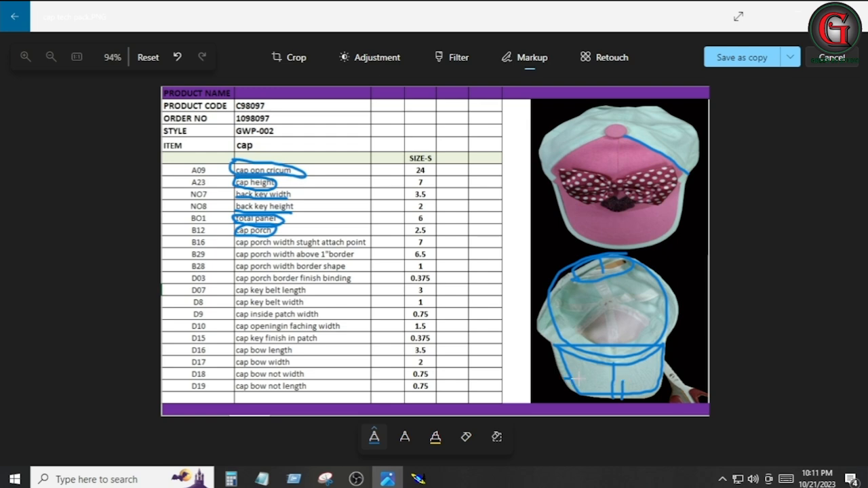
{"action": "left_click_drag", "start_coordinate": [570, 383], "coordinate": [628, 385]}
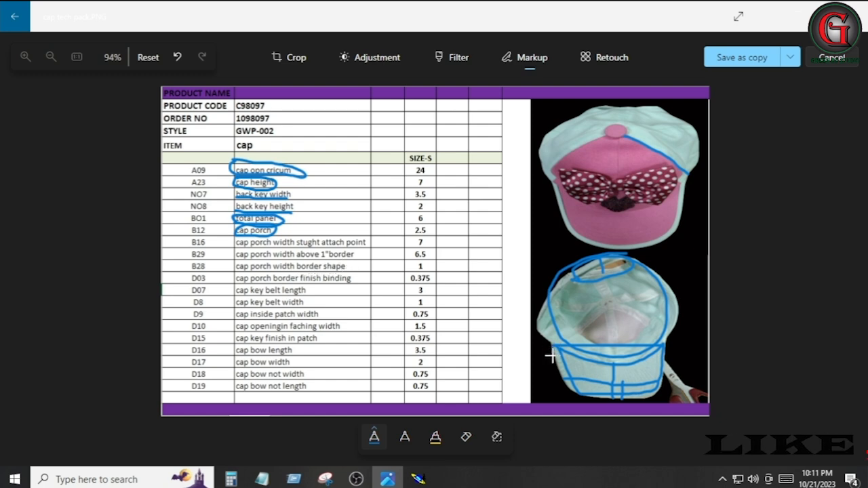
{"action": "mouse_move", "coordinate": [552, 373]}
{"action": "left_mouse_down"}
{"action": "mouse_move", "coordinate": [553, 397]}
{"action": "mouse_move", "coordinate": [584, 400]}
{"action": "left_mouse_up"}
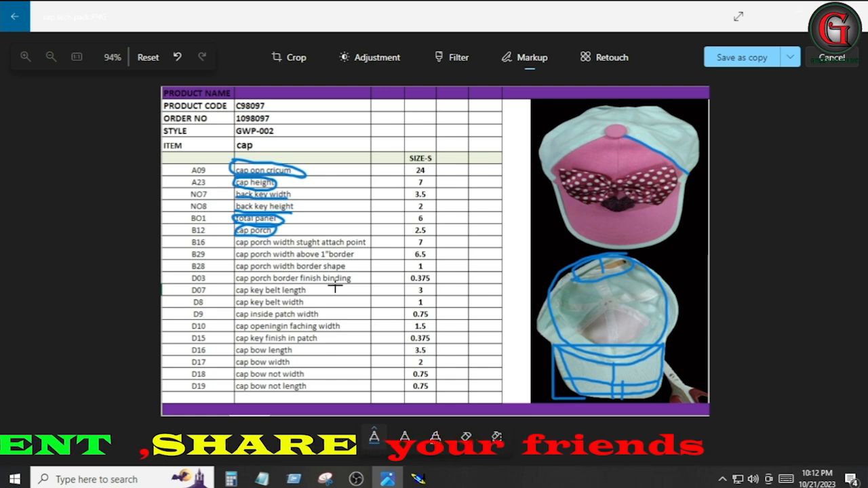
Step: Mark the cap key belt length and width rows and show the belt measurements on the inside photo
{"action": "left_click_drag", "start_coordinate": [345, 286], "coordinate": [235, 285]}
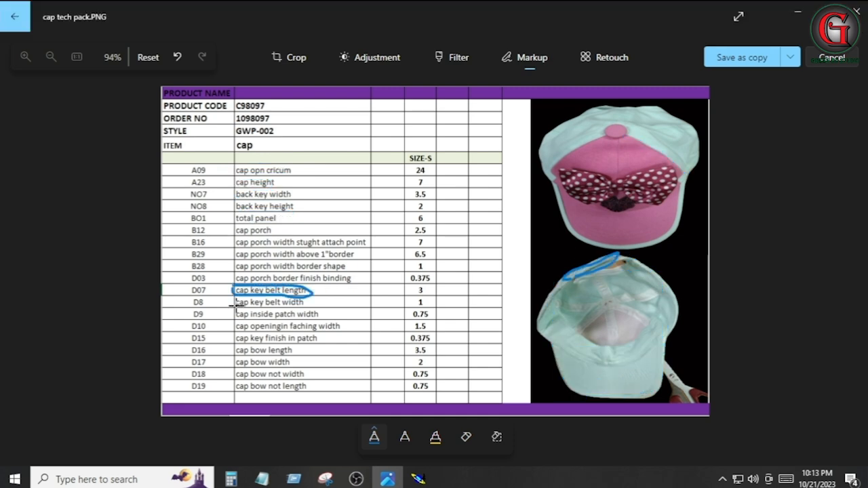
{"action": "left_click_drag", "start_coordinate": [233, 306], "coordinate": [307, 303]}
{"action": "left_click_drag", "start_coordinate": [590, 263], "coordinate": [592, 270]}
Step: Mark the cap inside patch width, the 1.5 faching width and the cap key finish in patch entries
{"action": "mouse_move", "coordinate": [318, 317]}
{"action": "left_mouse_down"}
{"action": "mouse_move", "coordinate": [323, 307]}
{"action": "mouse_move", "coordinate": [266, 301]}
{"action": "mouse_move", "coordinate": [228, 315]}
{"action": "mouse_move", "coordinate": [327, 312]}
{"action": "left_mouse_up"}
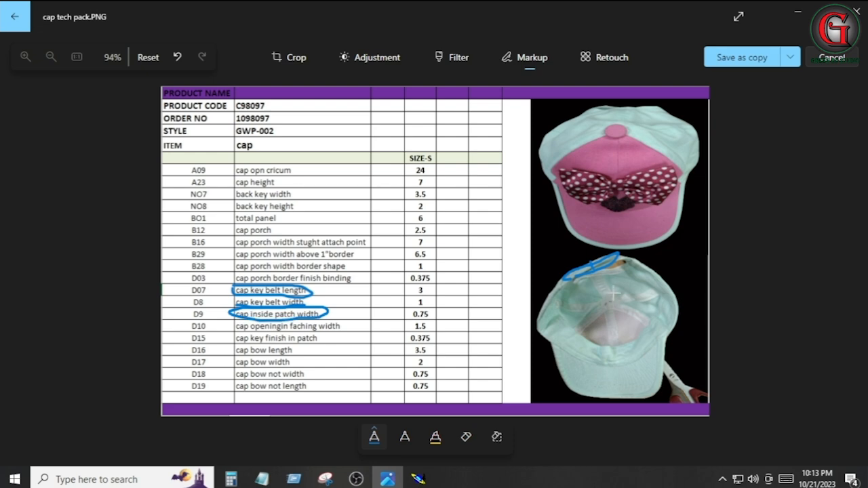
{"action": "left_click_drag", "start_coordinate": [611, 289], "coordinate": [599, 295]}
{"action": "mouse_move", "coordinate": [414, 332]}
{"action": "left_mouse_down"}
{"action": "mouse_move", "coordinate": [434, 326]}
{"action": "mouse_move", "coordinate": [408, 327]}
{"action": "left_mouse_up"}
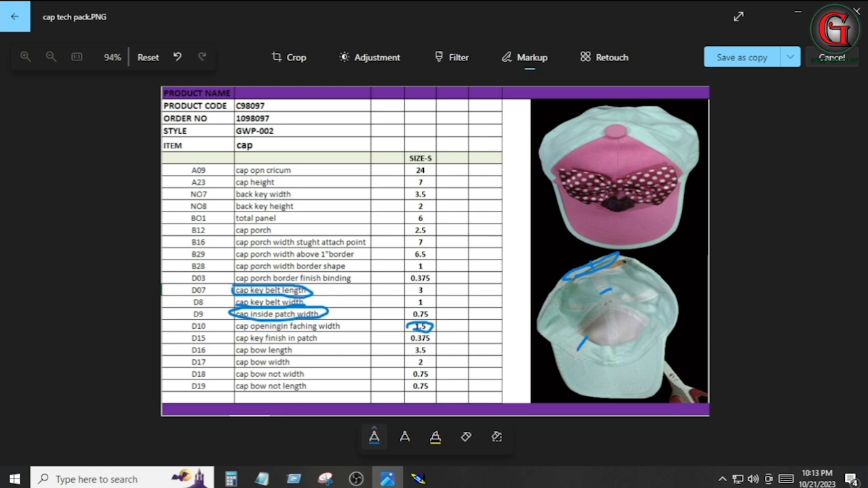
{"action": "left_click_drag", "start_coordinate": [235, 340], "coordinate": [317, 338]}
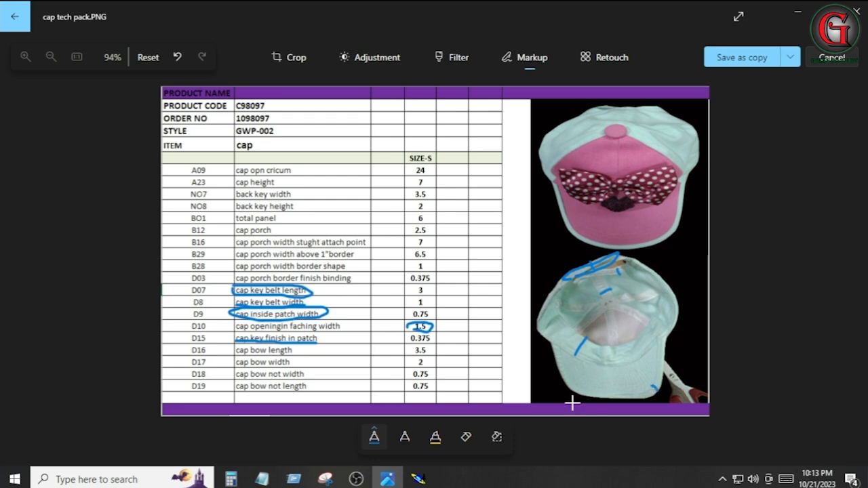
Step: Mark the cap bow length and cap bow width rows and draw both measuring lines on the photographed bow
{"action": "mouse_move", "coordinate": [291, 360]}
{"action": "left_mouse_down"}
{"action": "mouse_move", "coordinate": [289, 344]}
{"action": "mouse_move", "coordinate": [241, 343]}
{"action": "mouse_move", "coordinate": [234, 355]}
{"action": "left_mouse_up"}
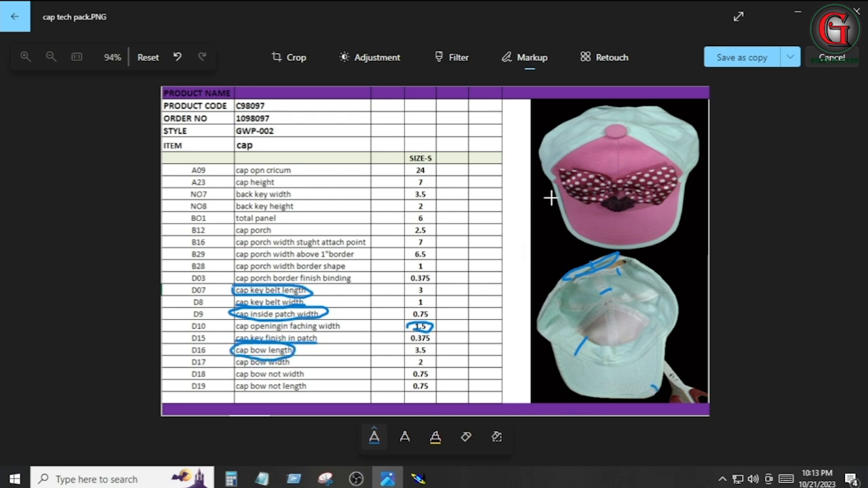
{"action": "left_click_drag", "start_coordinate": [560, 182], "coordinate": [676, 183]}
{"action": "left_click_drag", "start_coordinate": [232, 366], "coordinate": [291, 363]}
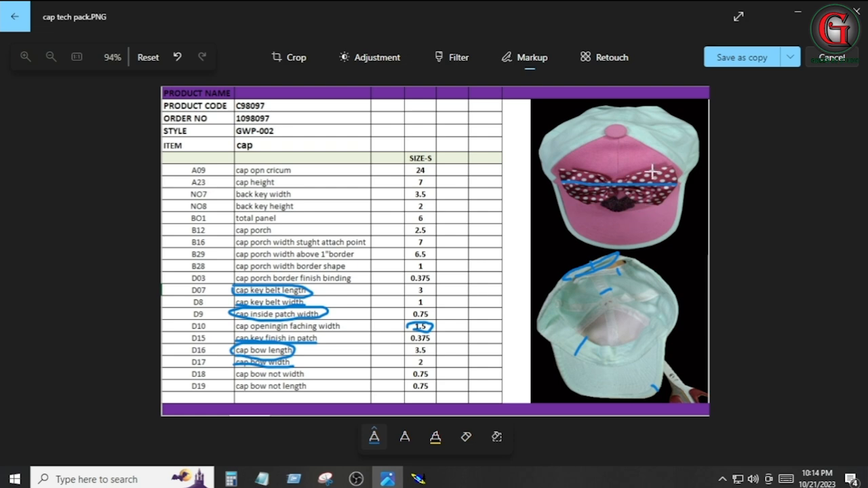
{"action": "left_click_drag", "start_coordinate": [671, 162], "coordinate": [671, 185]}
Step: Switch to Modaris and fit the CAP01 model's sheets in the work area
{"action": "key", "text": "alt+Tab"}
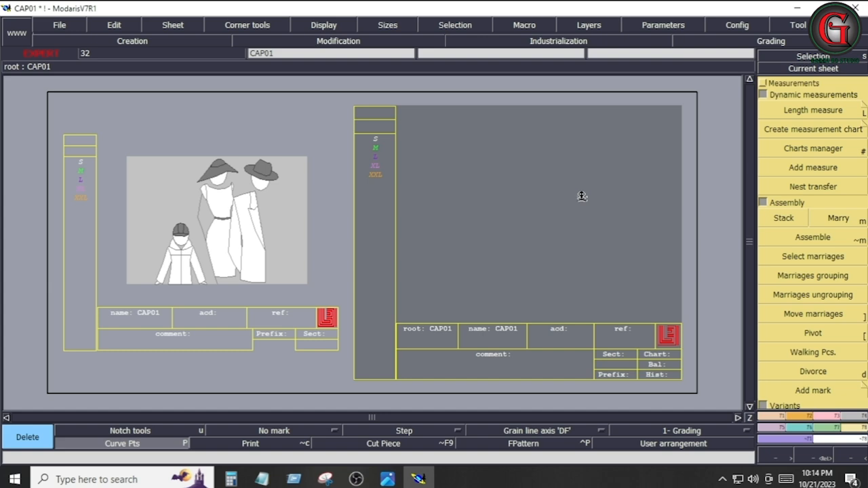
{"action": "left_click", "coordinate": [287, 237]}
{"action": "left_click", "coordinate": [480, 241]}
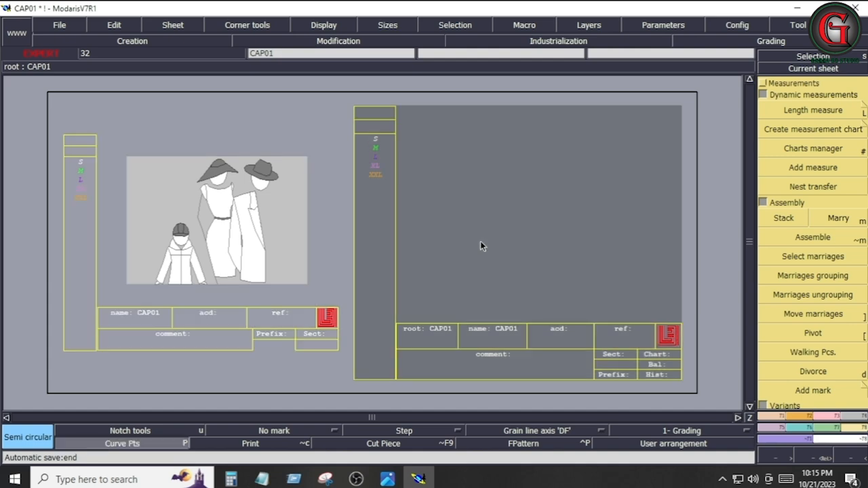
{"action": "key", "text": "Home"}
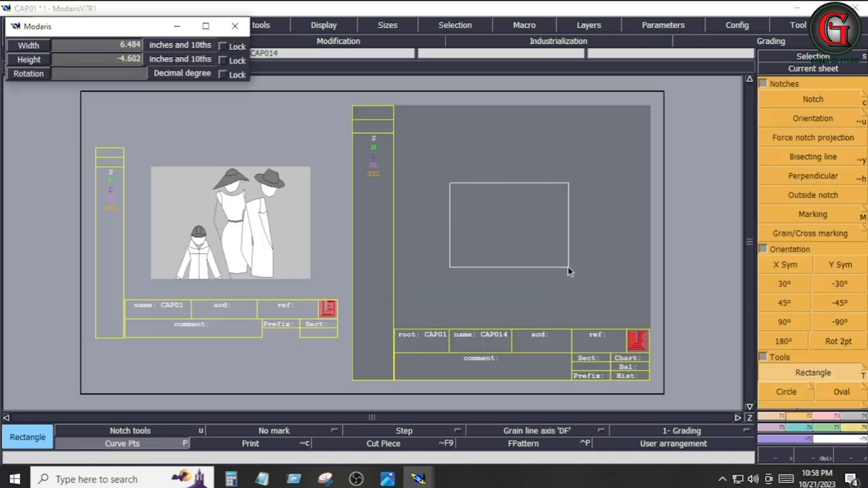
Step: Place a rectangle about 6.5 inches wide on the empty pattern sheet and undo it
{"action": "left_click", "coordinate": [569, 261]}
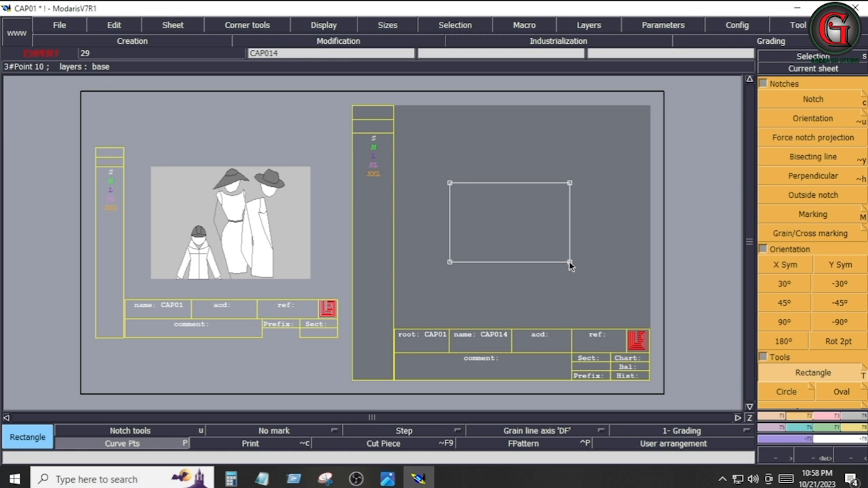
{"action": "key", "text": "ctrl+z"}
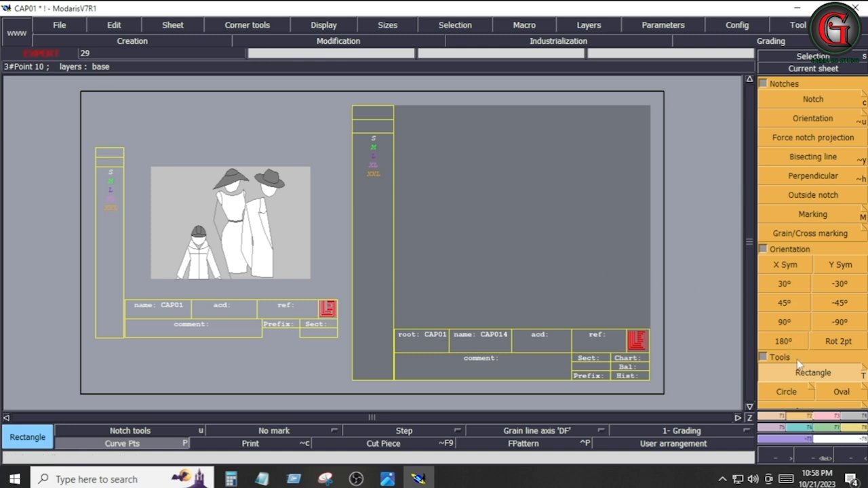
Step: Draw a circle on the empty pattern sheet with a half circumference of about 12.57 inches
{"action": "left_click", "coordinate": [791, 394]}
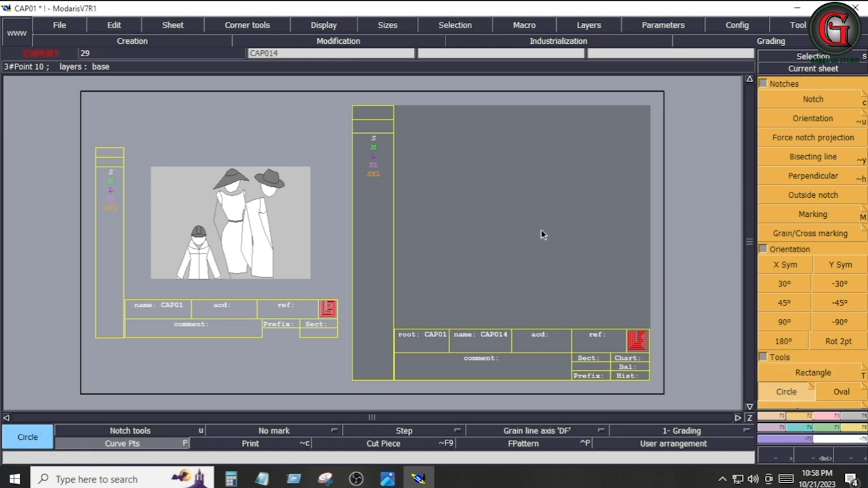
{"action": "left_click", "coordinate": [456, 175]}
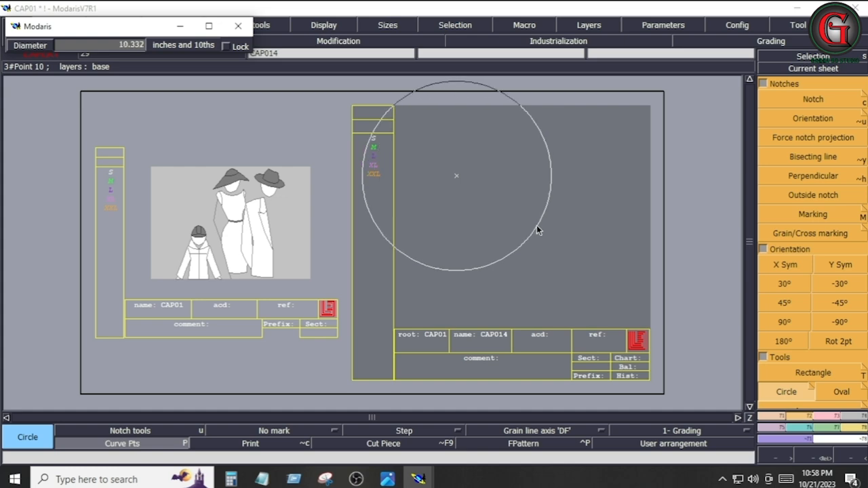
{"action": "key", "text": "Down"}
{"action": "key", "text": "Return"}
Step: Add a dynamic length measure along the lower half of the circle between its two side points
{"action": "left_click", "coordinate": [855, 428]}
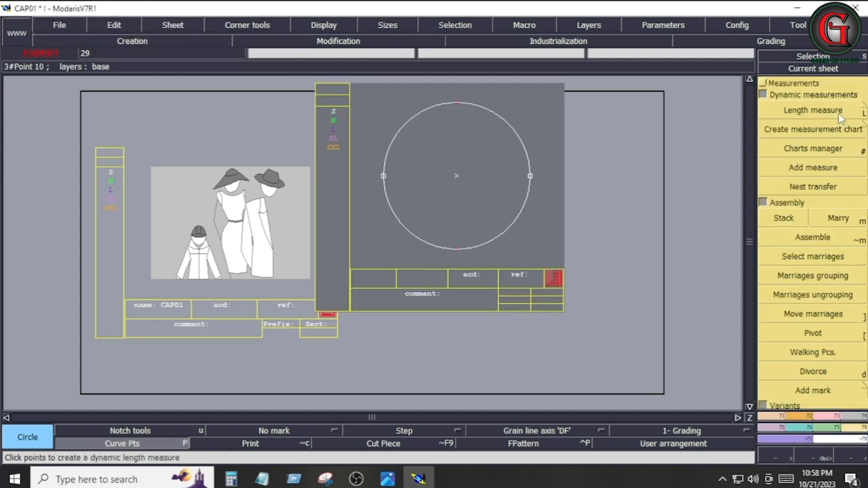
{"action": "left_click", "coordinate": [813, 111]}
{"action": "left_click", "coordinate": [383, 176]}
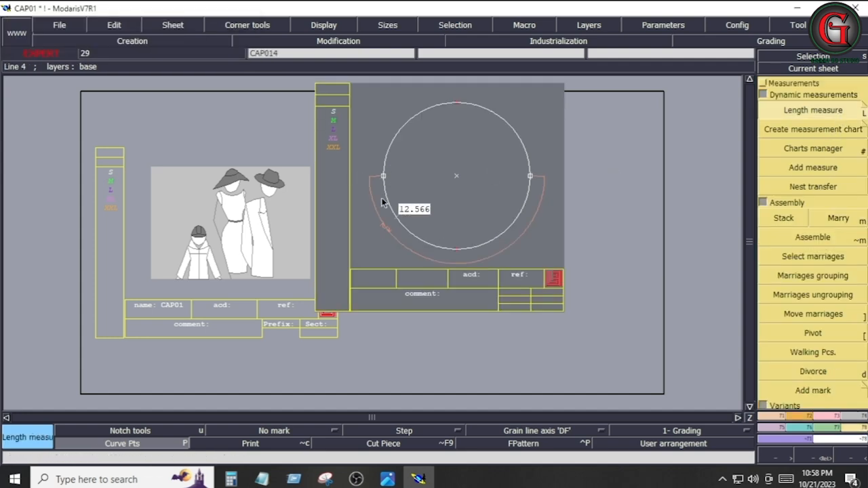
{"action": "left_click", "coordinate": [429, 222]}
Step: Move the circle's right-hand side point by -0.25 inch horizontally and 0 vertically
{"action": "left_click", "coordinate": [831, 417]}
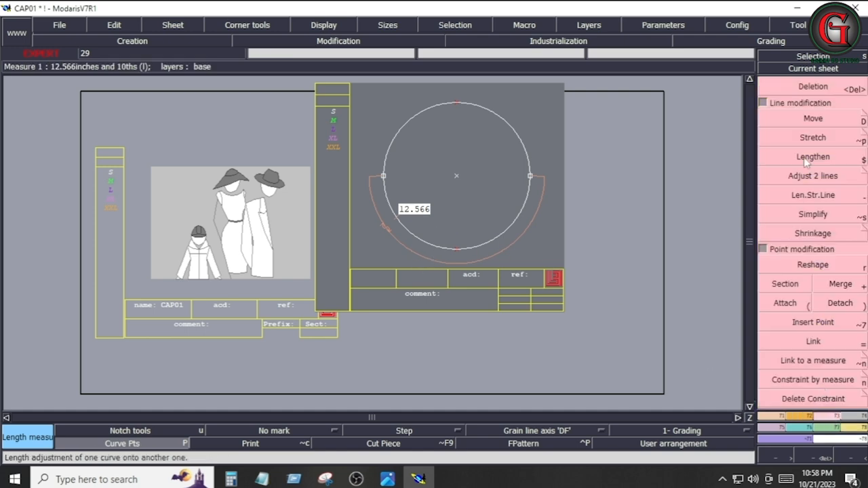
{"action": "key", "text": "d"}
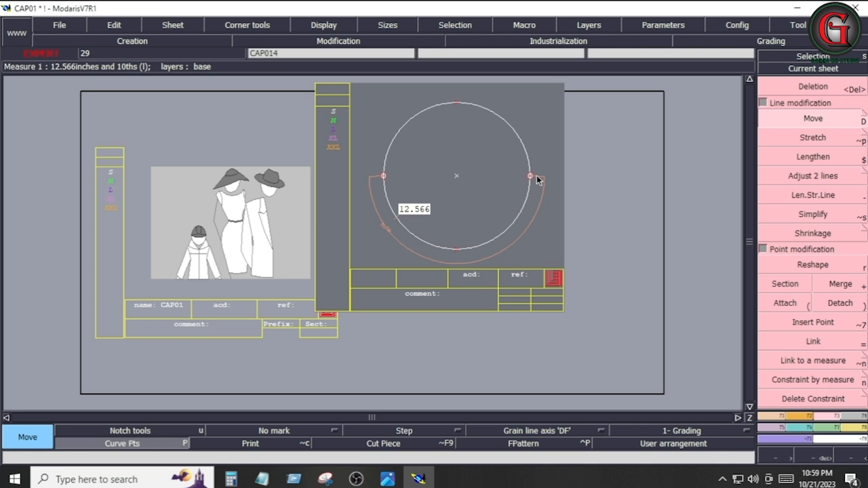
{"action": "left_click", "coordinate": [817, 415]}
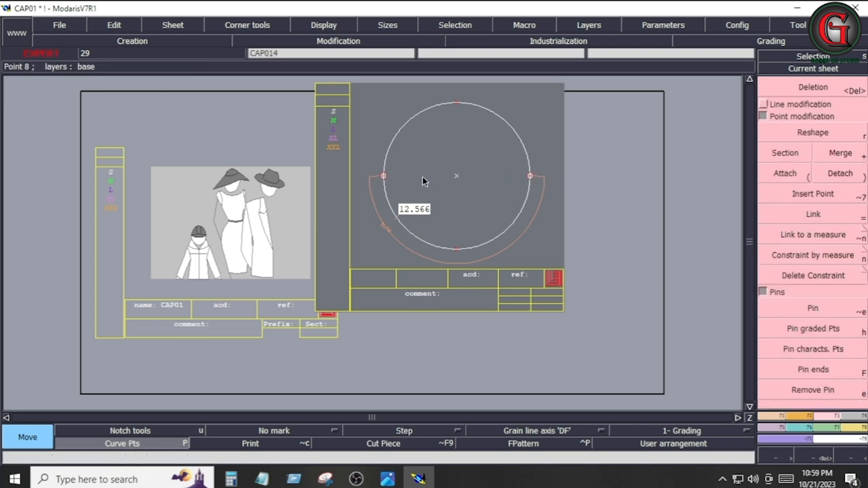
{"action": "left_click", "coordinate": [762, 104]}
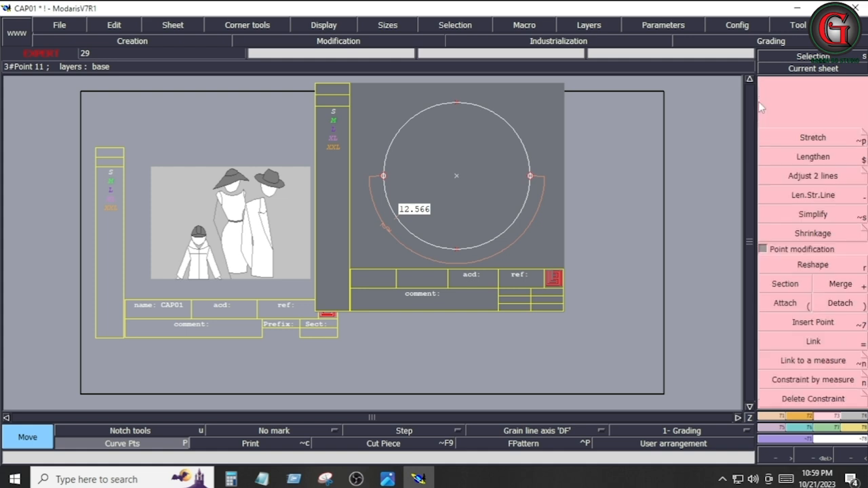
{"action": "left_click", "coordinate": [807, 121]}
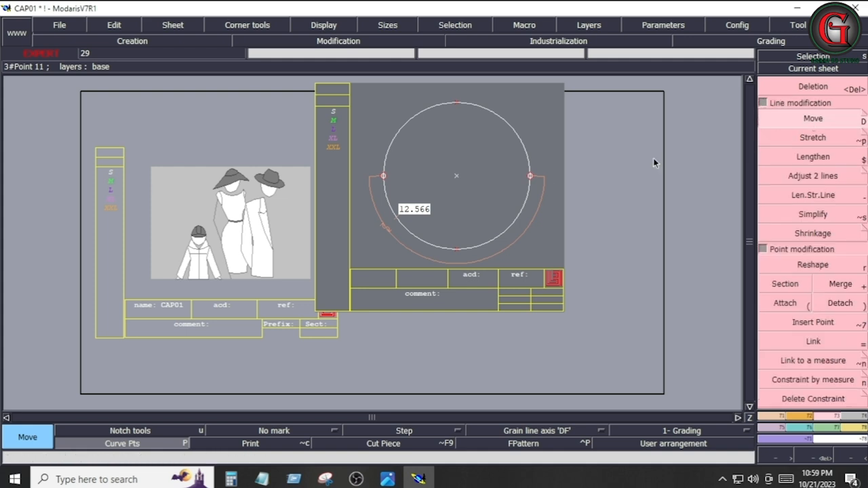
{"action": "left_click", "coordinate": [529, 176]}
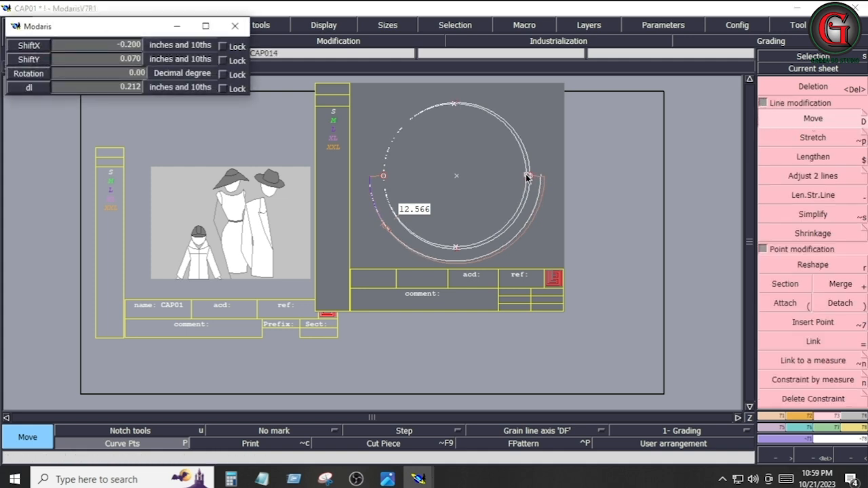
{"action": "type", "text": "0.062"}
{"action": "type", "text": "-"}
{"action": "type", "text": ".25"}
{"action": "key", "text": "Return"}
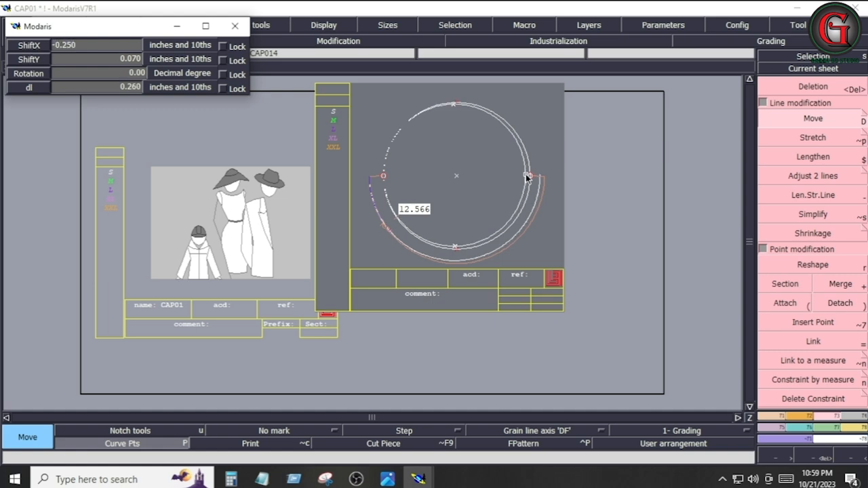
{"action": "key", "text": "Down"}
{"action": "type", "text": "0"}
{"action": "key", "text": "Down"}
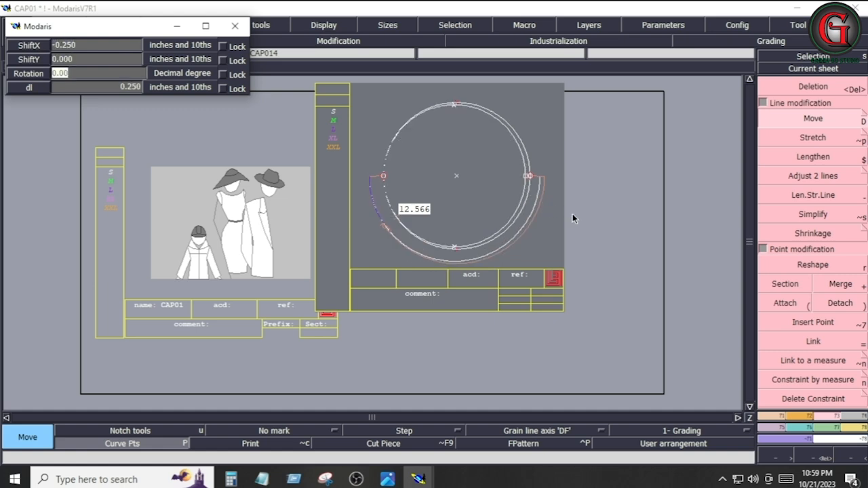
{"action": "left_click", "coordinate": [582, 229]}
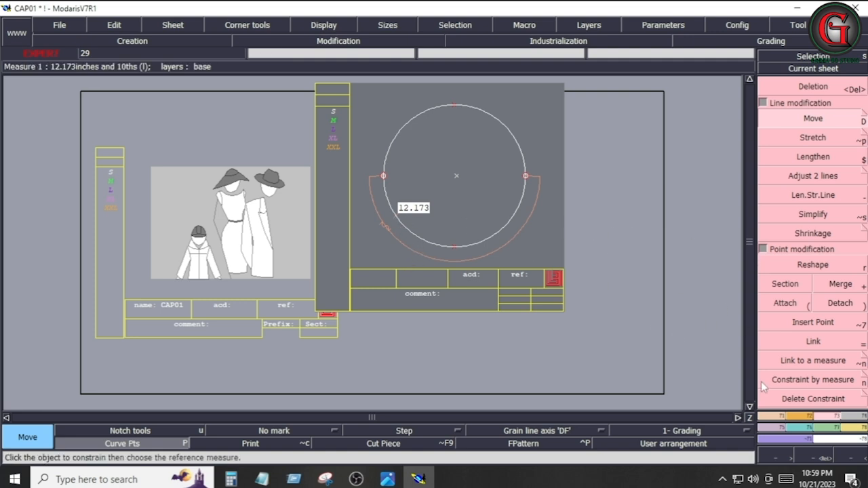
Step: Align the circle's centre point vertically with its lowest point and delete the length measure along the lower half
{"action": "left_click", "coordinate": [768, 416]}
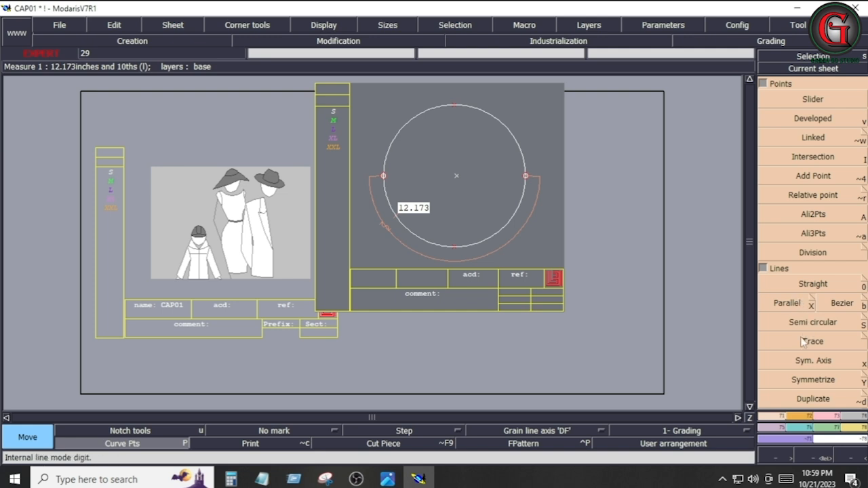
{"action": "left_click", "coordinate": [814, 215]}
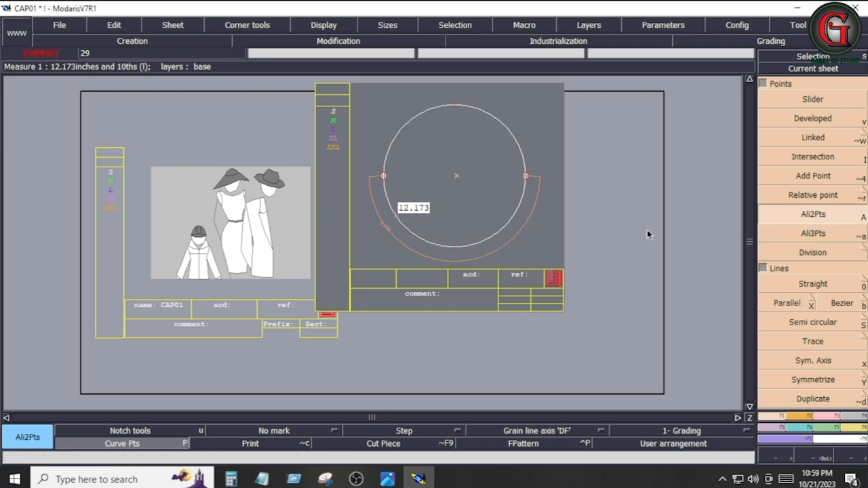
{"action": "left_click", "coordinate": [454, 247]}
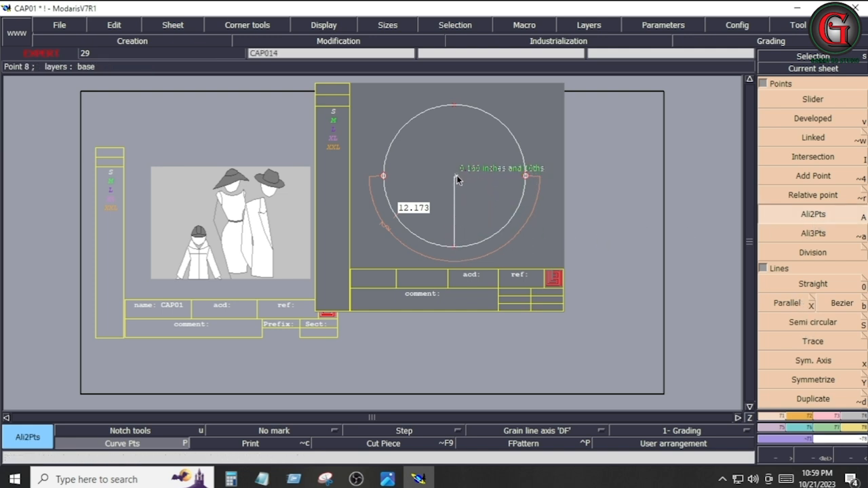
{"action": "left_click", "coordinate": [456, 175]}
{"action": "key", "text": "Delete"}
{"action": "left_click", "coordinate": [452, 261]}
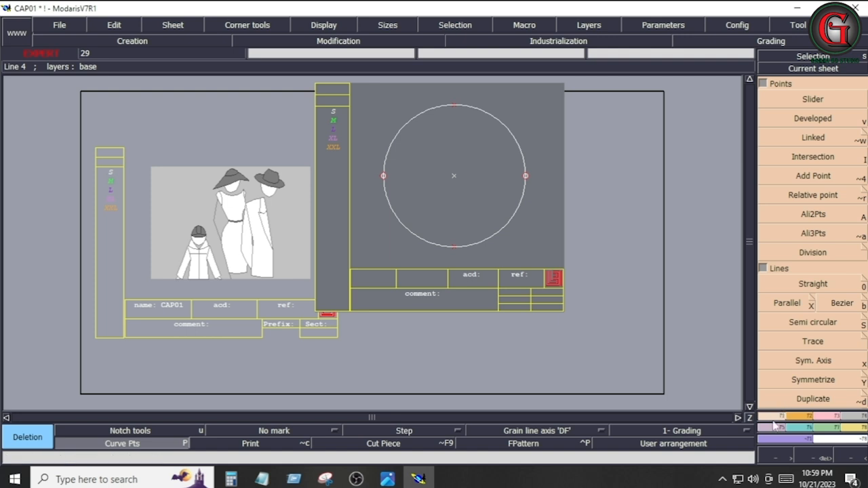
Step: Divide the lower half of the circle between its two side points into 3 equal parts with Sequence division
{"action": "left_click", "coordinate": [763, 83]}
{"action": "left_click", "coordinate": [813, 332]}
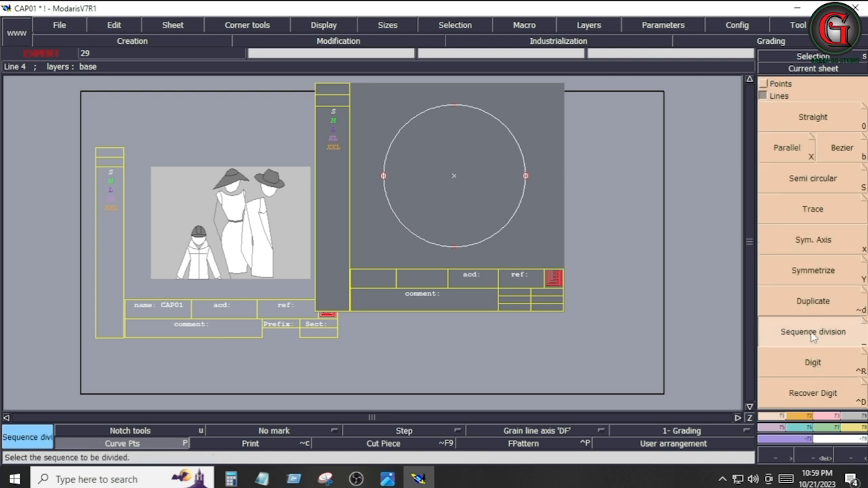
{"action": "left_click", "coordinate": [383, 176]}
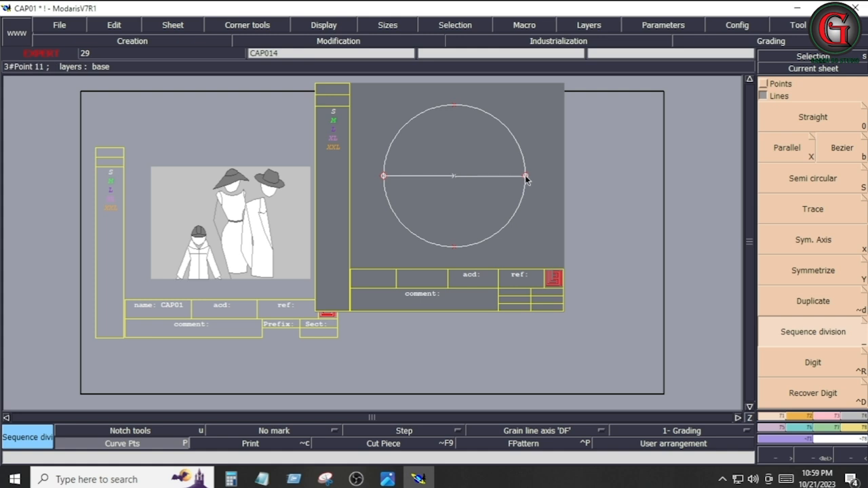
{"action": "left_click", "coordinate": [526, 176]}
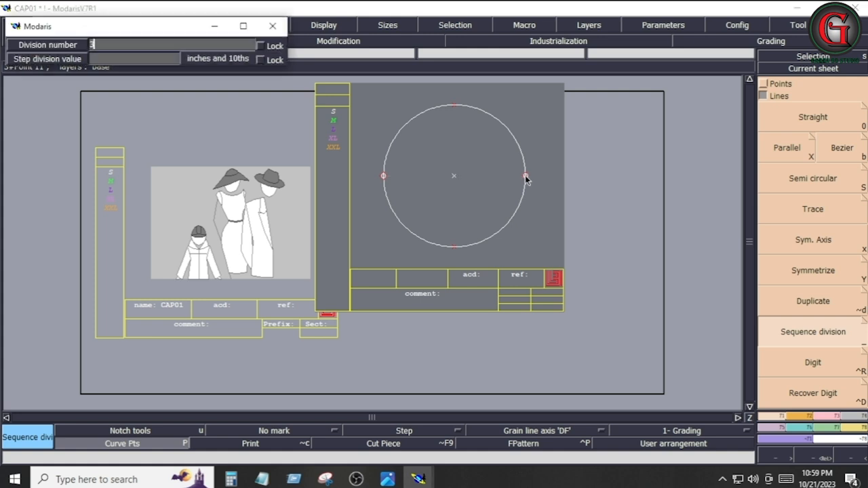
{"action": "key", "text": "Return"}
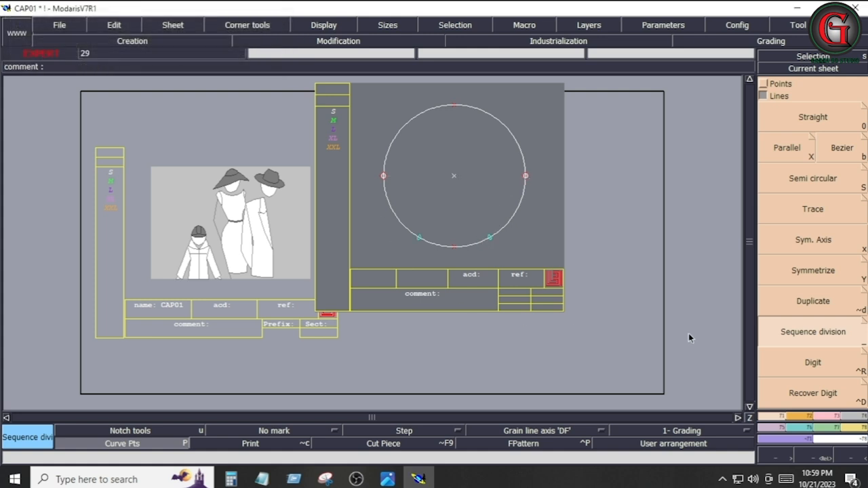
Step: Insert the two division points into the circle's curve with Insert Point
{"action": "key", "text": "F3"}
{"action": "left_click", "coordinate": [805, 323]}
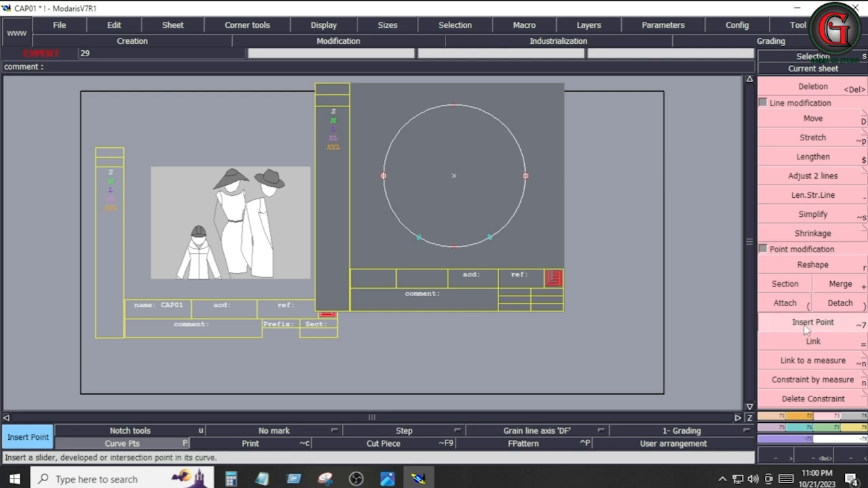
{"action": "left_click", "coordinate": [490, 237]}
{"action": "left_click", "coordinate": [419, 237]}
Step: Draw Bezier lines joining the circle's centre to both division points and to both side points
{"action": "key", "text": "b"}
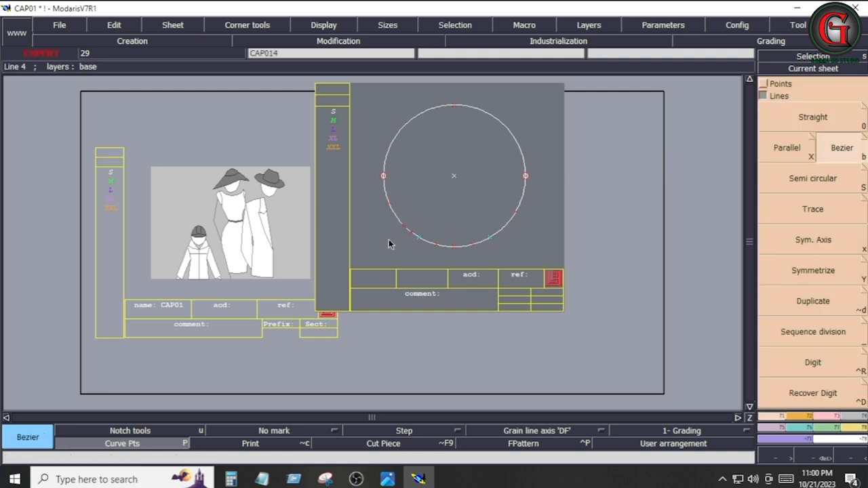
{"action": "left_click", "coordinate": [419, 237]}
{"action": "left_click", "coordinate": [454, 176]}
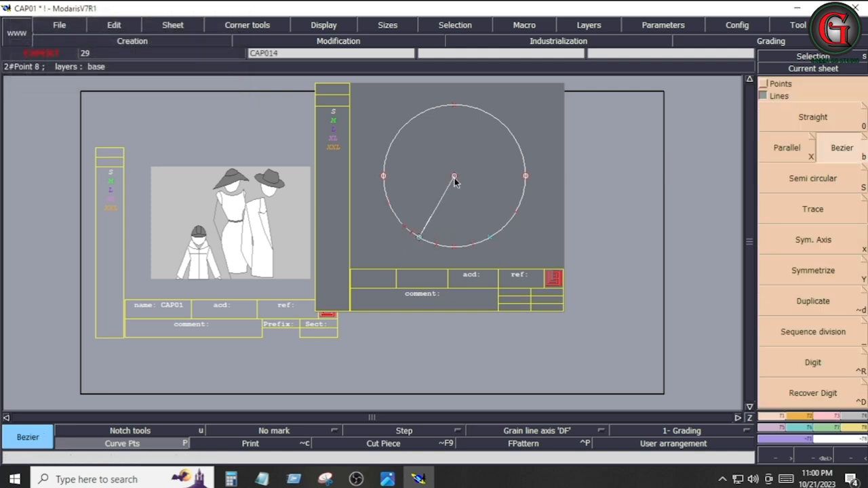
{"action": "left_click", "coordinate": [489, 238]}
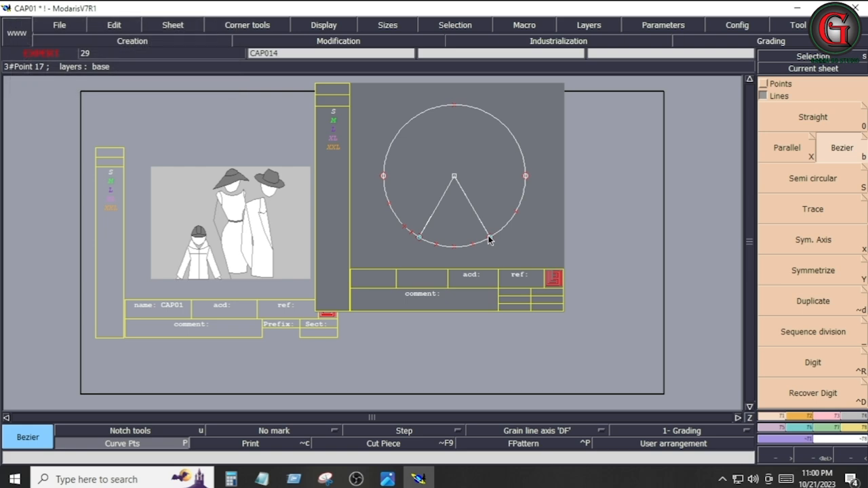
{"action": "left_click", "coordinate": [383, 175]}
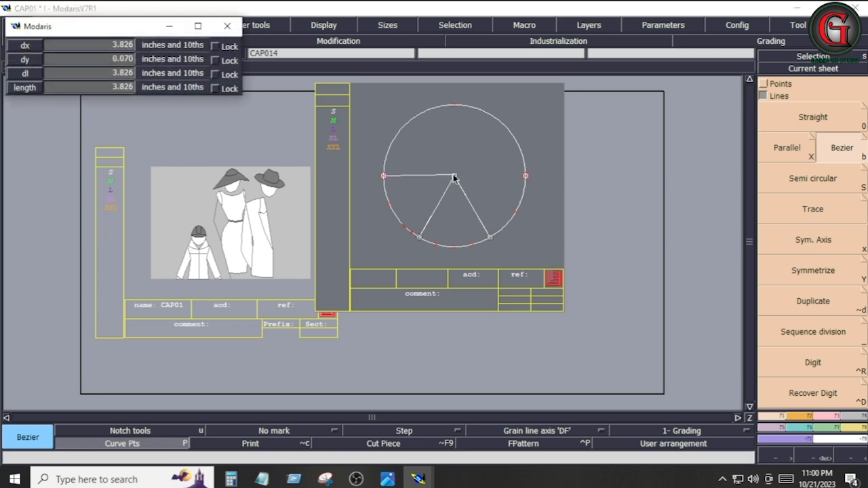
{"action": "left_click", "coordinate": [455, 177]}
{"action": "left_click", "coordinate": [525, 176]}
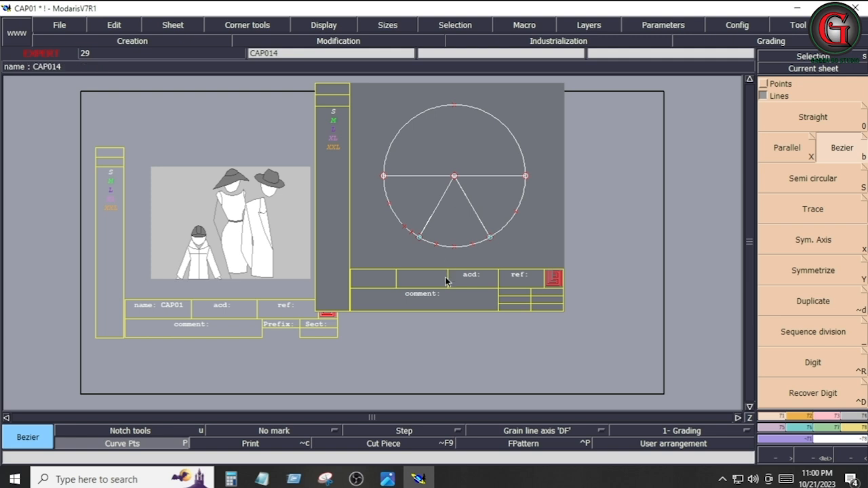
Step: Draw a vertical Bezier line from the circle's lowest point to its centre
{"action": "key", "text": "F4"}
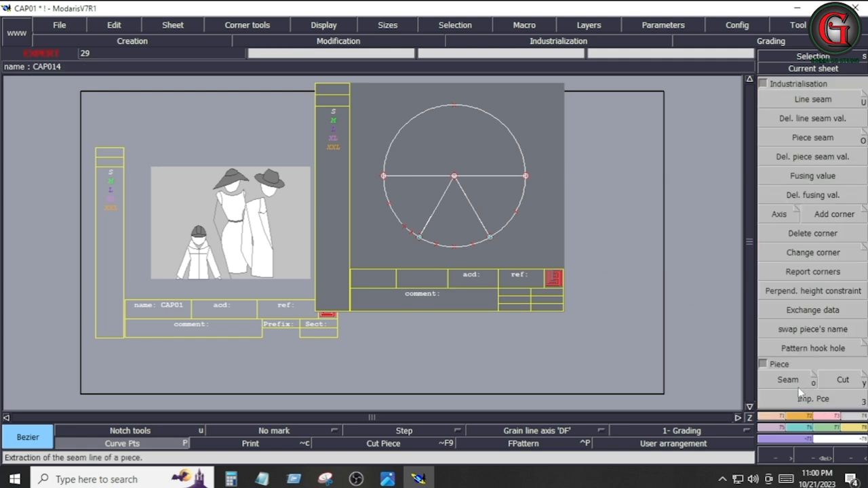
{"action": "left_click", "coordinate": [780, 417]}
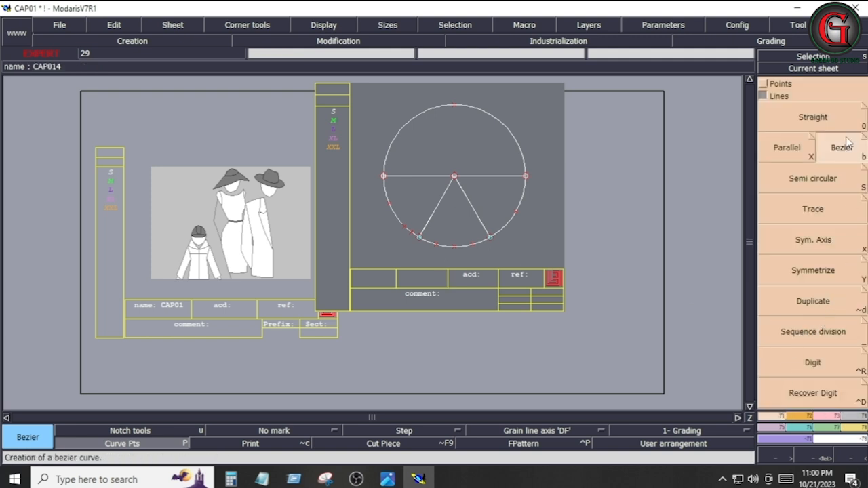
{"action": "left_click", "coordinate": [453, 247]}
{"action": "left_click", "coordinate": [453, 177]}
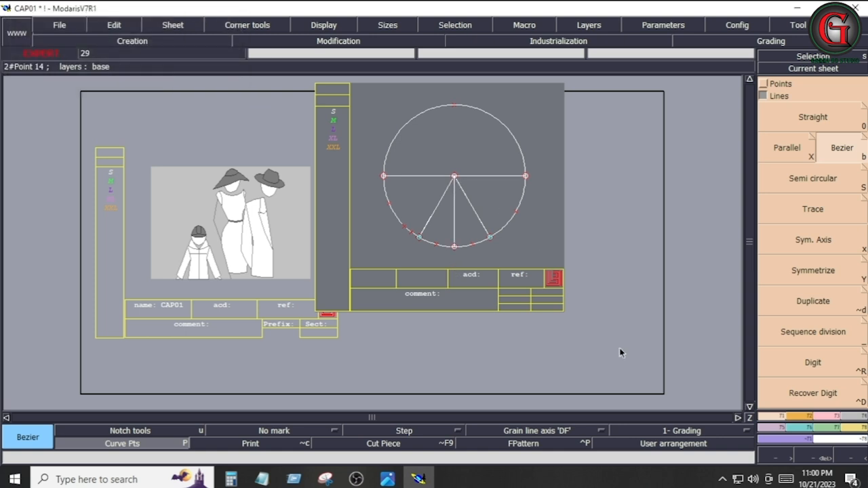
Step: Add a dynamic length measure to the vertical line between the circle's centre and lowest point
{"action": "left_click", "coordinate": [853, 427]}
{"action": "left_click", "coordinate": [812, 111]}
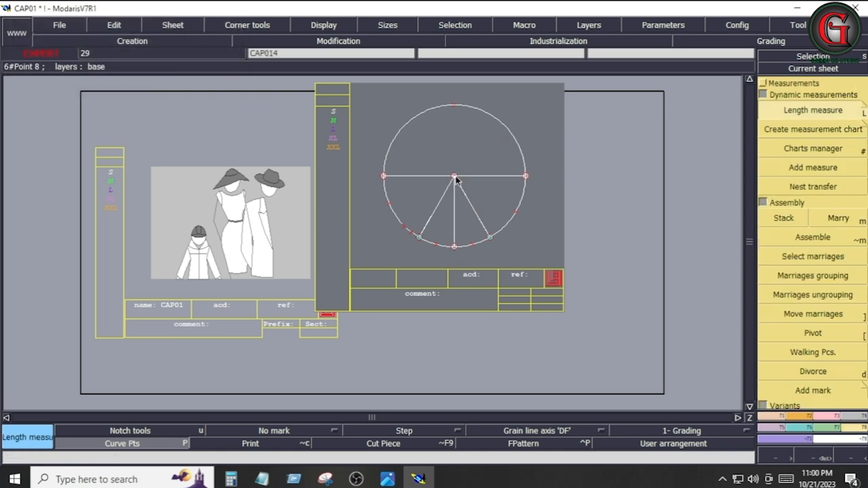
{"action": "left_click", "coordinate": [454, 241]}
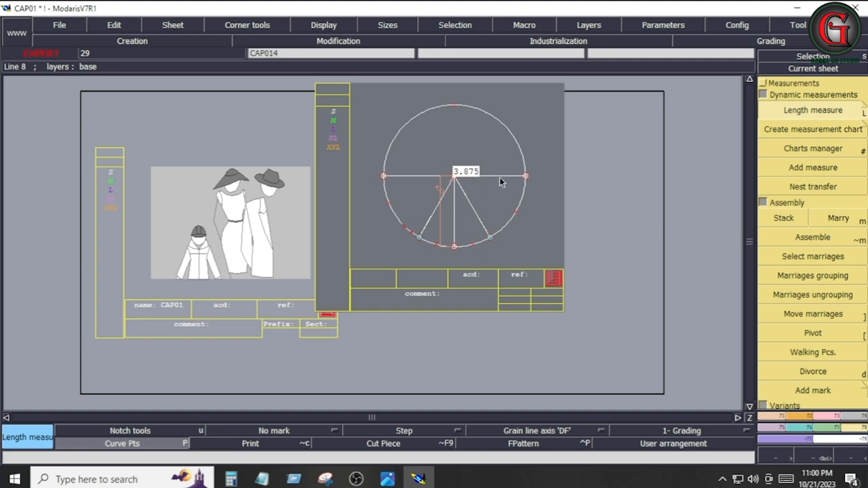
Step: Check the cap height in the tech pack image and compute 7 - 3.875 in Calculator before returning to Modaris
{"action": "left_click", "coordinate": [387, 479]}
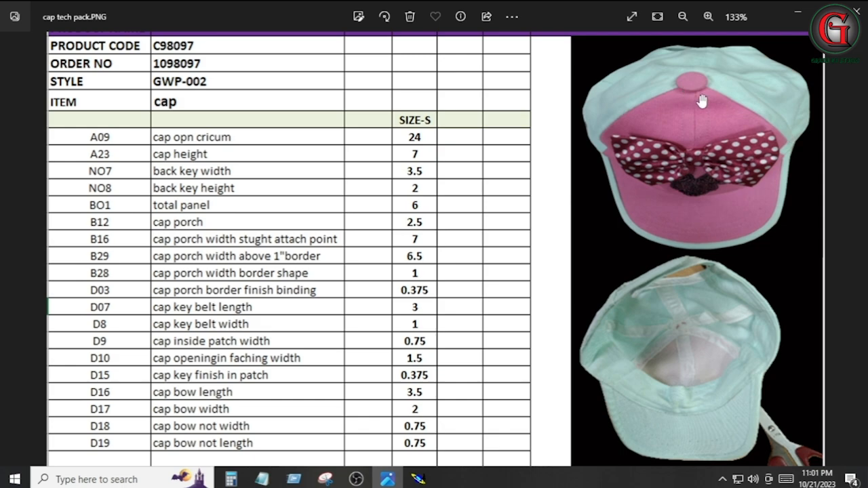
{"action": "left_click", "coordinate": [424, 477]}
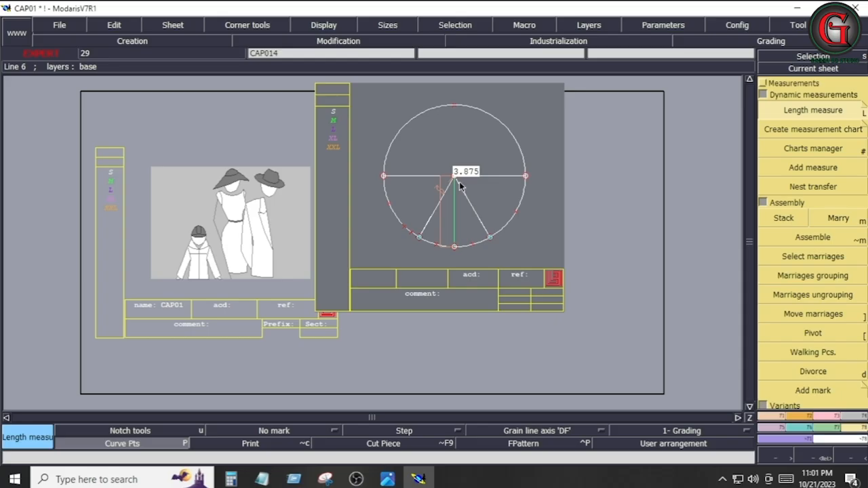
{"action": "left_click", "coordinate": [231, 479]}
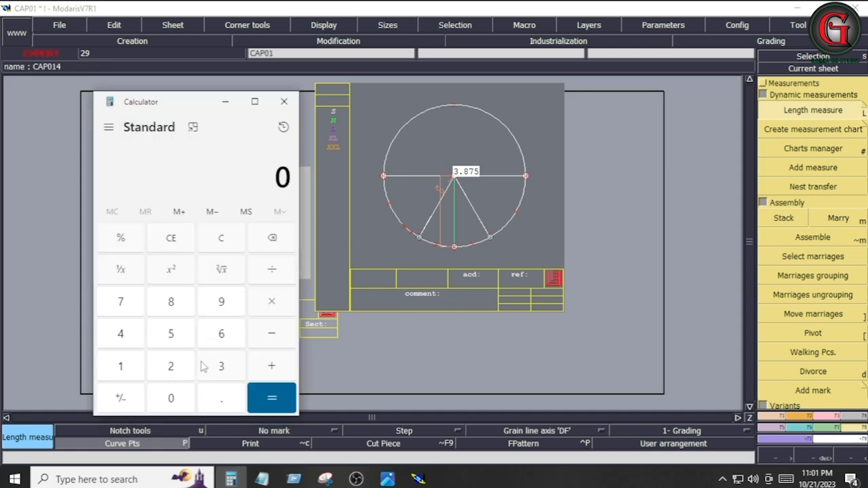
{"action": "left_click", "coordinate": [122, 303]}
{"action": "left_click", "coordinate": [273, 335]}
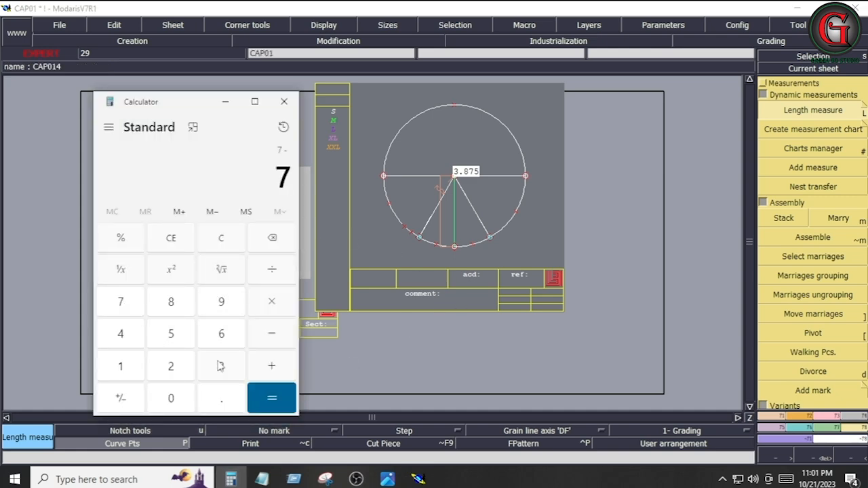
{"action": "left_click", "coordinate": [220, 367]}
{"action": "left_click", "coordinate": [224, 404]}
{"action": "left_click", "coordinate": [170, 305]}
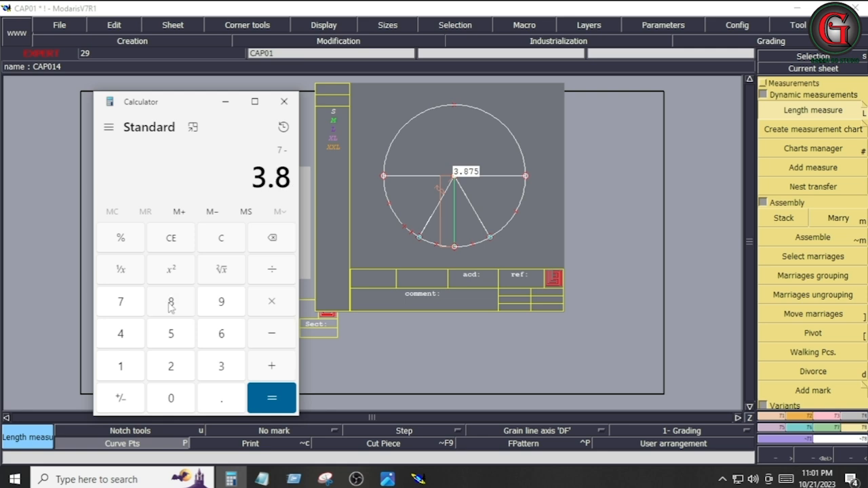
{"action": "left_click", "coordinate": [130, 307]}
{"action": "left_click", "coordinate": [166, 332]}
{"action": "left_click", "coordinate": [270, 398]}
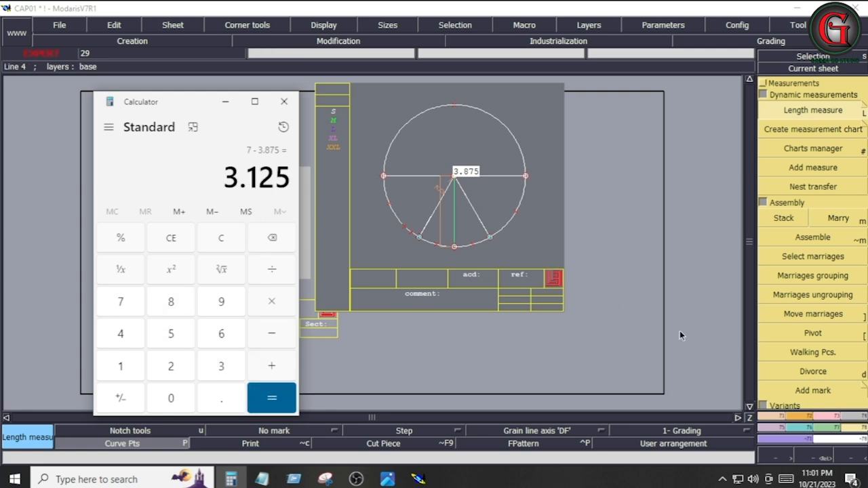
{"action": "left_click", "coordinate": [715, 331]}
{"action": "left_click", "coordinate": [772, 416]}
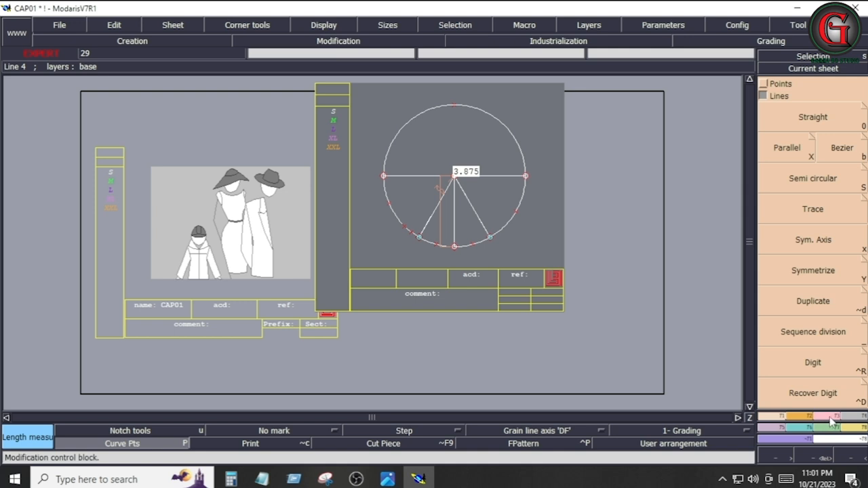
Step: Lengthen the vertical line straight upward beyond the circle's centre by the remainder computed from 7 - 3.875 inches
{"action": "left_click", "coordinate": [831, 416]}
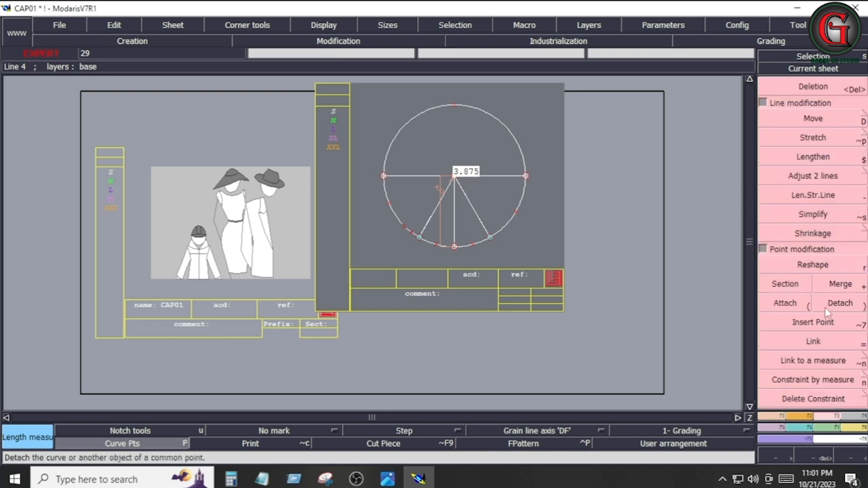
{"action": "left_click", "coordinate": [817, 195]}
{"action": "left_click", "coordinate": [454, 178]}
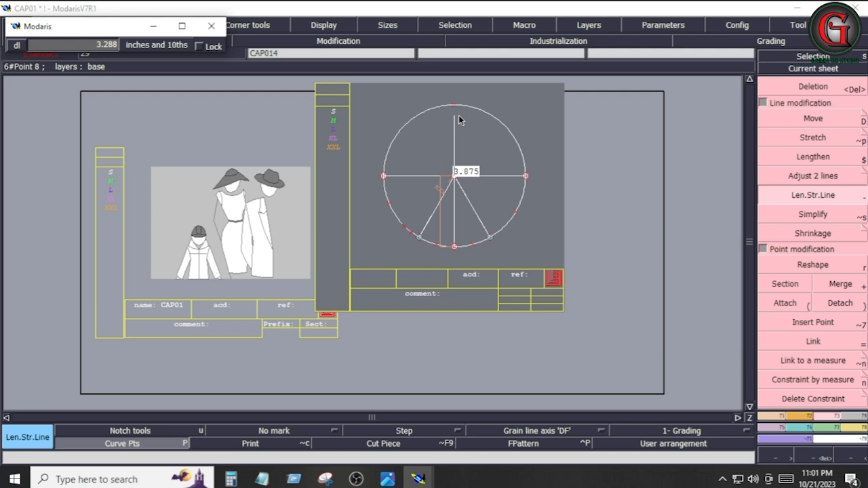
{"action": "key", "text": "Down"}
{"action": "type", "text": "3"}
{"action": "key", "text": "Return"}
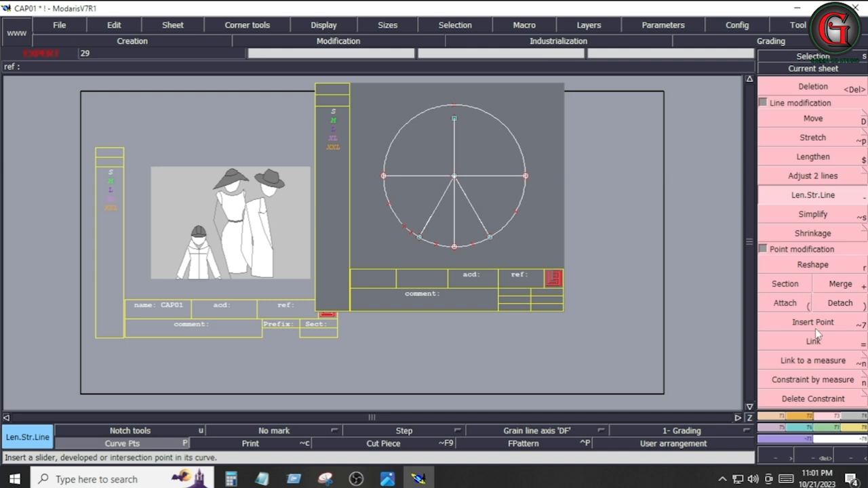
{"action": "key", "text": "Return"}
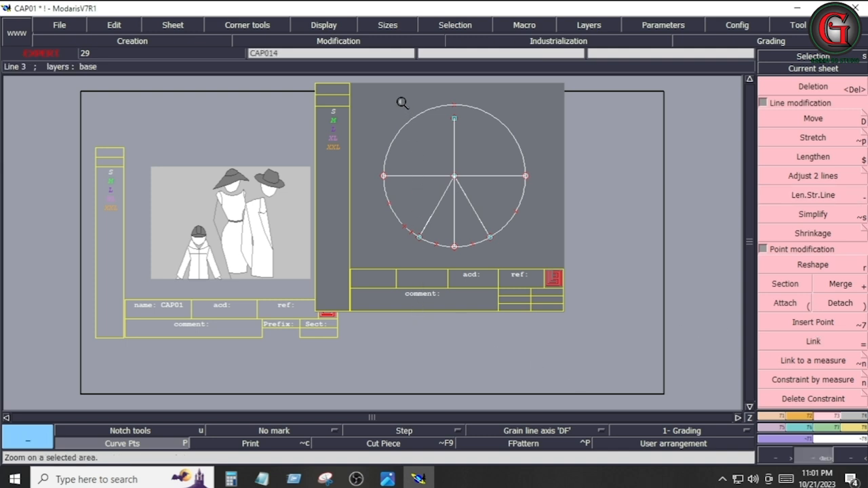
Step: Draw Bezier lines from the vertical line's upper end to both division points on the circle, and delete the vertical line
{"action": "left_click_drag", "start_coordinate": [402, 102], "coordinate": [497, 263]}
{"action": "key", "text": "b"}
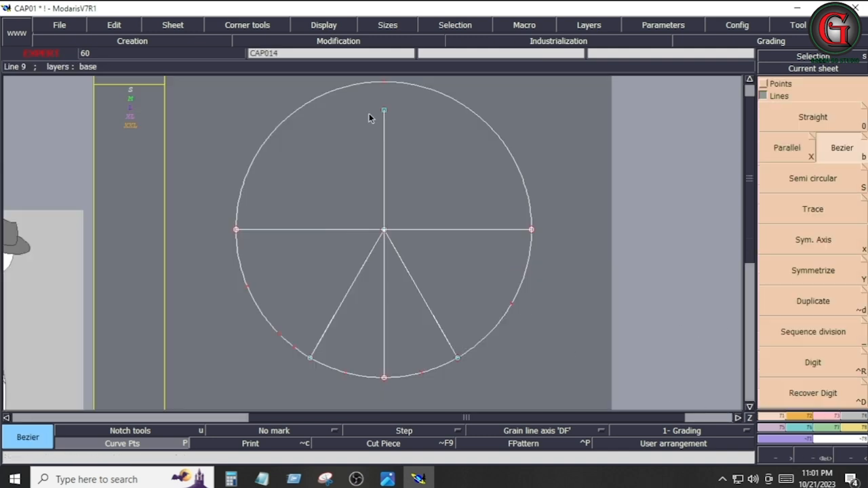
{"action": "left_click", "coordinate": [383, 110]}
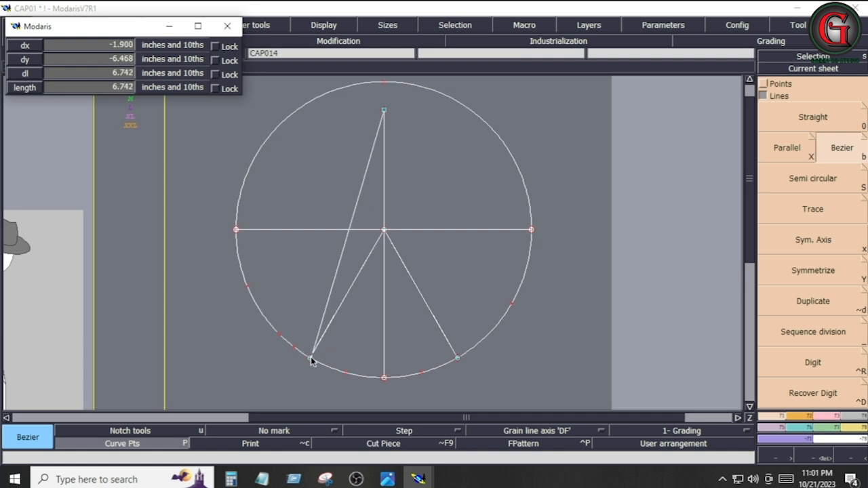
{"action": "left_click", "coordinate": [310, 359]}
{"action": "left_click", "coordinate": [383, 111]}
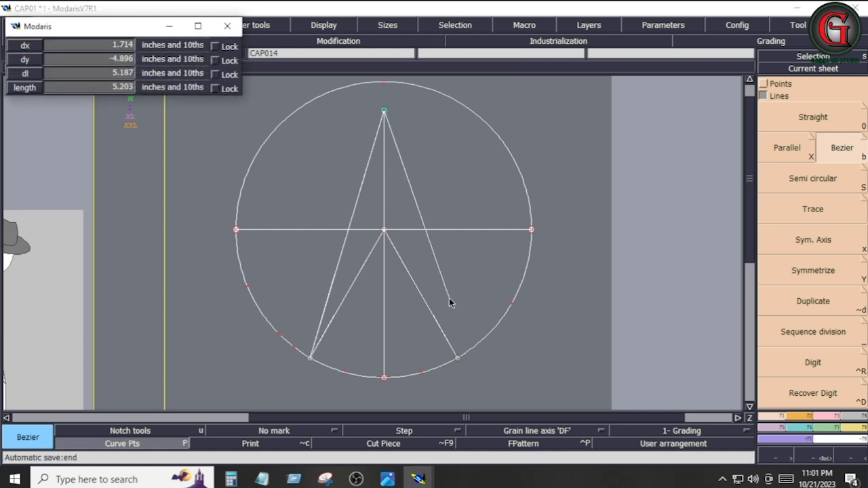
{"action": "left_click", "coordinate": [457, 358]}
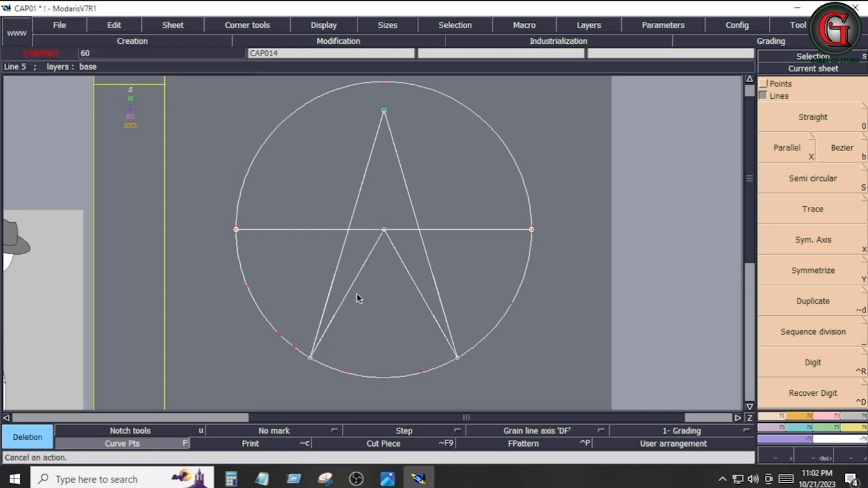
Step: Copy the sheet containing the circle construction and recentre on the CAP014 sheet
{"action": "key", "text": "c"}
{"action": "left_click", "coordinate": [398, 252]}
{"action": "left_click", "coordinate": [465, 253]}
{"action": "key", "text": "Home"}
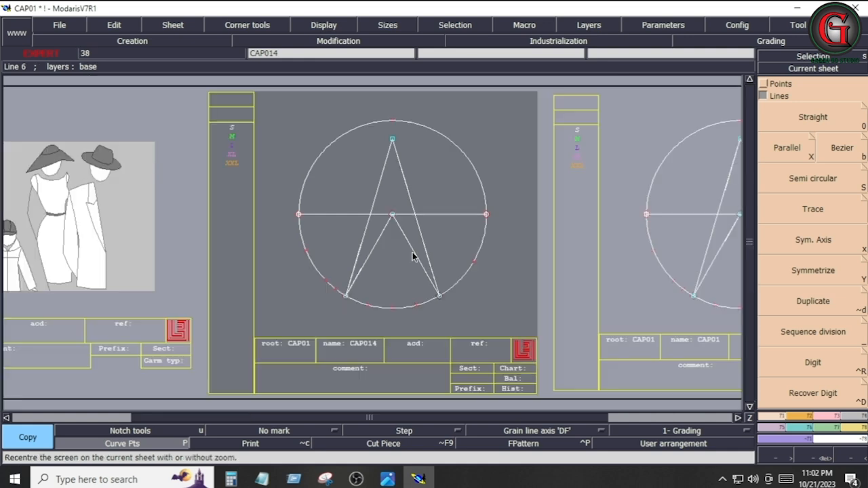
Step: Delete the two lines joining the circle's centre to the division points on sheet CAP014
{"action": "key", "text": "Delete"}
{"action": "left_click", "coordinate": [415, 256]}
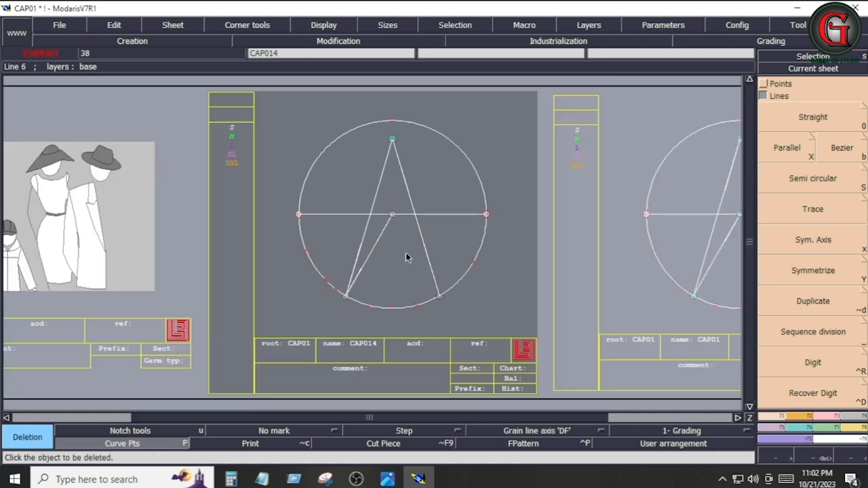
{"action": "left_click", "coordinate": [371, 247]}
Step: Consult the tech pack image and add a dynamic length measure along the arc between the division points on sheet CAP012
{"action": "left_click", "coordinate": [389, 479]}
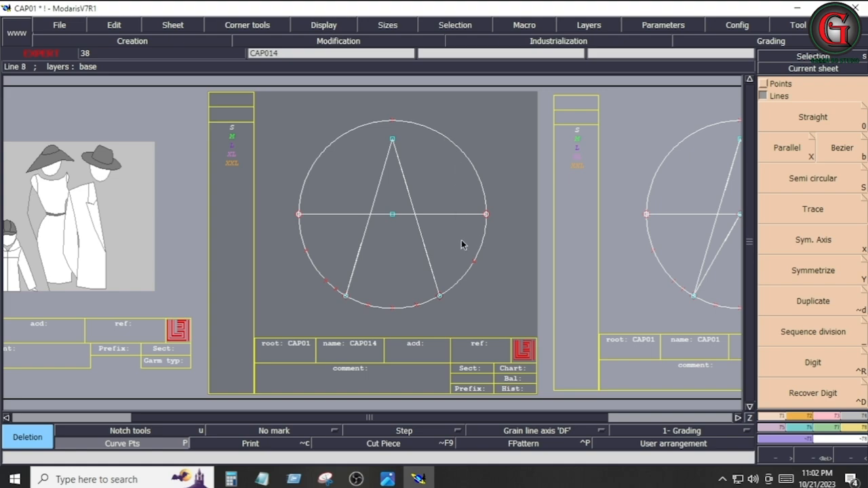
{"action": "left_click", "coordinate": [387, 478]}
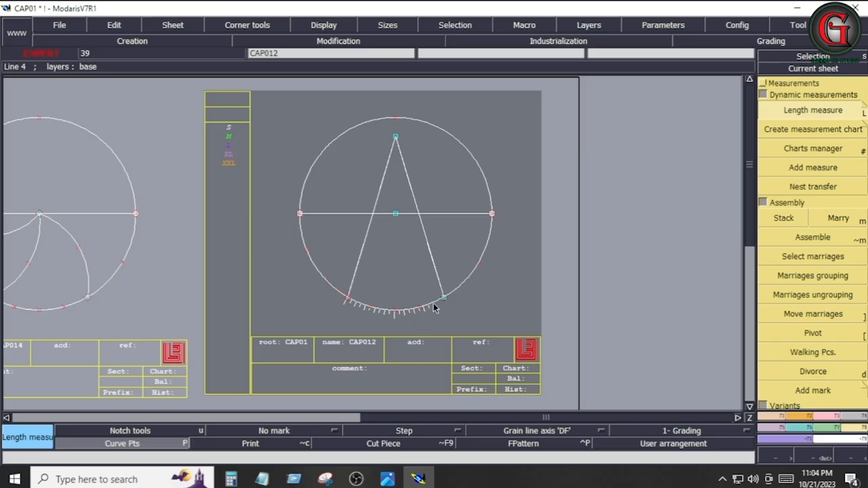
{"action": "left_click", "coordinate": [411, 305]}
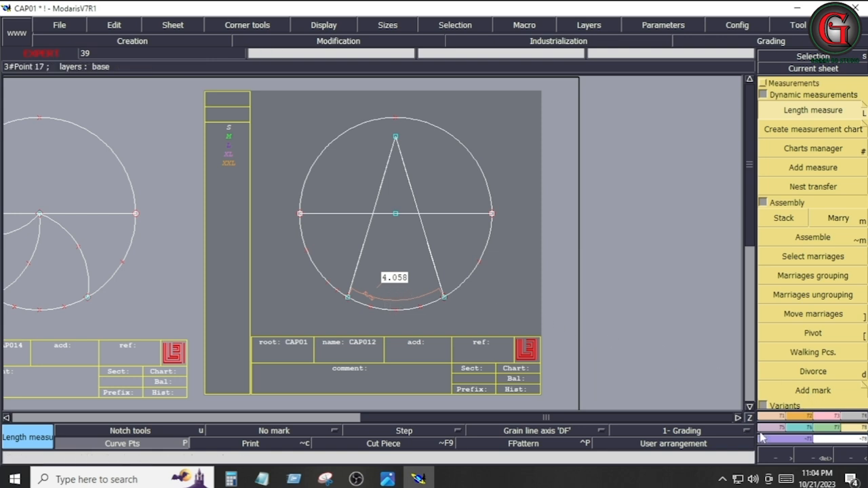
Step: Draw a horizontal Bezier line 4.058 inches long beside the circle on sheet CAP012
{"action": "key", "text": "b"}
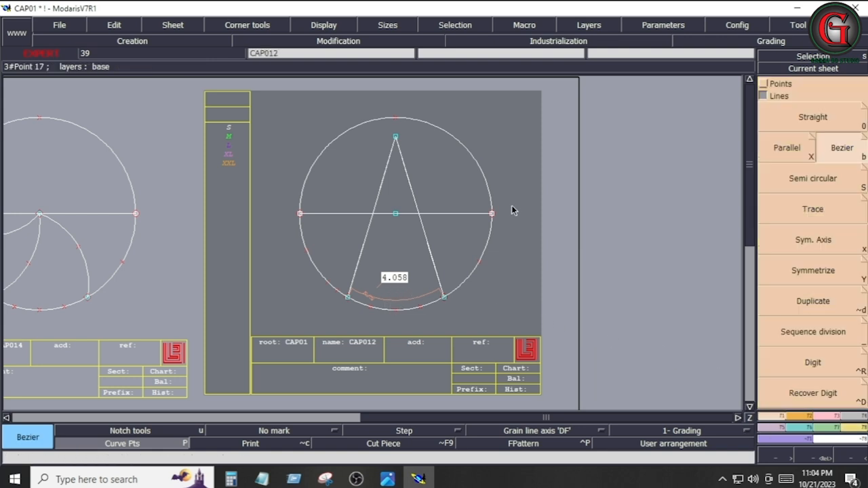
{"action": "left_click", "coordinate": [516, 310]}
{"action": "left_click", "coordinate": [76, 74]}
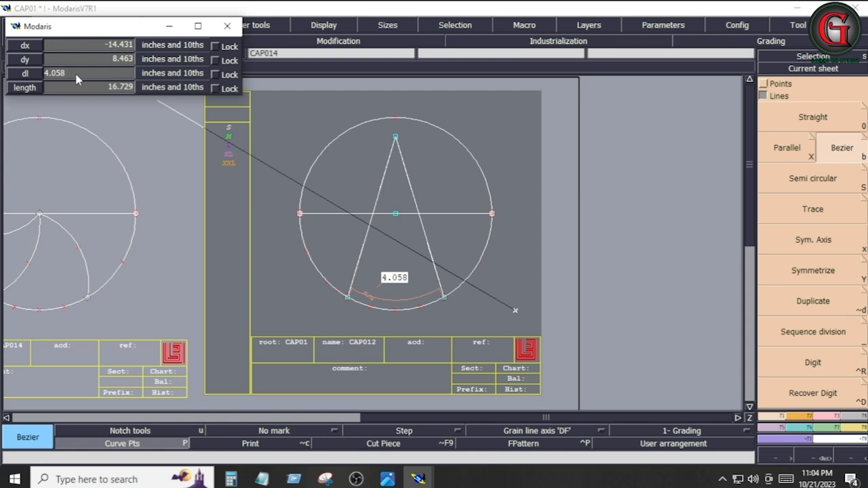
{"action": "type", "text": "4.058"}
{"action": "key", "text": "Return"}
{"action": "left_click", "coordinate": [694, 316]}
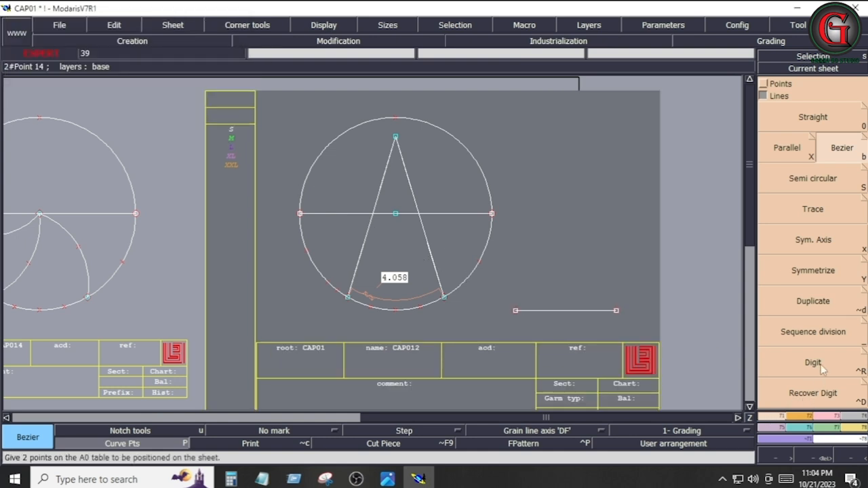
Step: Divide the horizontal line into 2 equal parts with Sequence division and insert a point at its midpoint
{"action": "left_click", "coordinate": [814, 333]}
{"action": "left_click", "coordinate": [516, 311]}
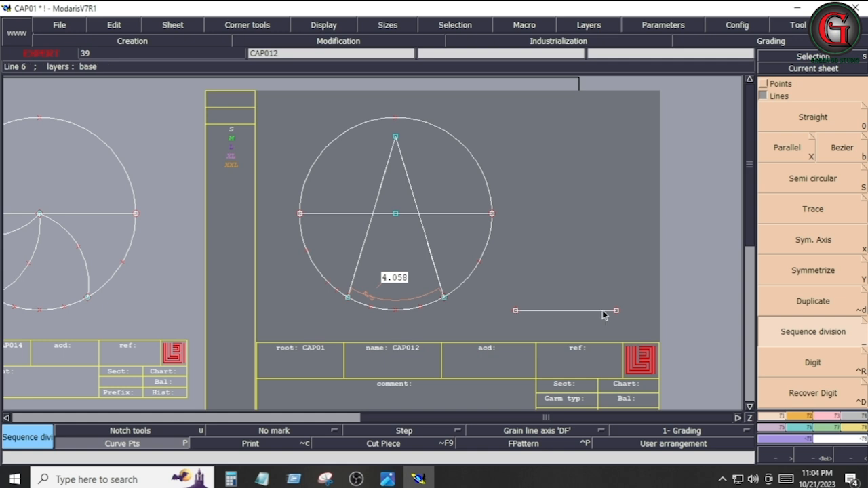
{"action": "left_click", "coordinate": [616, 311]}
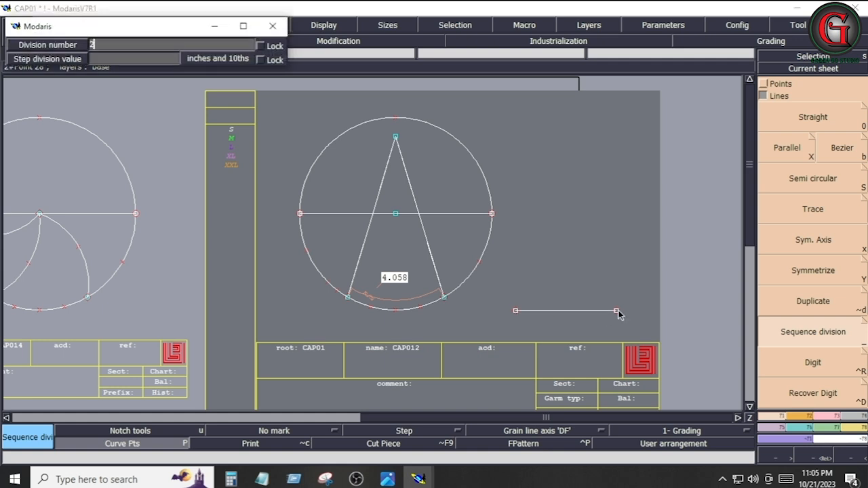
{"action": "key", "text": "Return"}
{"action": "left_click", "coordinate": [834, 417]}
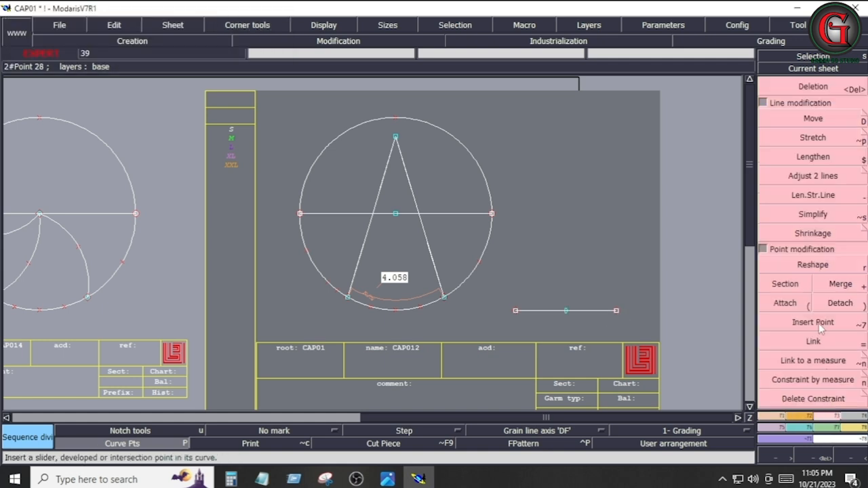
{"action": "left_click", "coordinate": [819, 325]}
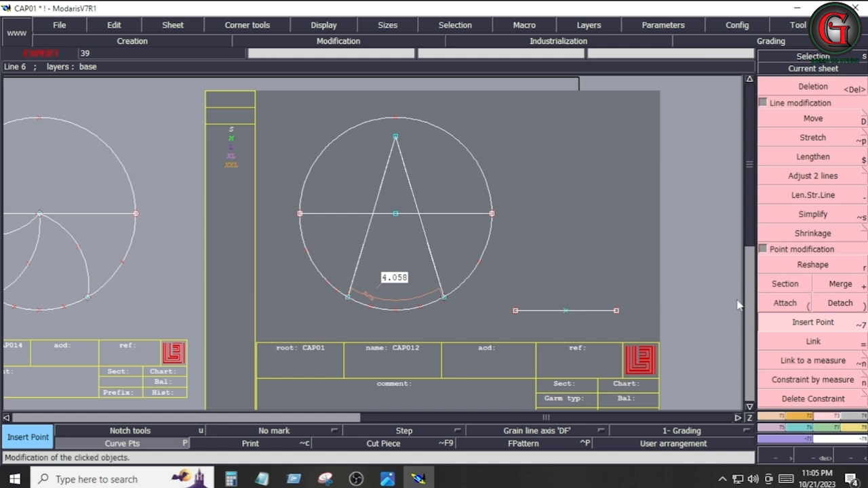
Step: Draw a vertical Bezier line about 7 inches long upward from the horizontal line's midpoint
{"action": "left_click", "coordinate": [765, 416]}
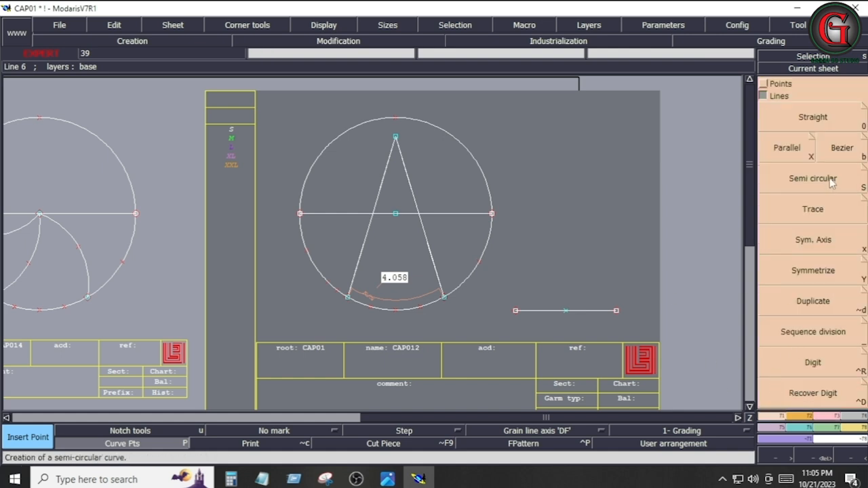
{"action": "left_click", "coordinate": [841, 147]}
{"action": "left_click", "coordinate": [566, 311]}
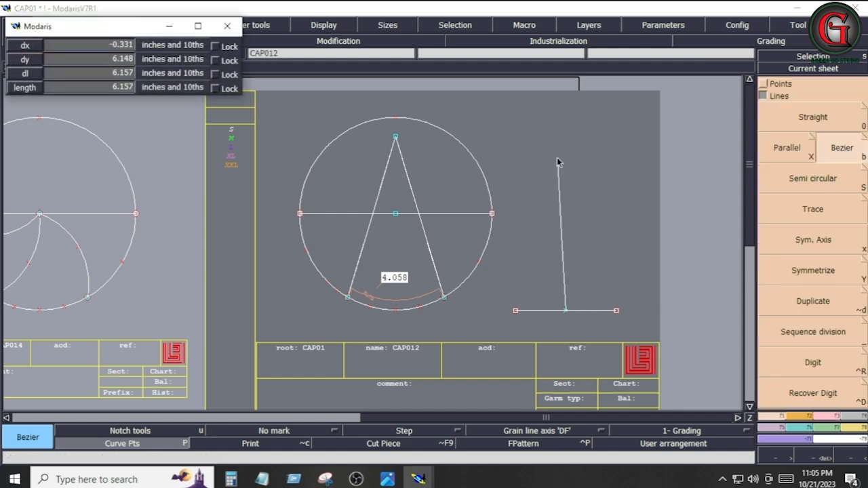
{"action": "left_click", "coordinate": [66, 74]}
{"action": "type", "text": "4.058"}
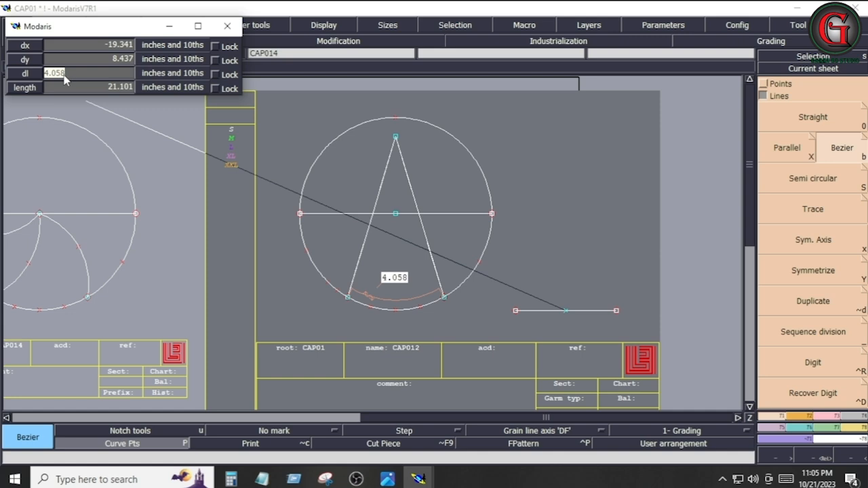
{"action": "key", "text": "Return"}
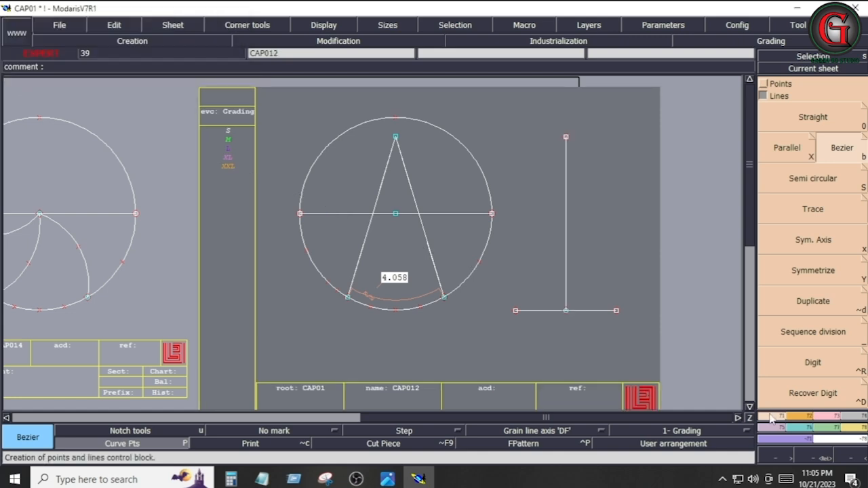
{"action": "left_click", "coordinate": [797, 145]}
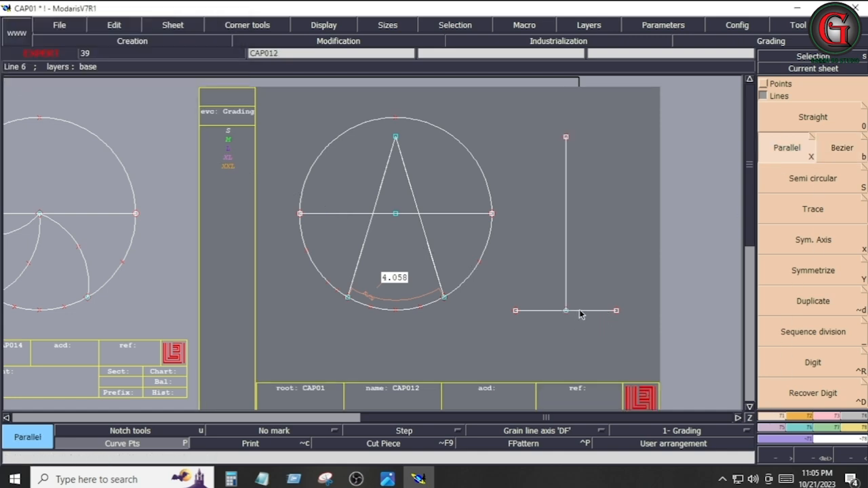
{"action": "left_click", "coordinate": [580, 311]}
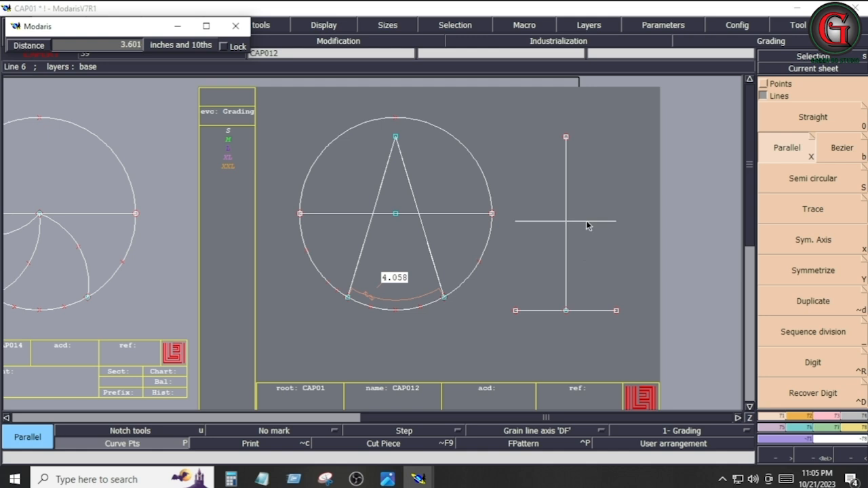
{"action": "left_click", "coordinate": [568, 327]}
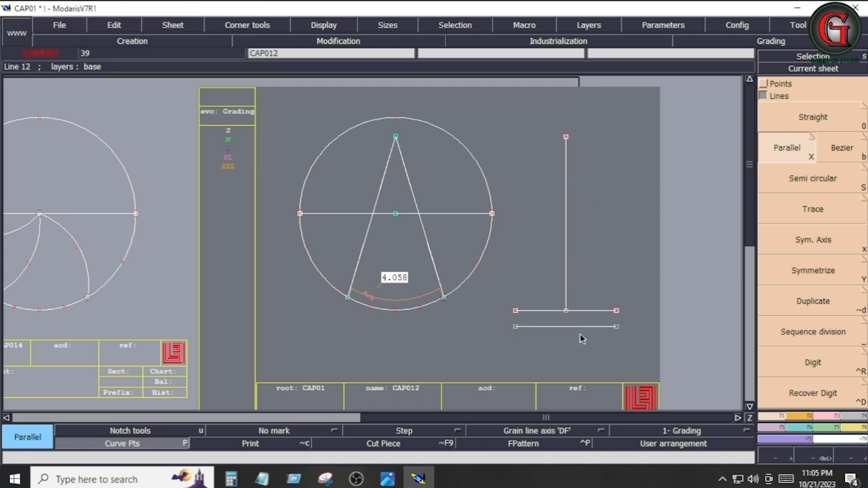
{"action": "key", "text": "ctrl+z"}
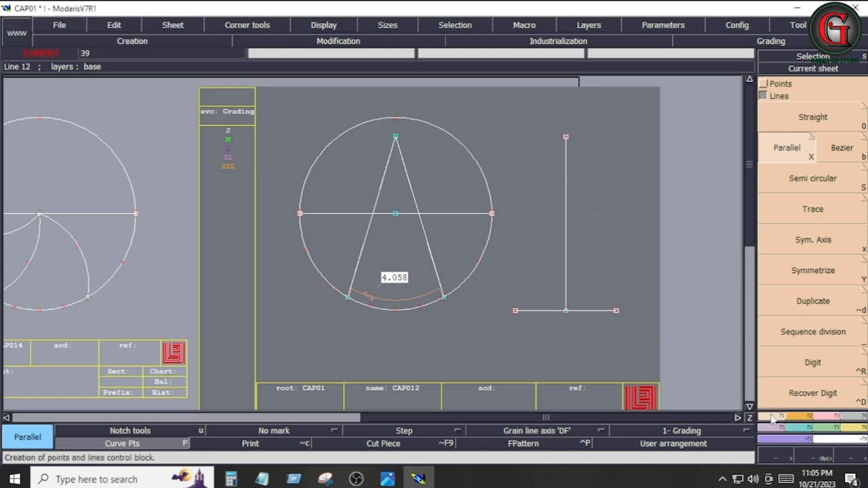
Step: Create a parallel of the horizontal base line at the vertical line's upper end
{"action": "left_click", "coordinate": [588, 311]}
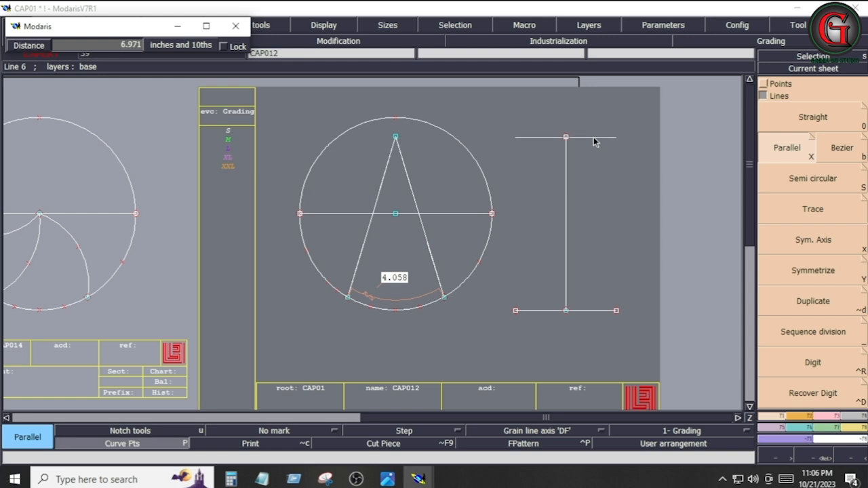
{"action": "left_click", "coordinate": [594, 141]}
{"action": "left_click", "coordinate": [588, 139]}
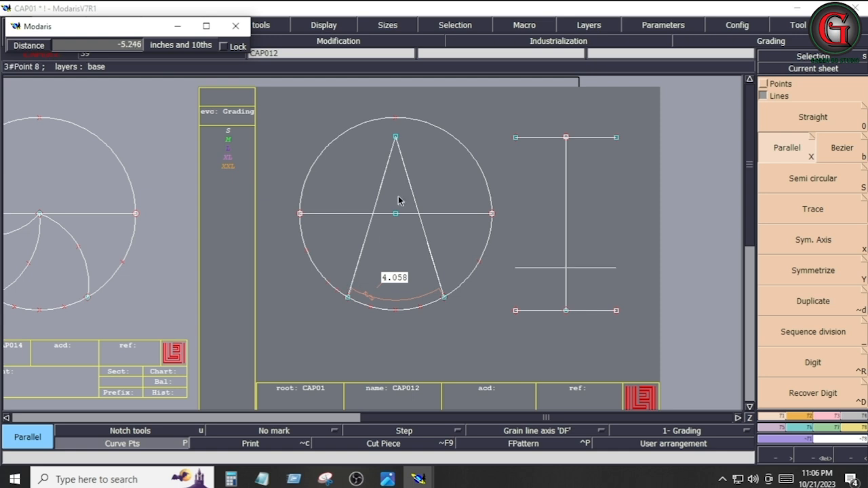
{"action": "left_click", "coordinate": [597, 239]}
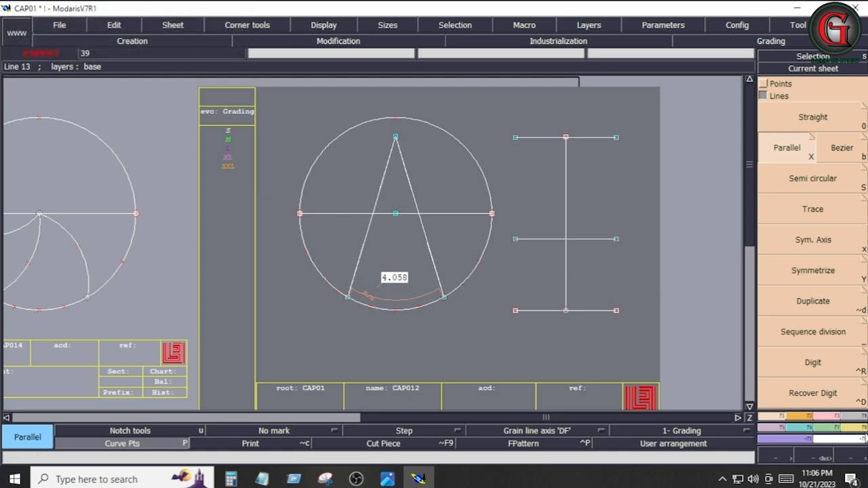
{"action": "left_click", "coordinate": [846, 428]}
{"action": "left_click", "coordinate": [820, 111]}
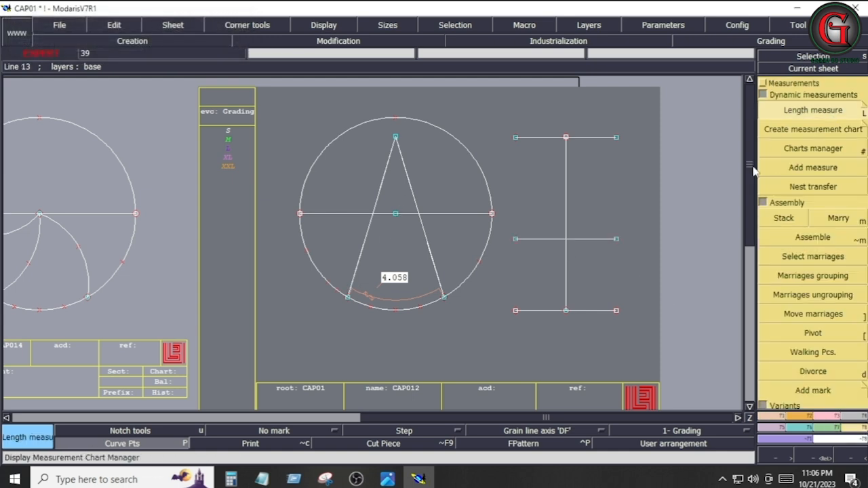
{"action": "left_click", "coordinate": [396, 214]}
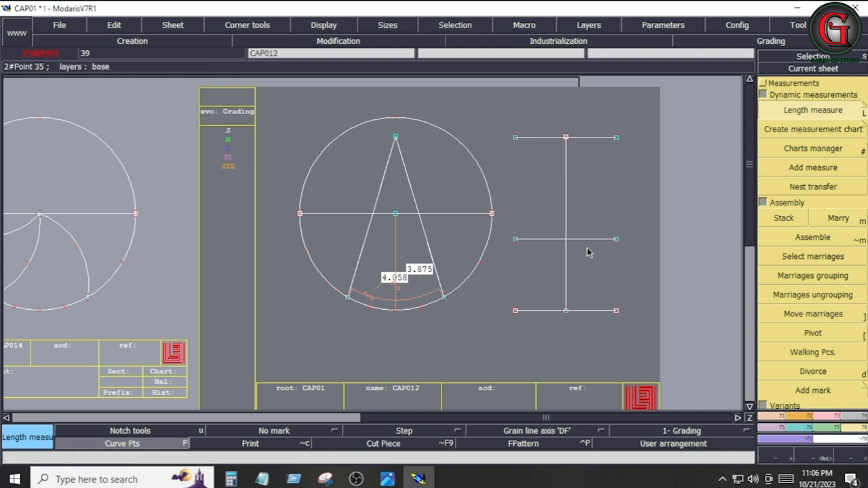
{"action": "key", "text": "ctrl+z"}
{"action": "key", "text": "ctrl+z"}
Step: Create a parallel of the upper horizontal line at a distance of -3.875 inches, crossing the vertical line
{"action": "key", "text": "F1"}
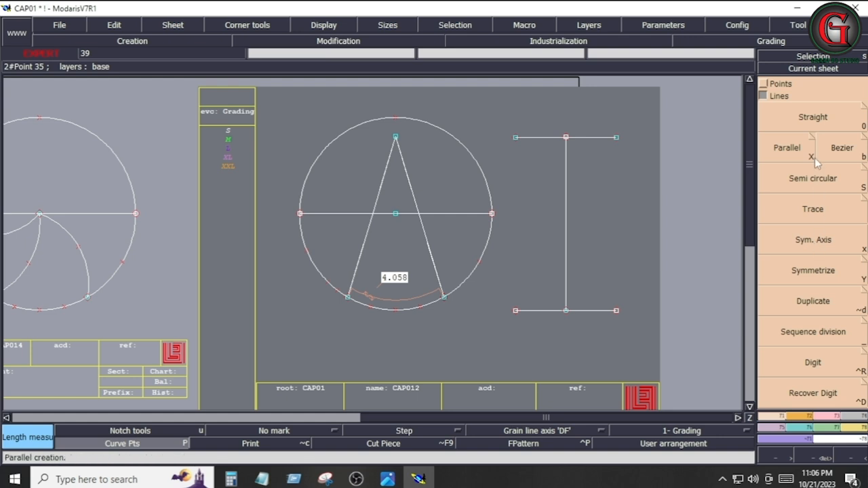
{"action": "left_click", "coordinate": [783, 148]}
{"action": "left_click", "coordinate": [579, 138]}
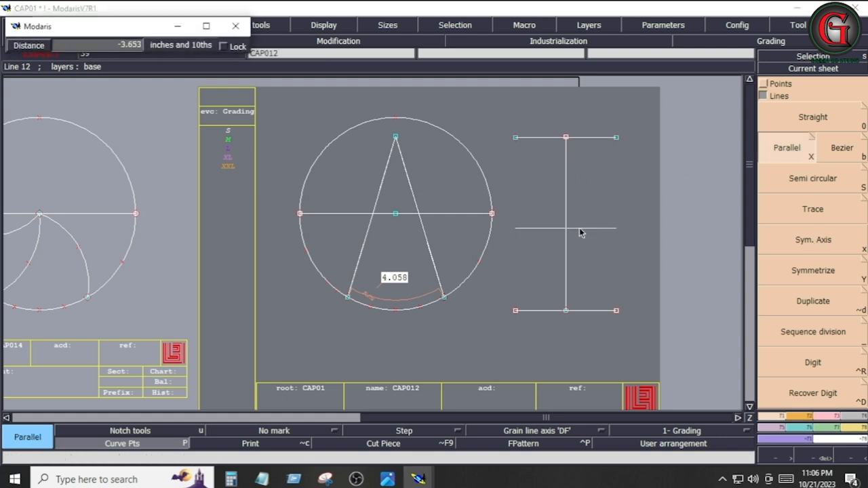
{"action": "key", "text": "Down"}
{"action": "type", "text": "-3.875"}
{"action": "key", "text": "Return"}
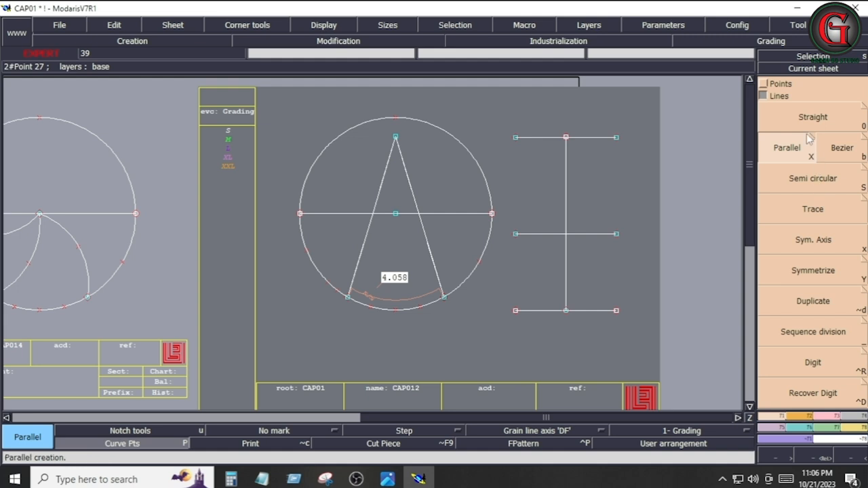
Step: Reshape the middle horizontal line by moving each end inward 0.25 inches, keeping it level
{"action": "key", "text": "r"}
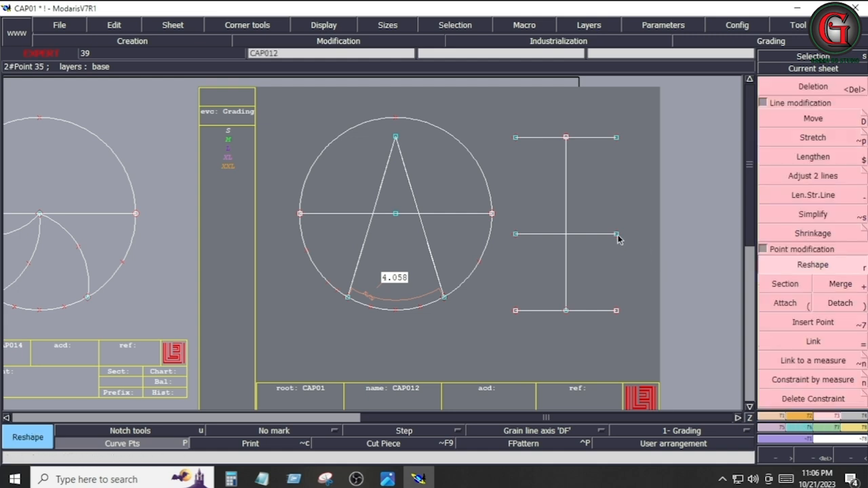
{"action": "left_click", "coordinate": [617, 236]}
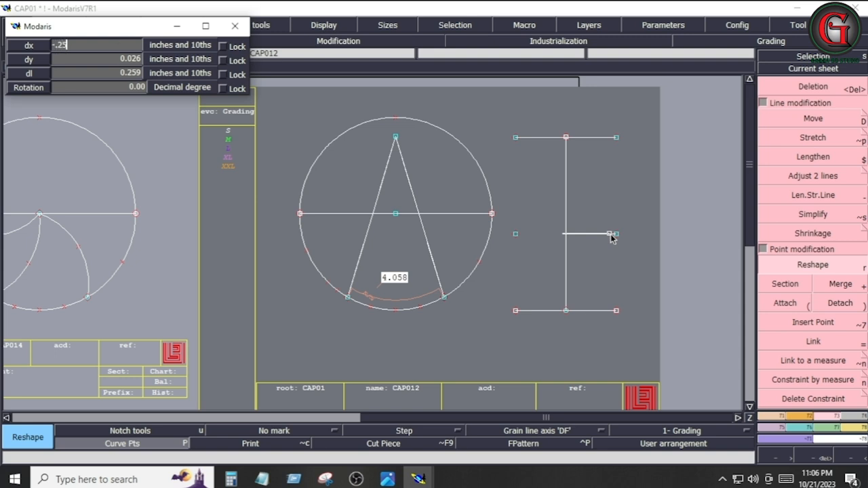
{"action": "type", "text": "-.25"}
{"action": "key", "text": "Return"}
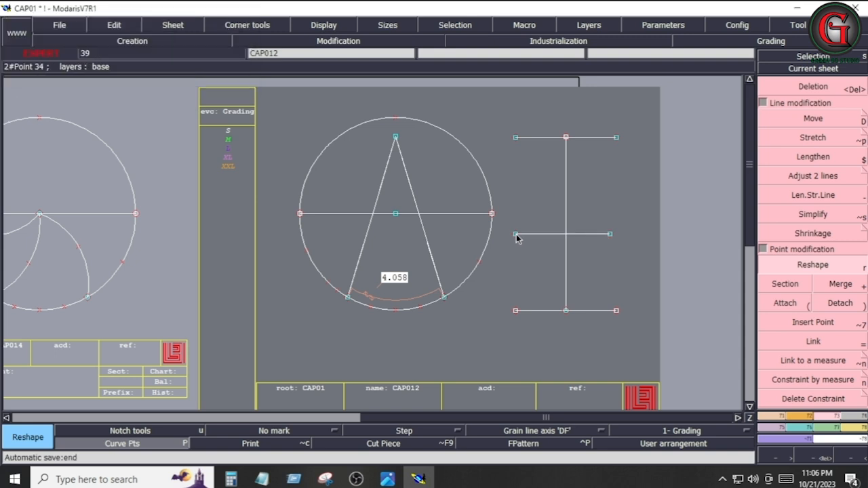
{"action": "left_click", "coordinate": [516, 235]}
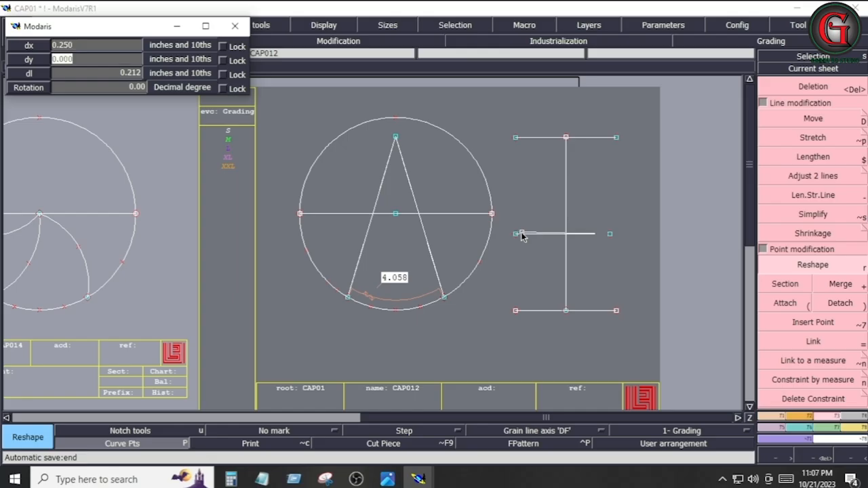
{"action": "key", "text": "Return"}
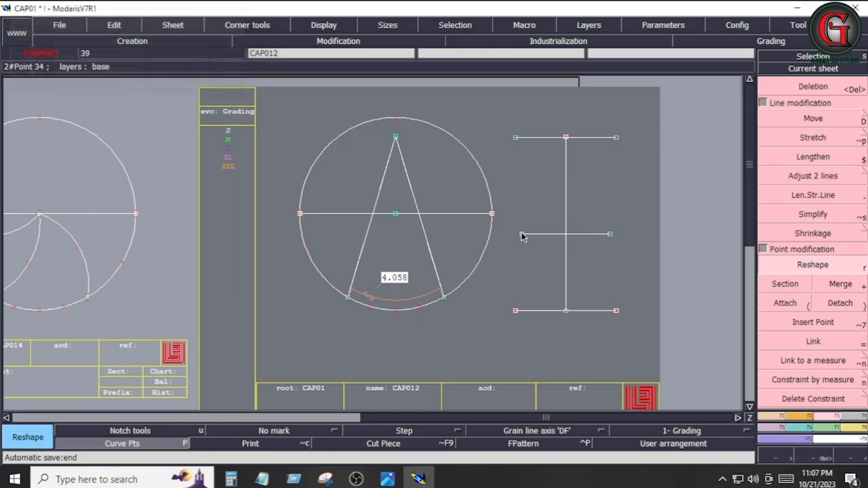
Step: Draw the panel's two curved Bezier sides from the base line's ends through the middle line's ends to the vertical line's upper end
{"action": "key", "text": "F1"}
{"action": "left_click", "coordinate": [840, 155]}
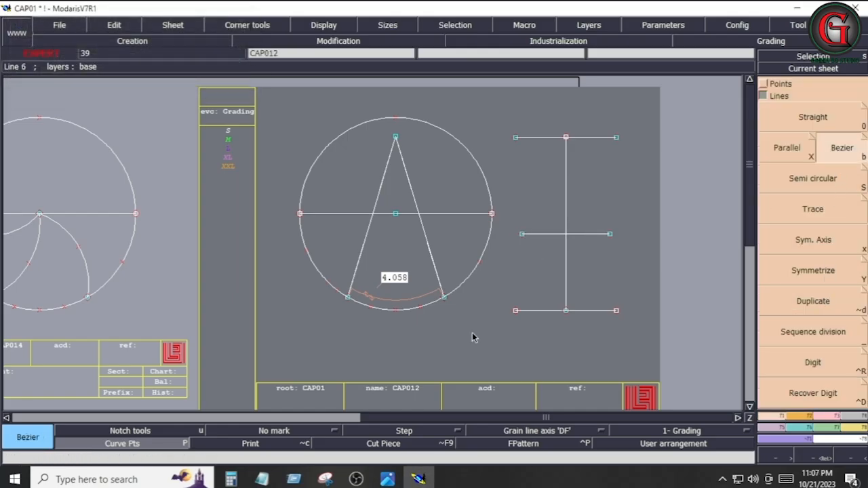
{"action": "left_click", "coordinate": [516, 312]}
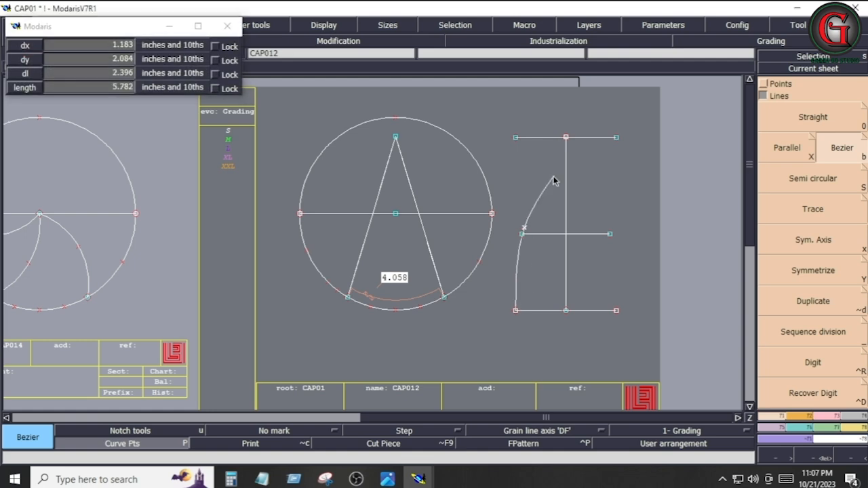
{"action": "left_click", "coordinate": [521, 234]}
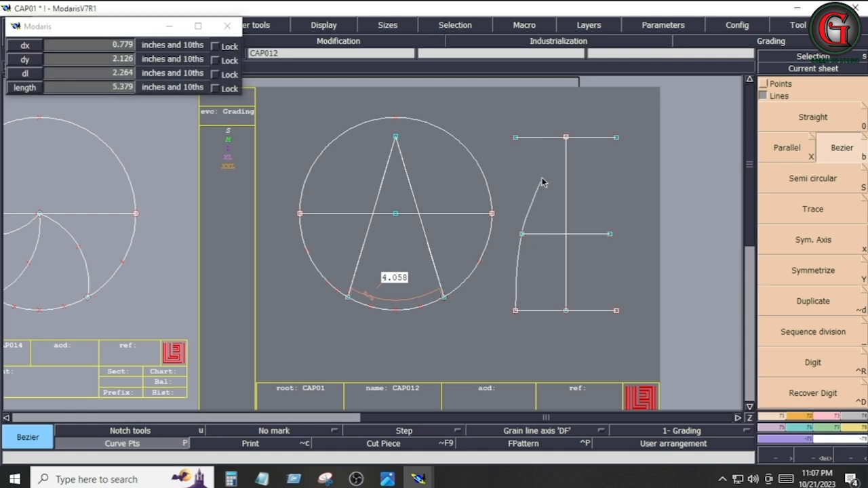
{"action": "left_click", "coordinate": [565, 138]}
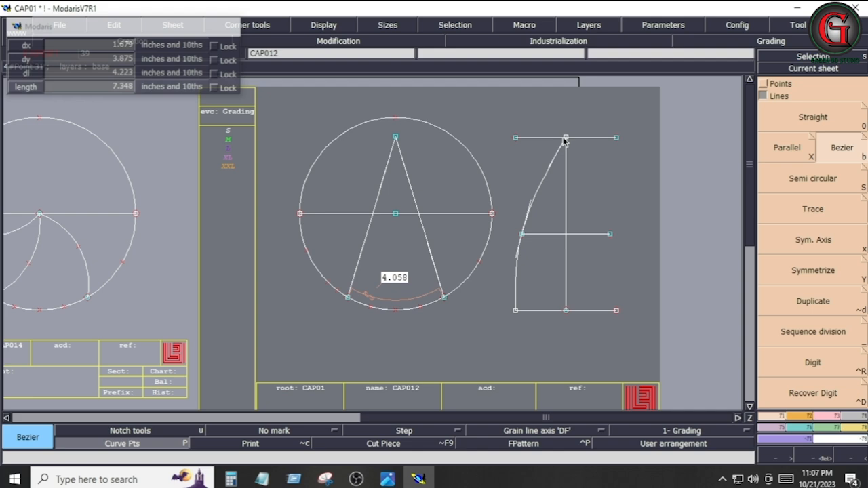
{"action": "left_click", "coordinate": [615, 311]}
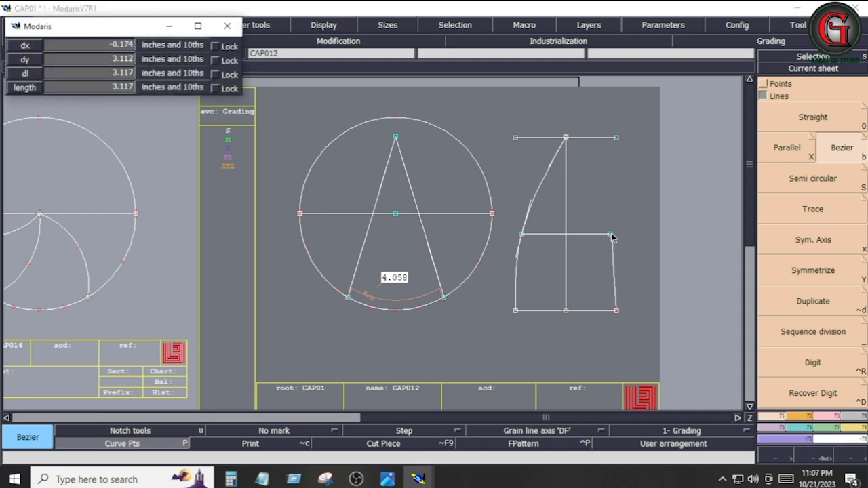
{"action": "left_click", "coordinate": [610, 234]}
{"action": "left_click", "coordinate": [565, 138]}
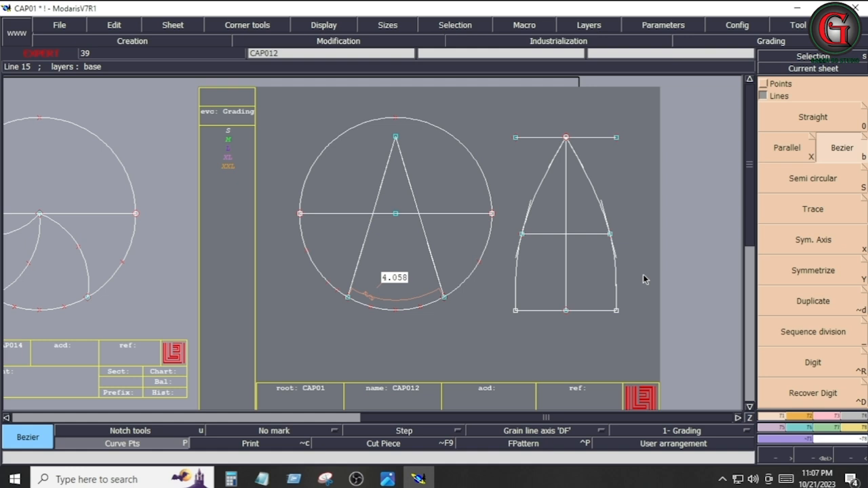
Step: Extract the whole panel area as a seam piece and copy its sheet until there are six panels
{"action": "key", "text": "o"}
{"action": "left_click", "coordinate": [562, 218]}
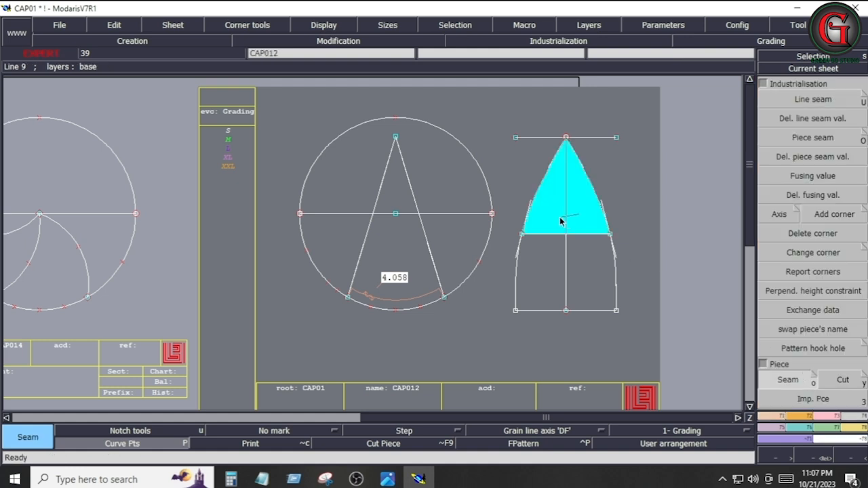
{"action": "left_click", "coordinate": [562, 267]}
{"action": "left_click", "coordinate": [583, 276]}
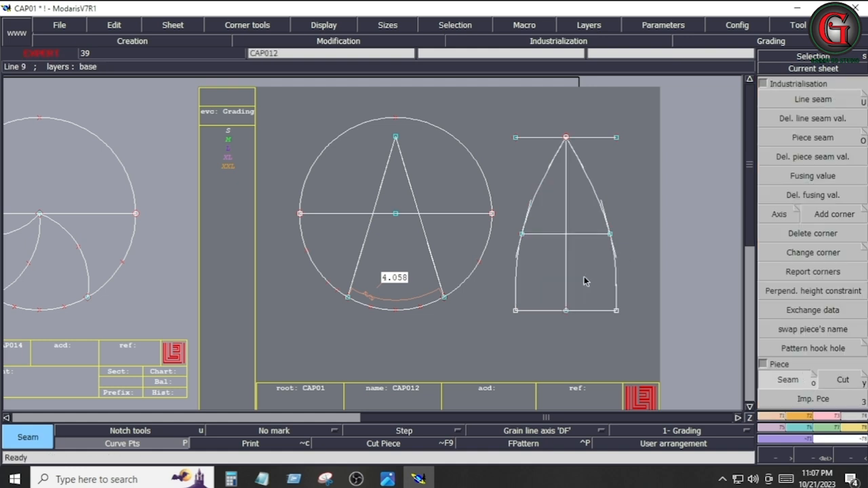
{"action": "key", "text": "j"}
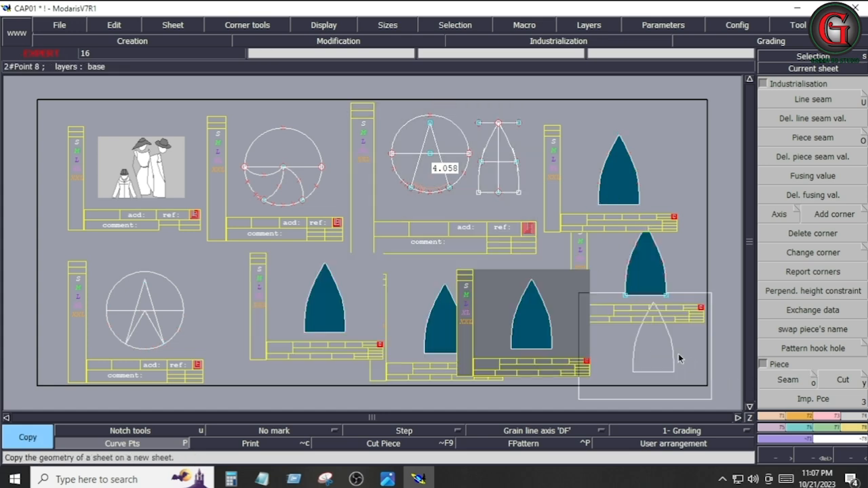
{"action": "left_click", "coordinate": [680, 358]}
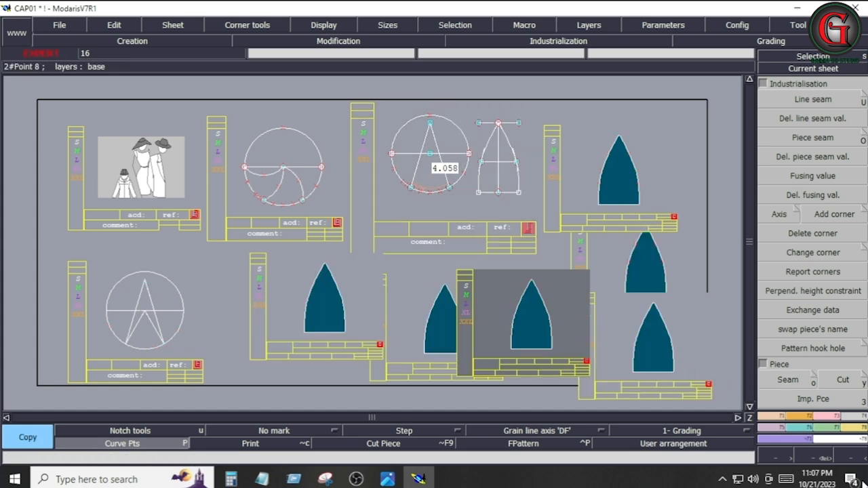
Step: Marry the panel copies side by side along the base on sheet CAP015, joining all six panels in a row
{"action": "left_click", "coordinate": [858, 429]}
{"action": "left_click", "coordinate": [845, 223]}
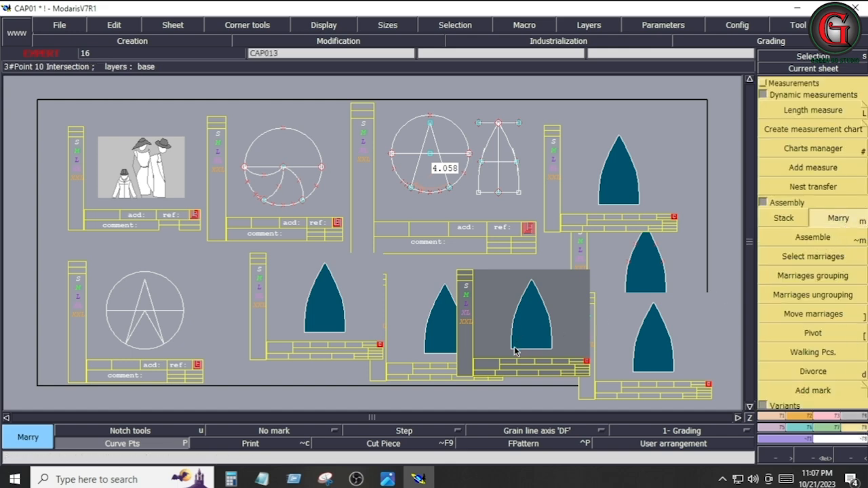
{"action": "left_click", "coordinate": [348, 331]}
{"action": "left_click", "coordinate": [425, 352]}
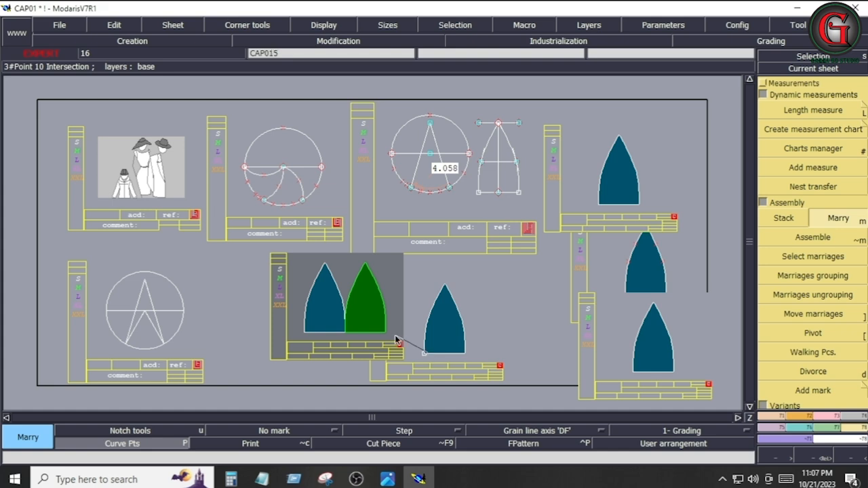
{"action": "left_click", "coordinate": [386, 332]}
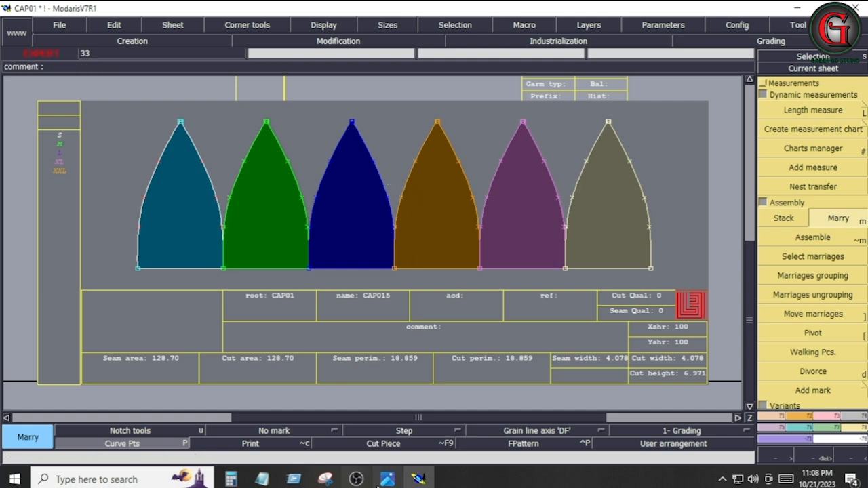
Step: Switch to the cap tech pack image to check the size S specifications and product photos, and return to Modaris
{"action": "left_click", "coordinate": [387, 478]}
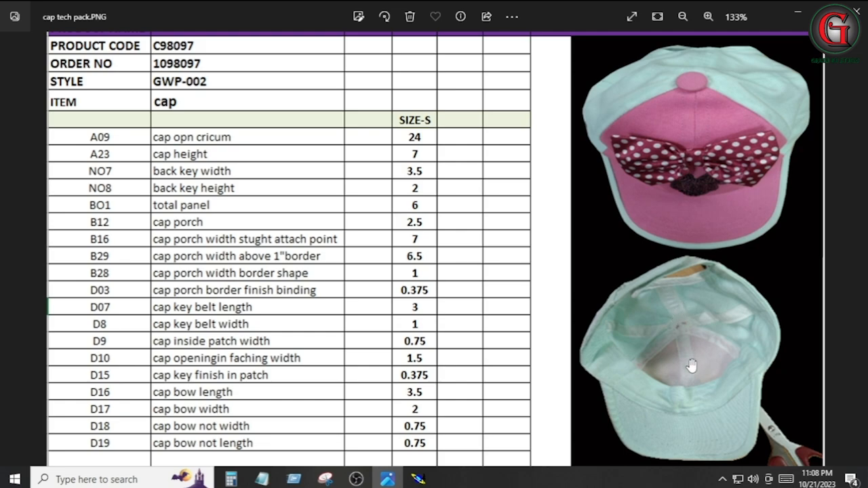
{"action": "left_click", "coordinate": [418, 478]}
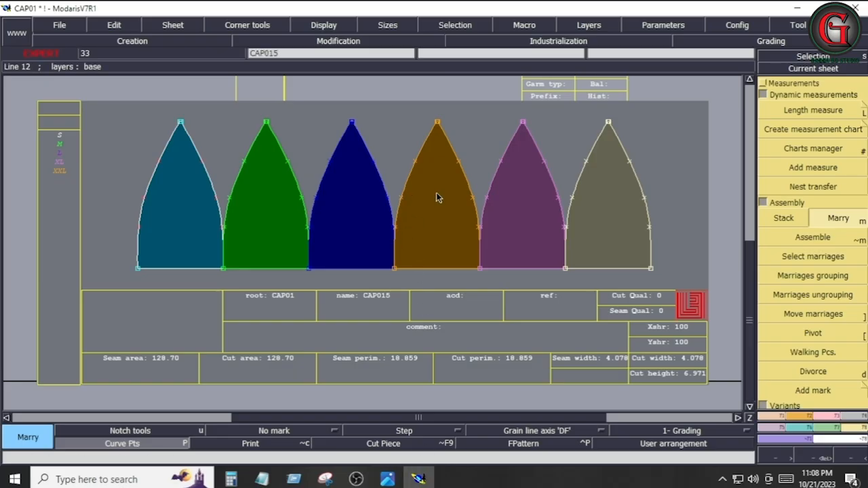
Step: Divorce the five married panels on sheet CAP015, keeping only the first panel
{"action": "key", "text": "d"}
{"action": "left_click", "coordinate": [538, 228]}
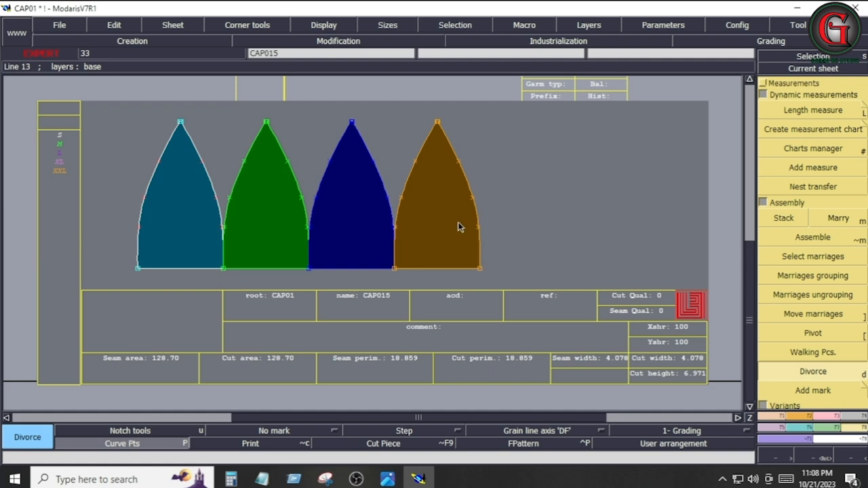
{"action": "left_click", "coordinate": [454, 224]}
{"action": "left_click", "coordinate": [371, 217]}
{"action": "left_click", "coordinate": [287, 217]}
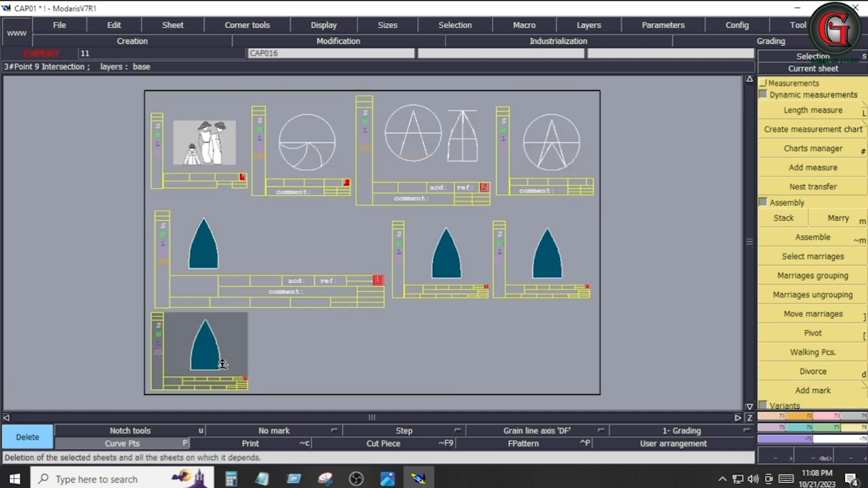
Step: Delete the surplus panel sheets and the sheet holding the circle with curved inner lines
{"action": "left_click", "coordinate": [204, 349]}
{"action": "left_click", "coordinate": [410, 285]}
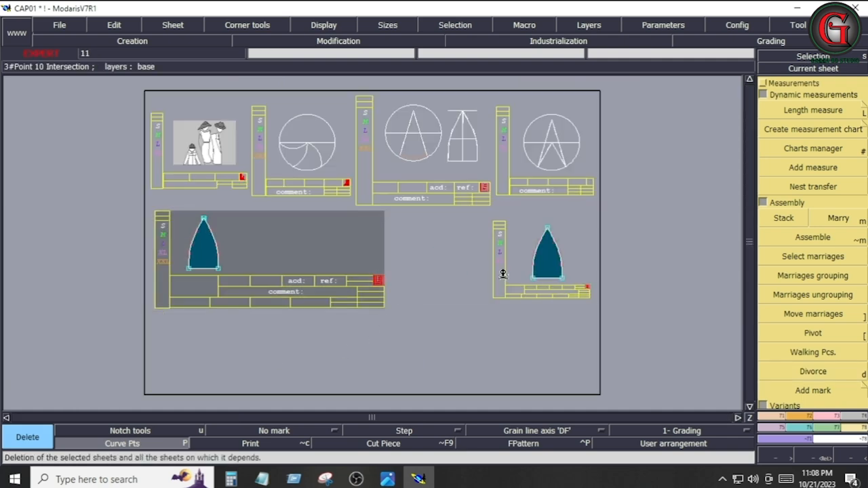
{"action": "left_click", "coordinate": [502, 274]}
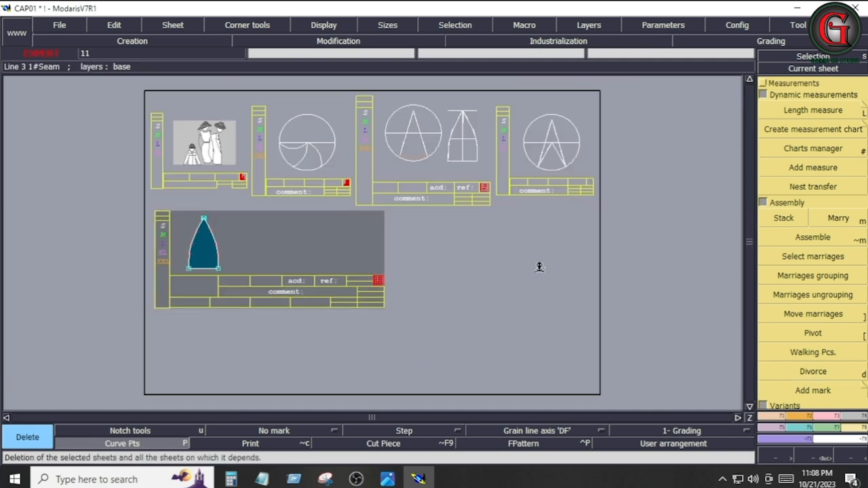
{"action": "left_click", "coordinate": [458, 154]}
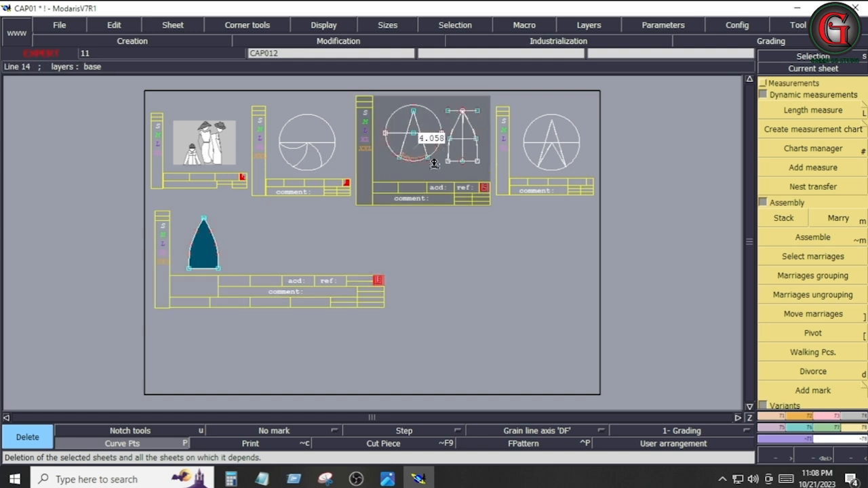
{"action": "left_click", "coordinate": [300, 151]}
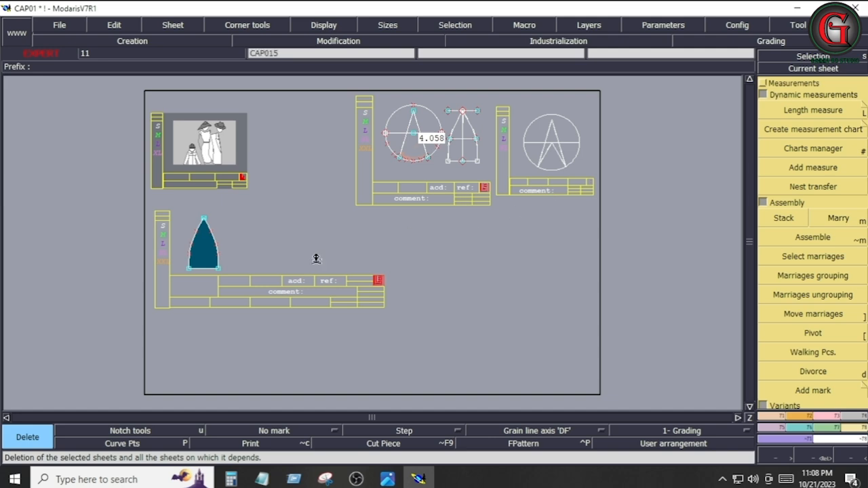
Step: Reshape the panel's side curves on sheet CAP015 to be fuller near the apex, and compare them with the original outline using Print
{"action": "key", "text": "Home"}
{"action": "key", "text": "a"}
{"action": "key", "text": "Home"}
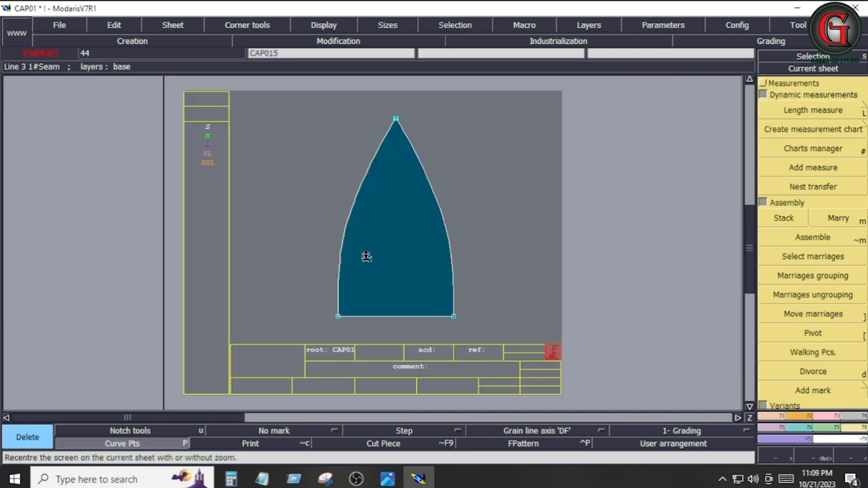
{"action": "left_click", "coordinate": [831, 417]}
{"action": "left_click", "coordinate": [817, 268]}
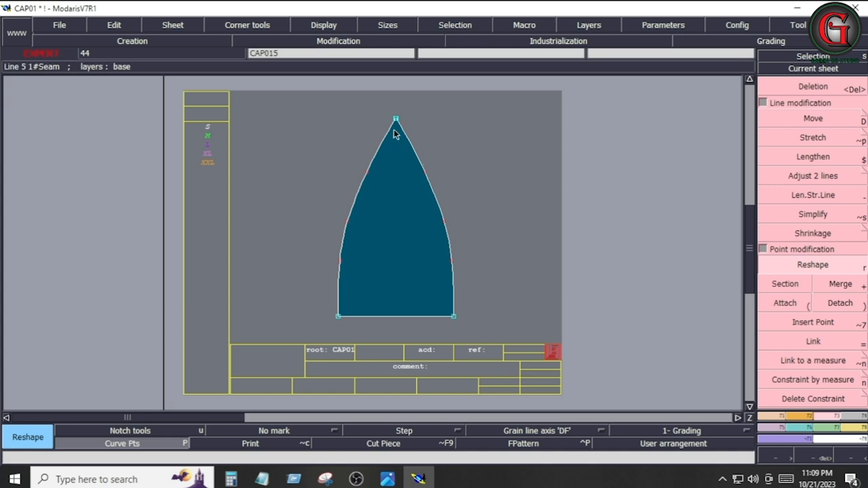
{"action": "left_click_drag", "start_coordinate": [365, 172], "coordinate": [365, 165]}
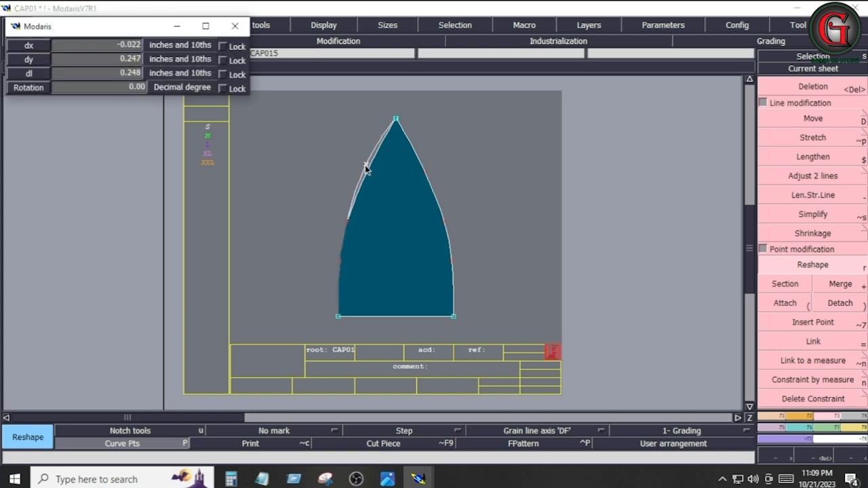
{"action": "left_click", "coordinate": [364, 164]}
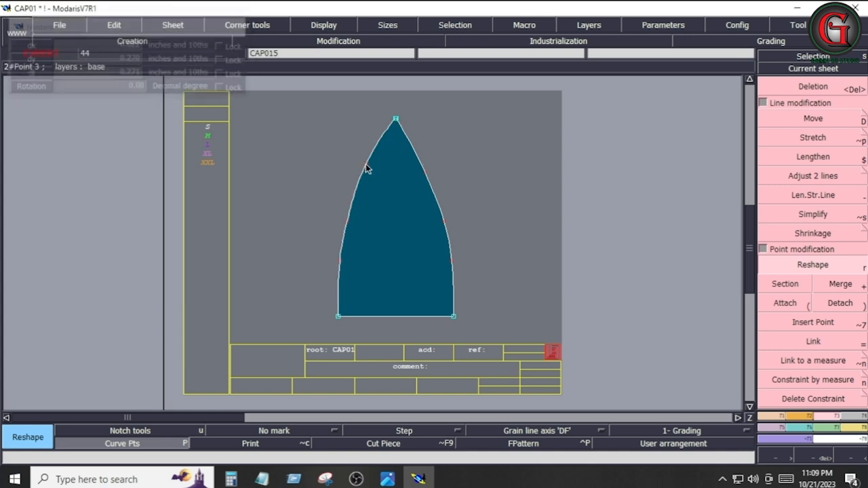
{"action": "key", "text": "p"}
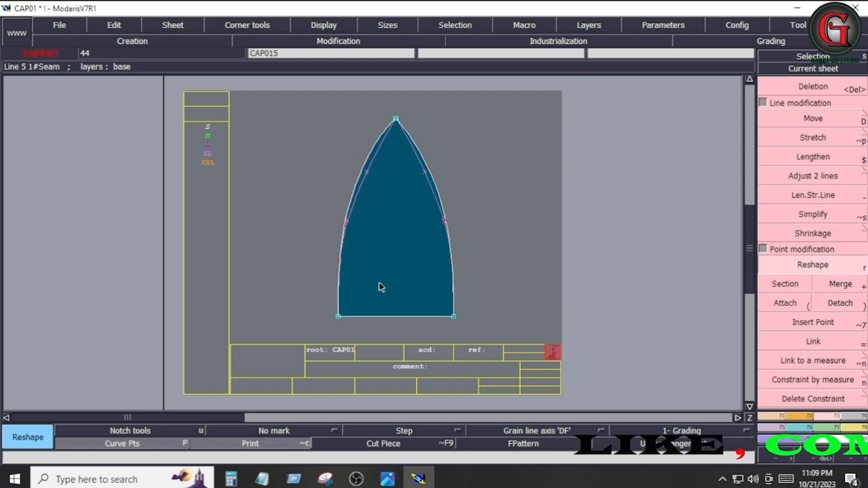
{"action": "left_click", "coordinate": [261, 446]}
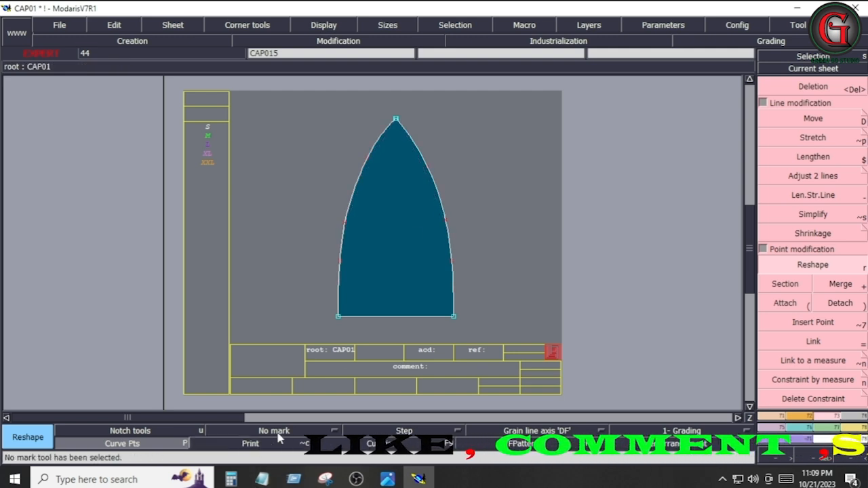
Step: Check the back key width and height in the cap tech pack image and return to Modaris
{"action": "left_click", "coordinate": [387, 479]}
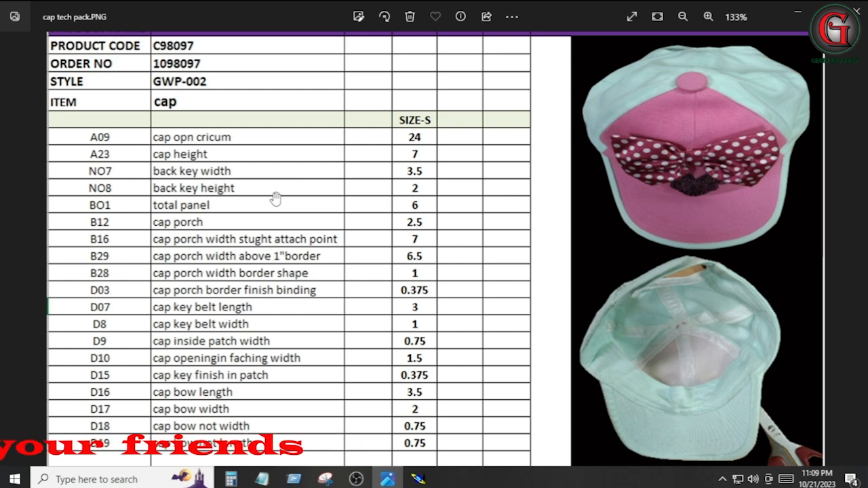
{"action": "left_click", "coordinate": [418, 479]}
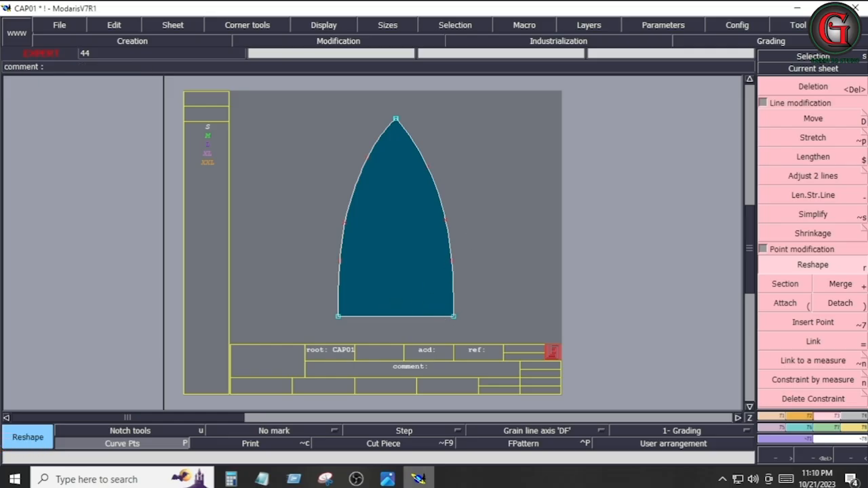
{"action": "left_click", "coordinate": [387, 479]}
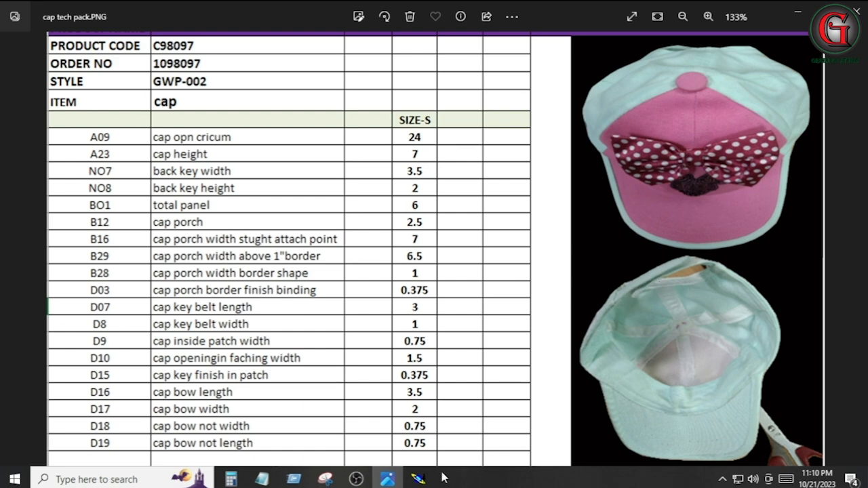
{"action": "left_click", "coordinate": [417, 478]}
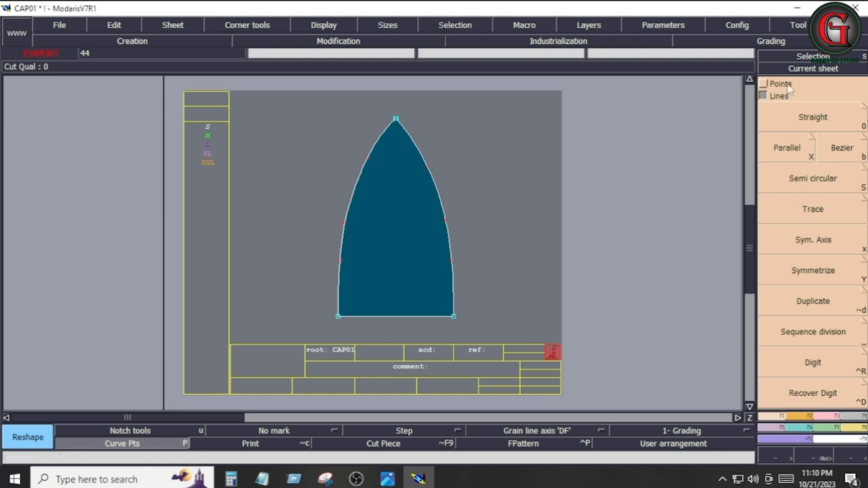
Step: Place developed points 1.75 inches along the panel's base from its right corner and about 2 inches up the right side curve
{"action": "left_click", "coordinate": [779, 84]}
{"action": "left_click", "coordinate": [789, 118]}
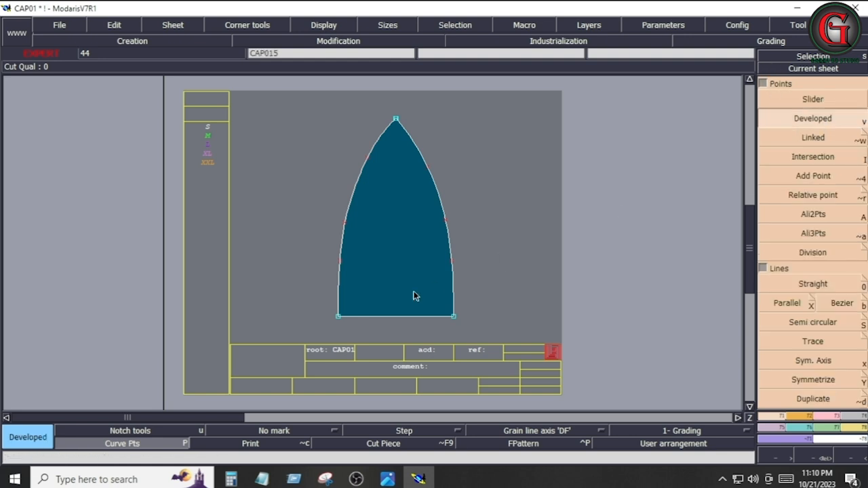
{"action": "left_click", "coordinate": [454, 316]}
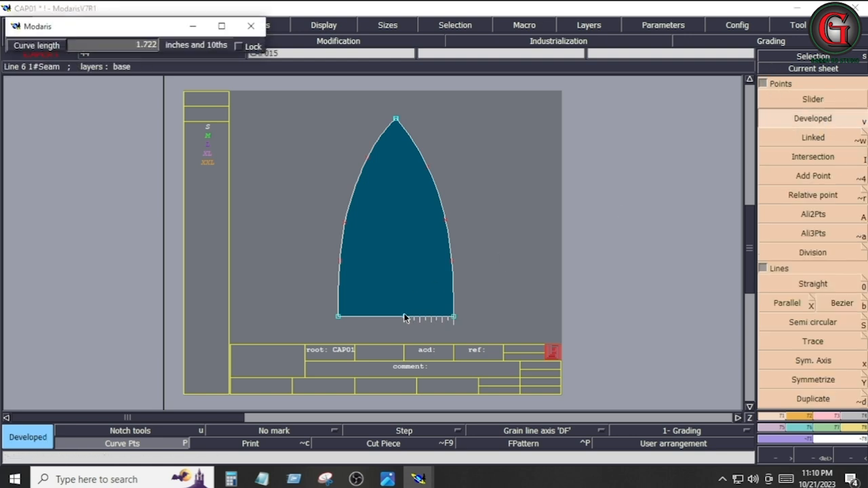
{"action": "type", "text": "1"}
{"action": "key", "text": "Return"}
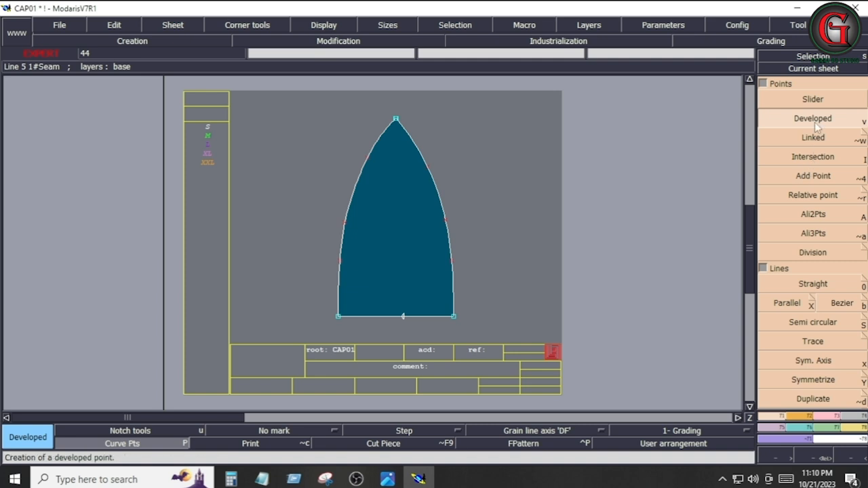
{"action": "left_click", "coordinate": [455, 307]}
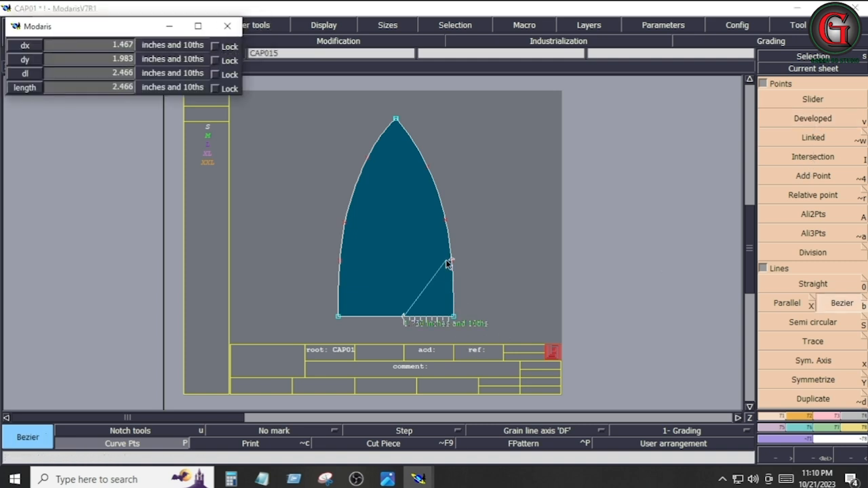
Step: Draw a Bezier line between the base point and the side point, and reshape it into a rounded back key opening
{"action": "left_click", "coordinate": [448, 263]}
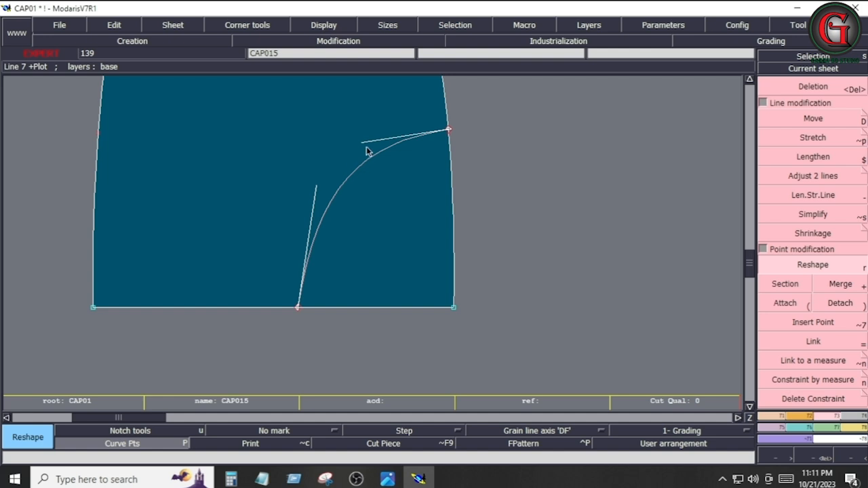
{"action": "left_click_drag", "start_coordinate": [366, 146], "coordinate": [355, 133]}
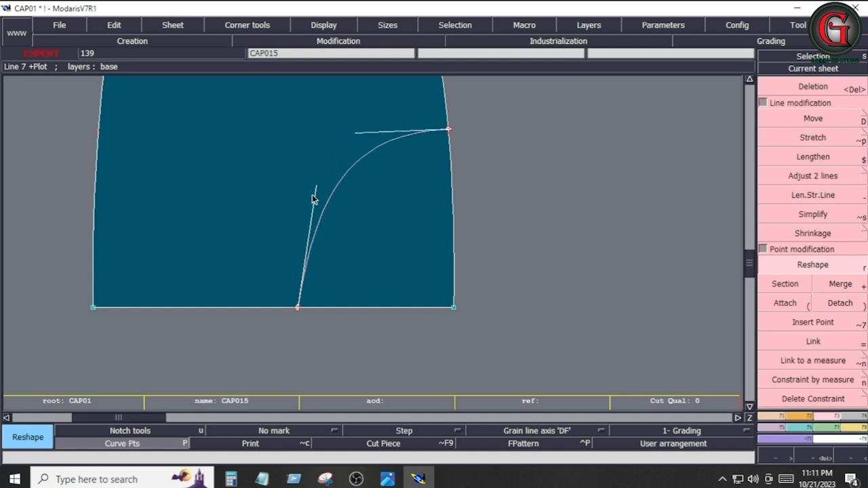
{"action": "left_click_drag", "start_coordinate": [316, 187], "coordinate": [298, 171]}
{"action": "key", "text": "Home"}
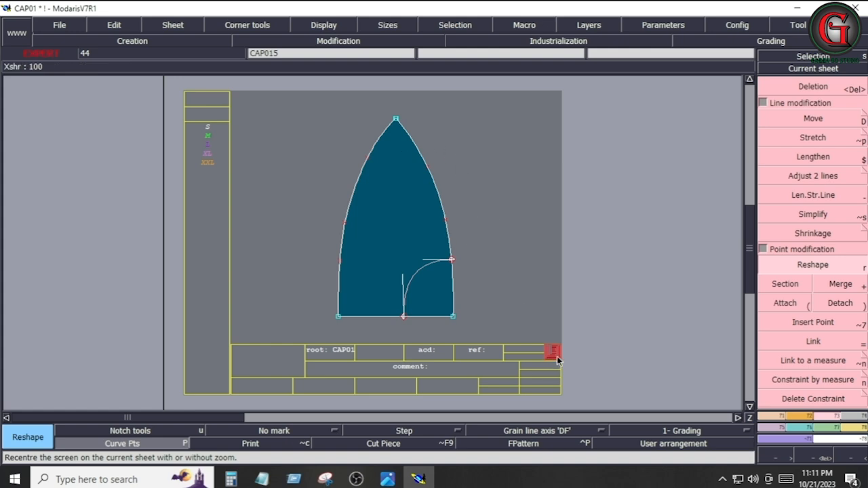
Step: Review the tech pack's cap porch specifications and the arranged sheets, including the CAP01 circle sheet, and return to Modaris
{"action": "key", "text": "alt+Tab"}
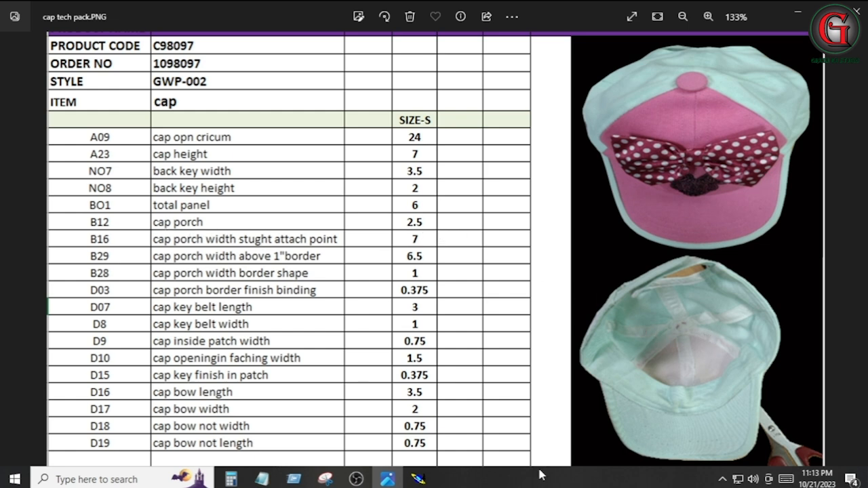
{"action": "left_click", "coordinate": [418, 407]}
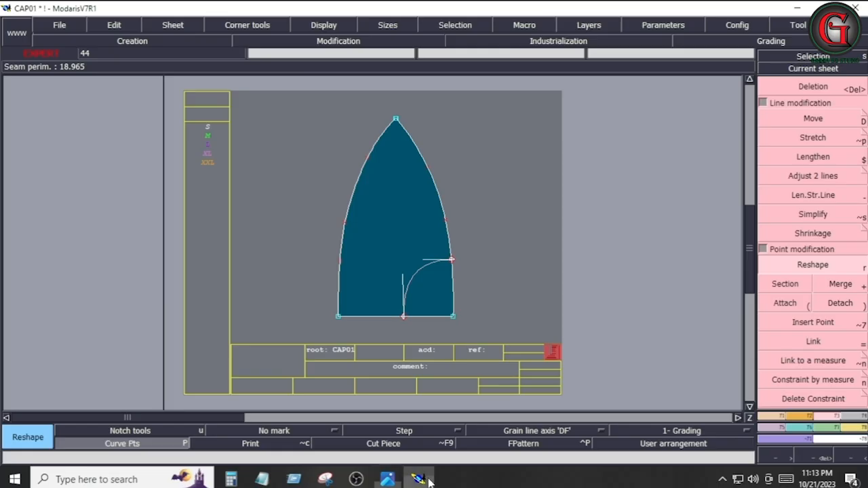
{"action": "key", "text": "j"}
{"action": "key", "text": "i"}
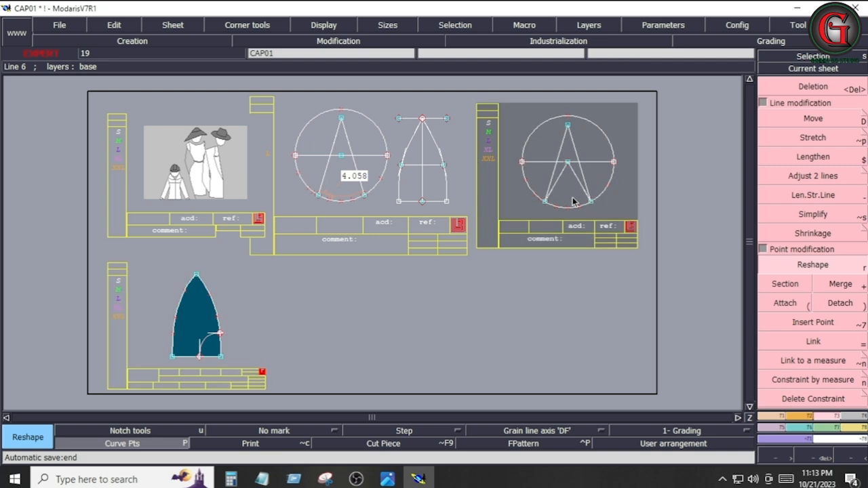
{"action": "key", "text": "Home"}
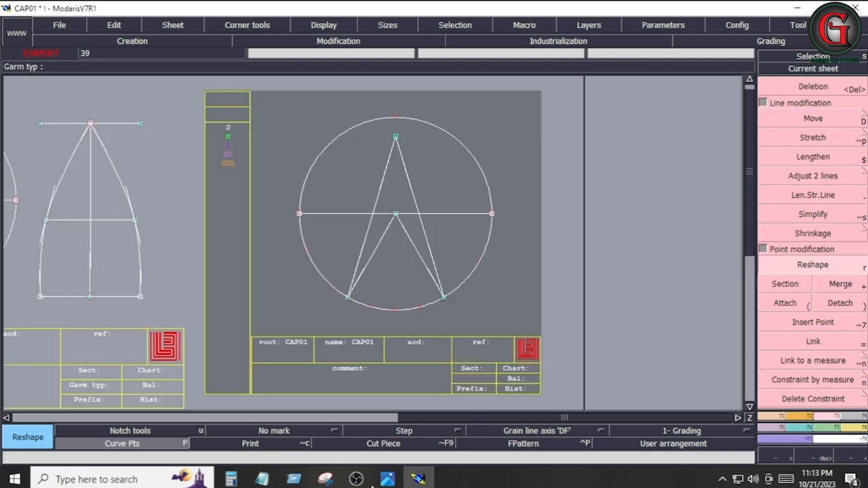
{"action": "left_click", "coordinate": [388, 479]}
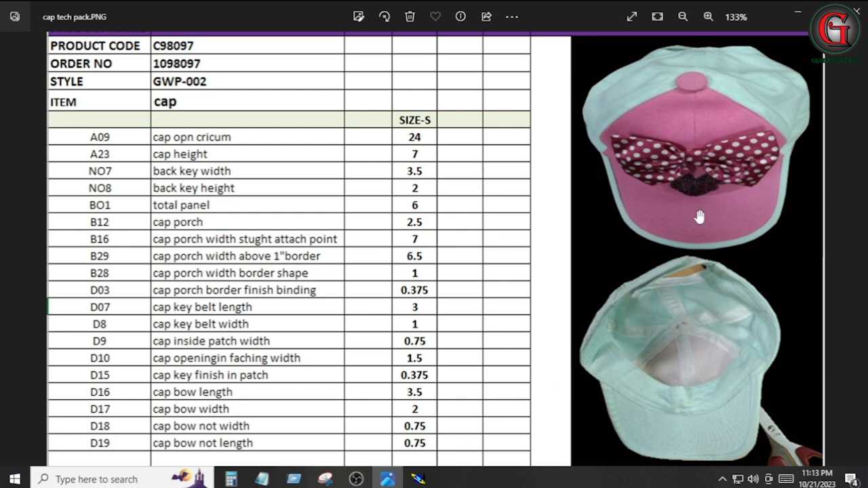
{"action": "left_click", "coordinate": [418, 479]}
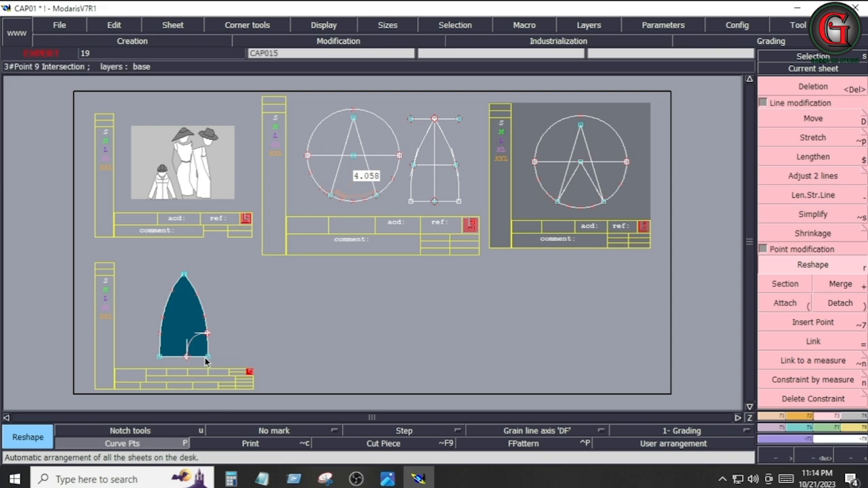
Step: On the CAP01 circle sheet, place developed points 3.5 inches along the circle on both sides of its top point
{"action": "key", "text": "Return"}
{"action": "left_click_drag", "start_coordinate": [512, 101], "coordinate": [656, 222]}
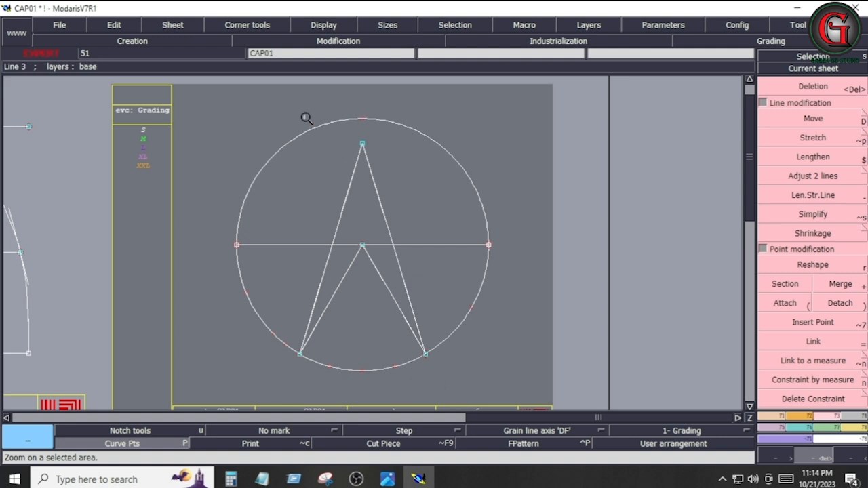
{"action": "key", "text": "F1"}
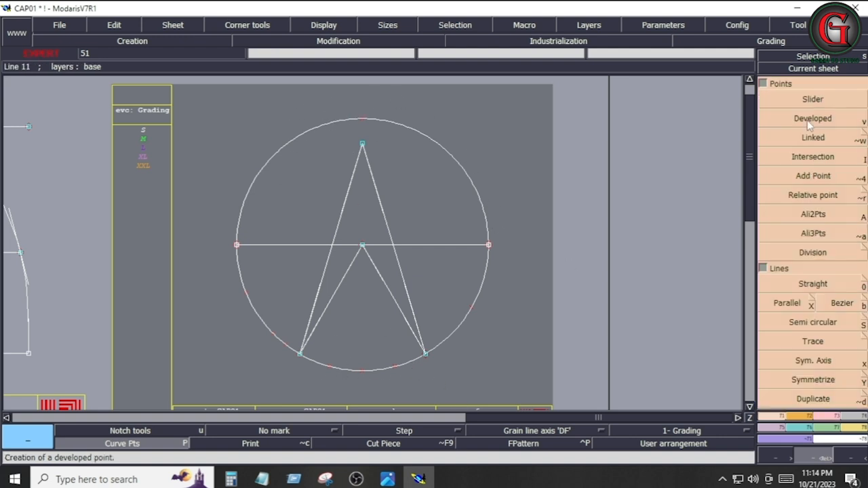
{"action": "left_click", "coordinate": [808, 122]}
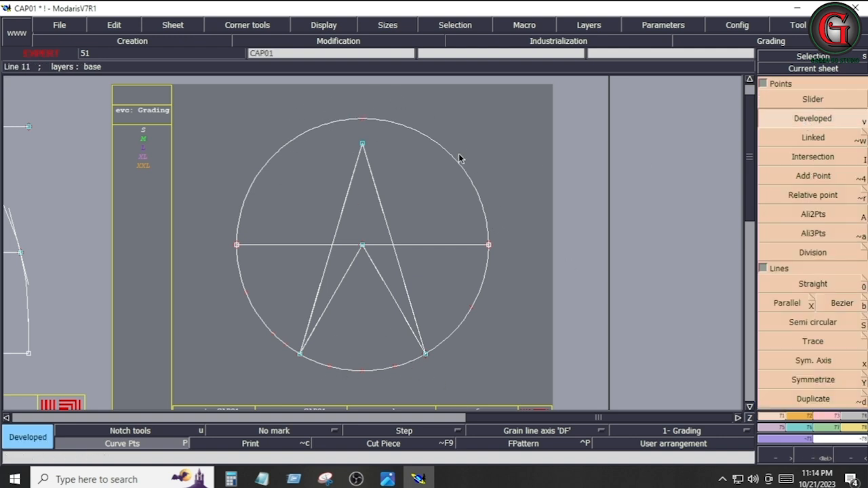
{"action": "left_click", "coordinate": [367, 118]}
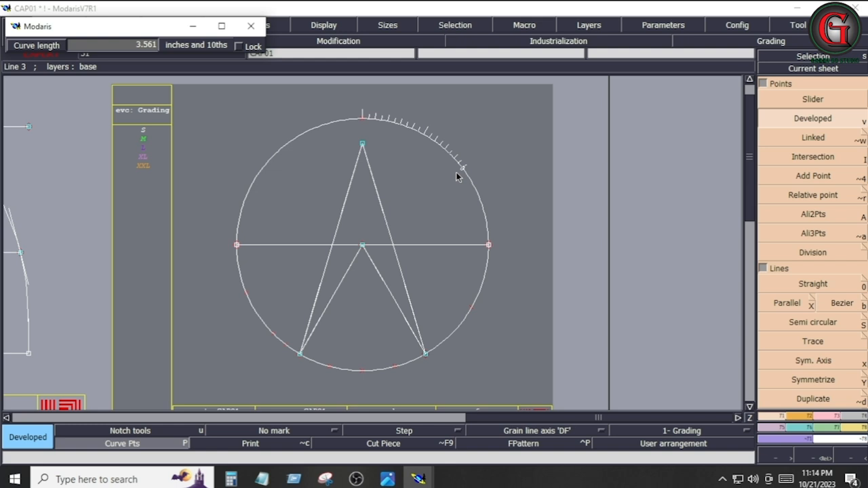
{"action": "key", "text": "Down"}
{"action": "type", "text": "3.5"}
{"action": "key", "text": "Return"}
{"action": "key", "text": "Down"}
{"action": "type", "text": "-"}
{"action": "key", "text": "Return"}
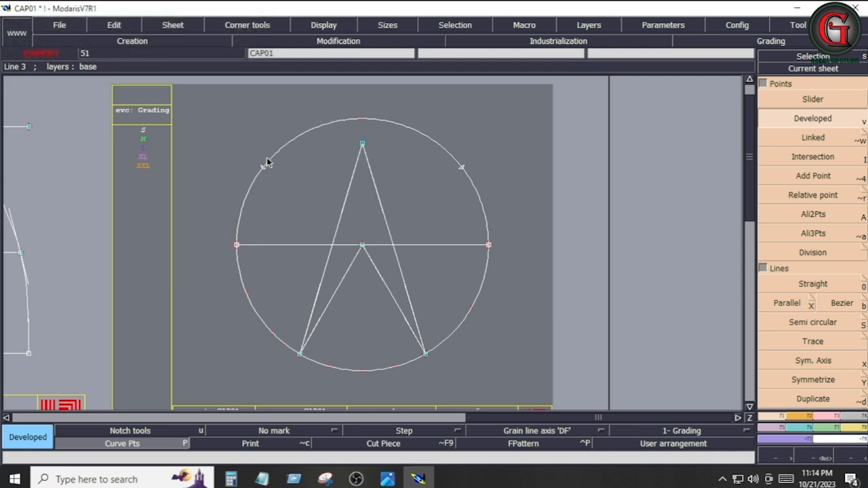
Step: Add a length measure between the two developed points and slide both down the circle until they are about 7 inches apart
{"action": "key", "text": "shift+l"}
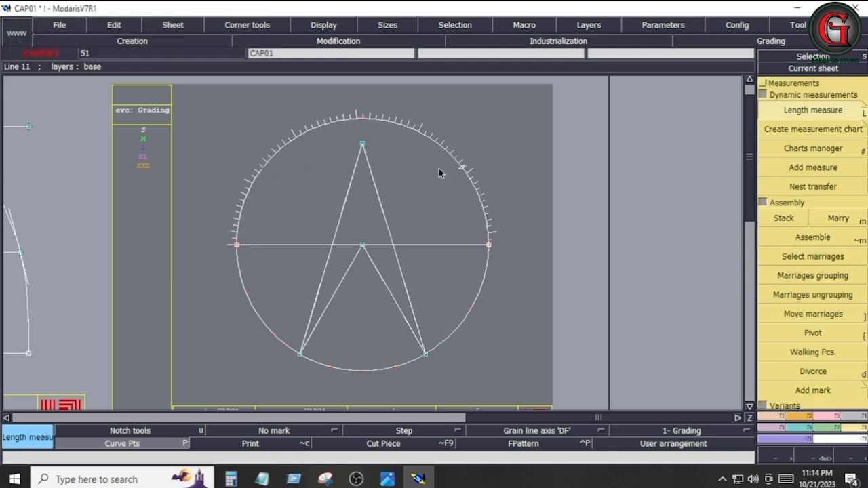
{"action": "left_click", "coordinate": [459, 168]}
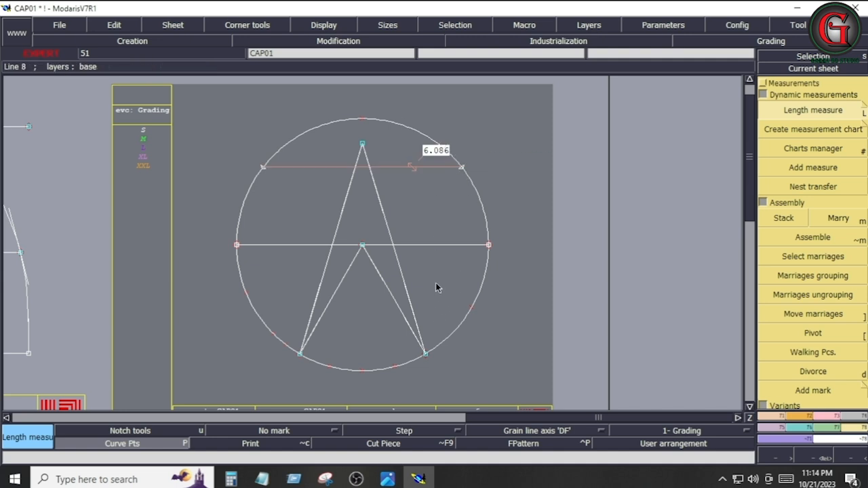
{"action": "key", "text": "r"}
{"action": "left_click", "coordinate": [461, 166]}
{"action": "left_click", "coordinate": [466, 177]}
{"action": "left_click", "coordinate": [264, 169]}
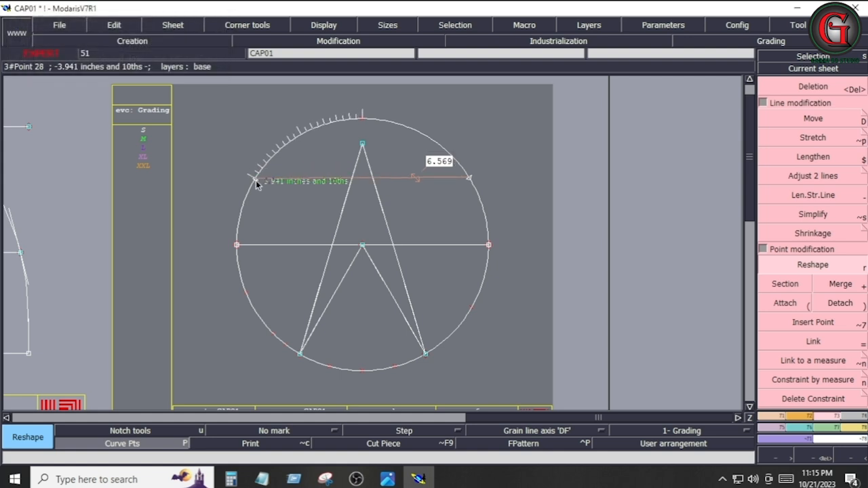
{"action": "left_click", "coordinate": [248, 189]}
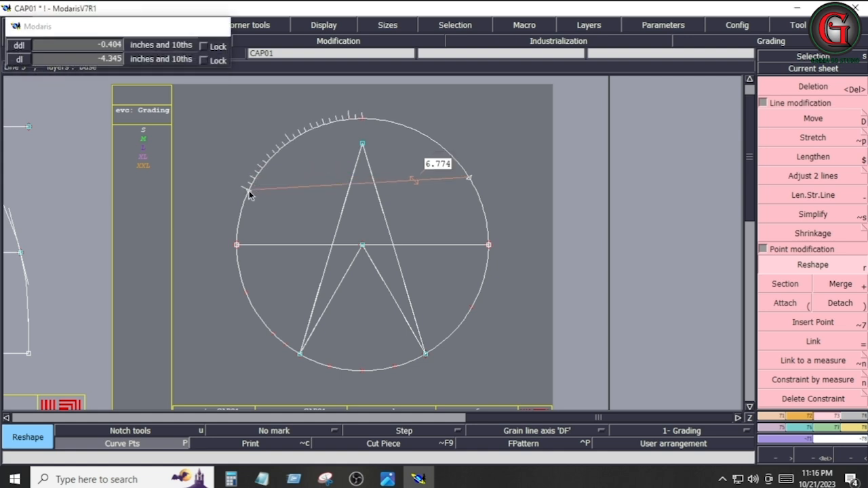
{"action": "left_click", "coordinate": [469, 178]}
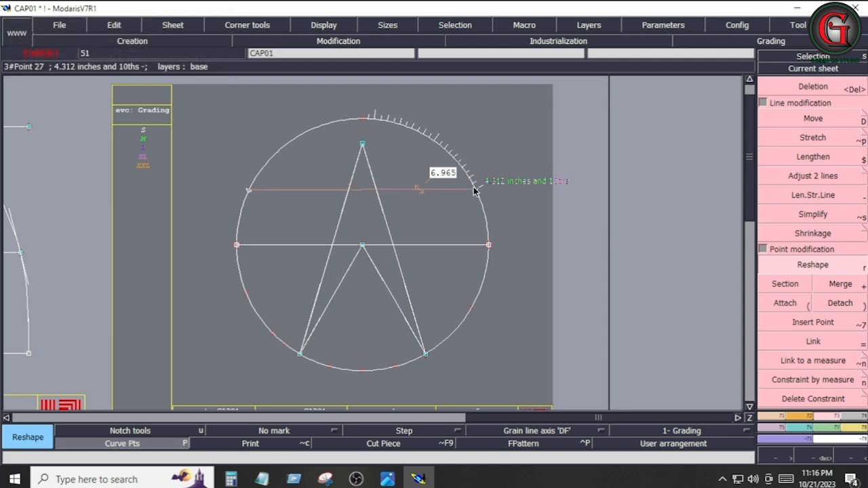
{"action": "left_click", "coordinate": [476, 191]}
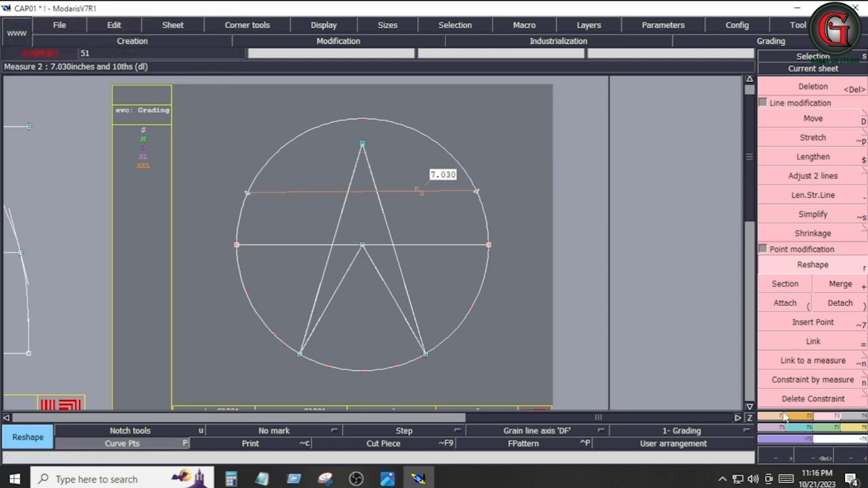
Step: Check the cap porch value in the tech pack and draw a vertical 2.5-inch line upward from the tall triangle's apex
{"action": "left_click", "coordinate": [769, 417]}
{"action": "left_click", "coordinate": [814, 215]}
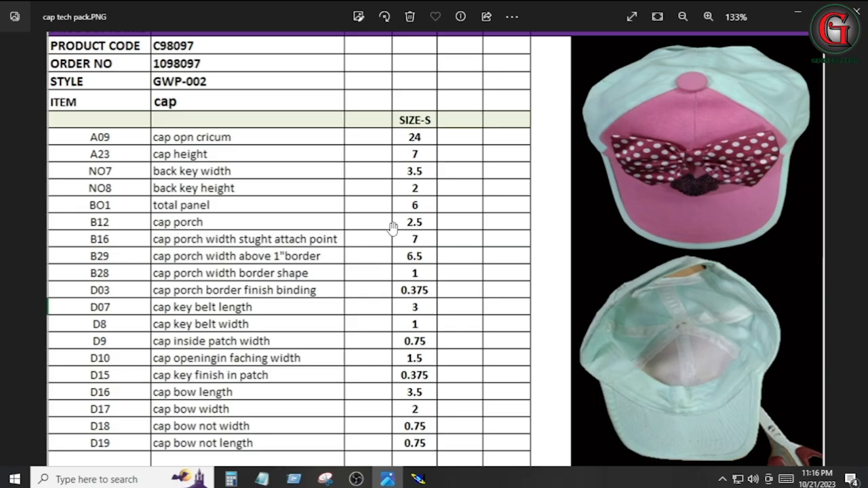
{"action": "left_click", "coordinate": [422, 479]}
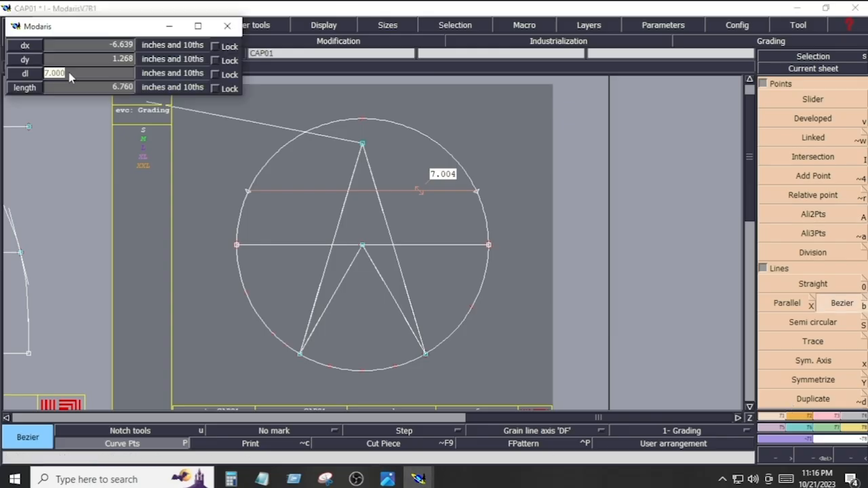
{"action": "type", "text": "2.500"}
{"action": "left_click", "coordinate": [362, 94]}
Step: Convert the two developed points on the circle into inserted points
{"action": "left_click", "coordinate": [828, 417]}
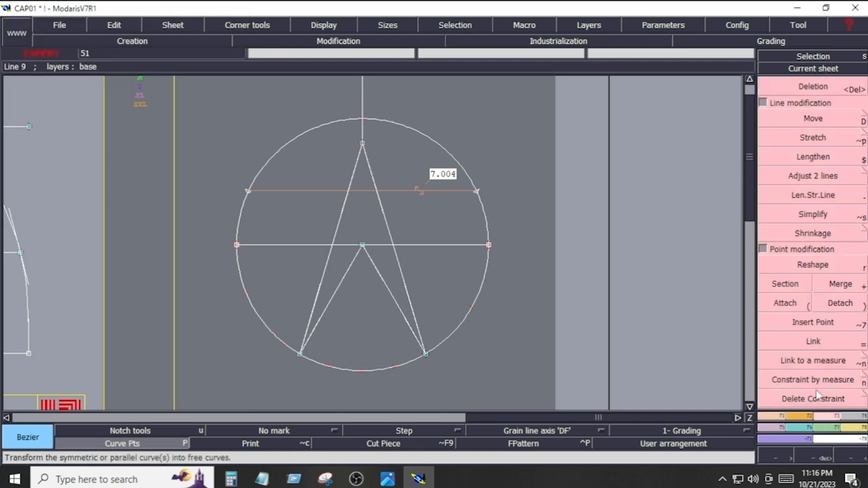
{"action": "left_click", "coordinate": [814, 323]}
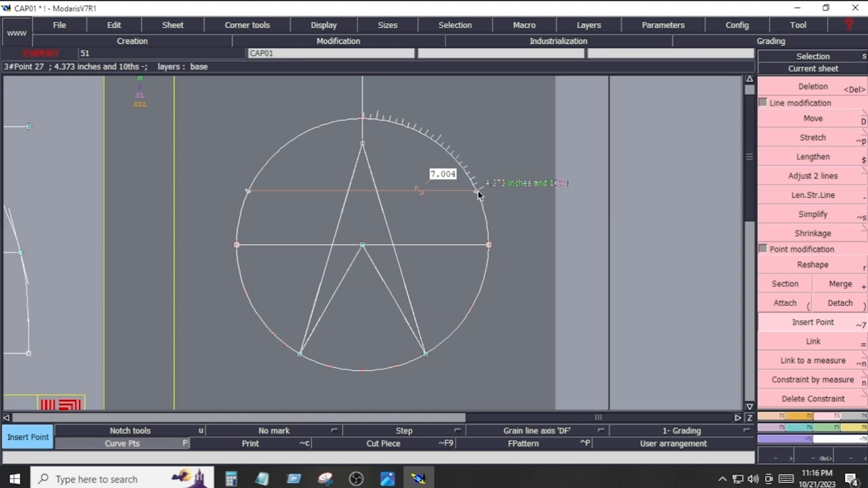
{"action": "left_click", "coordinate": [248, 189]}
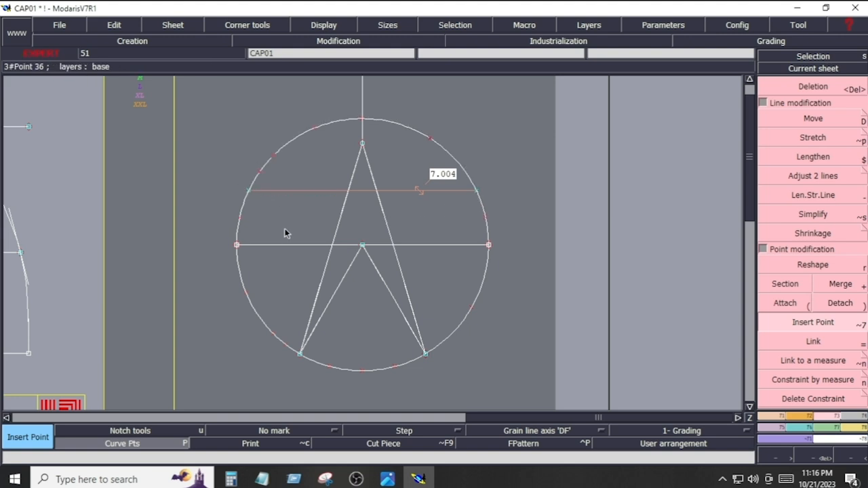
{"action": "key", "text": "Home"}
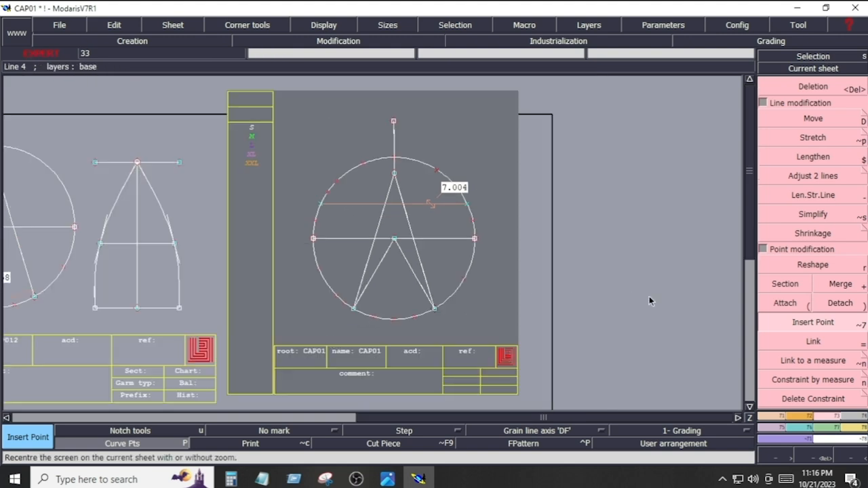
{"action": "left_click", "coordinate": [774, 418]}
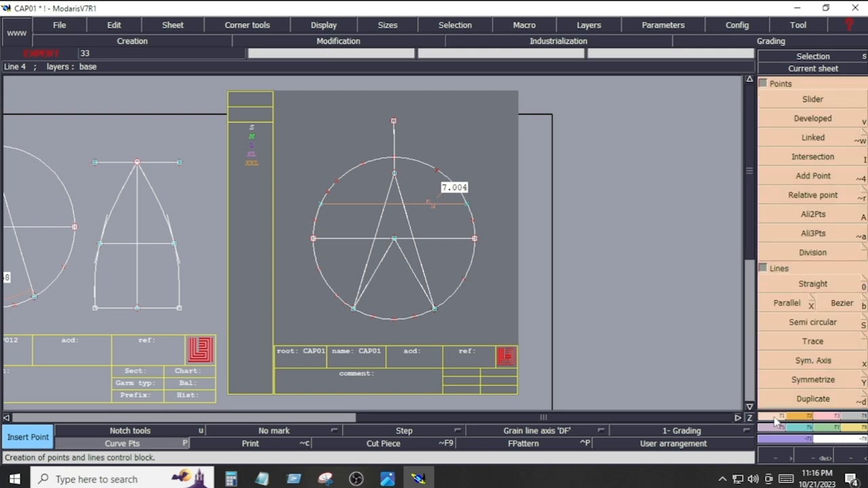
Step: Draw a Bezier curve from the circle's left inserted point through the vertical line's top end to the right inserted point
{"action": "left_click", "coordinate": [840, 303]}
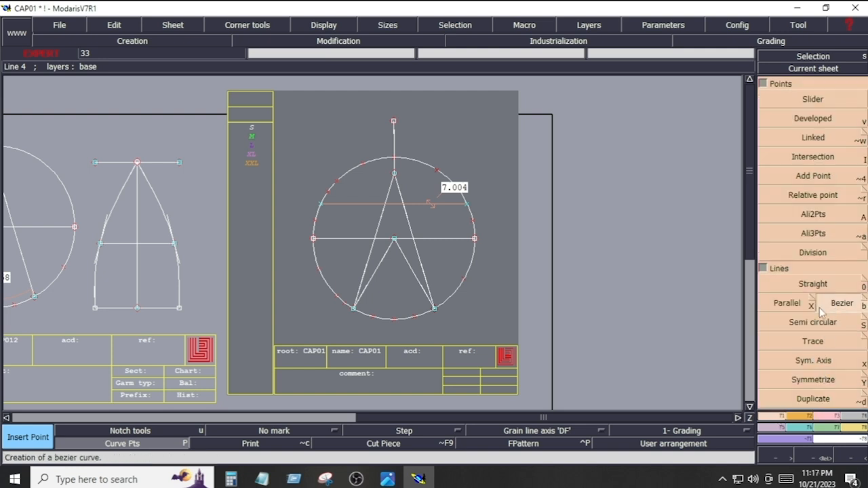
{"action": "left_click", "coordinate": [320, 205]}
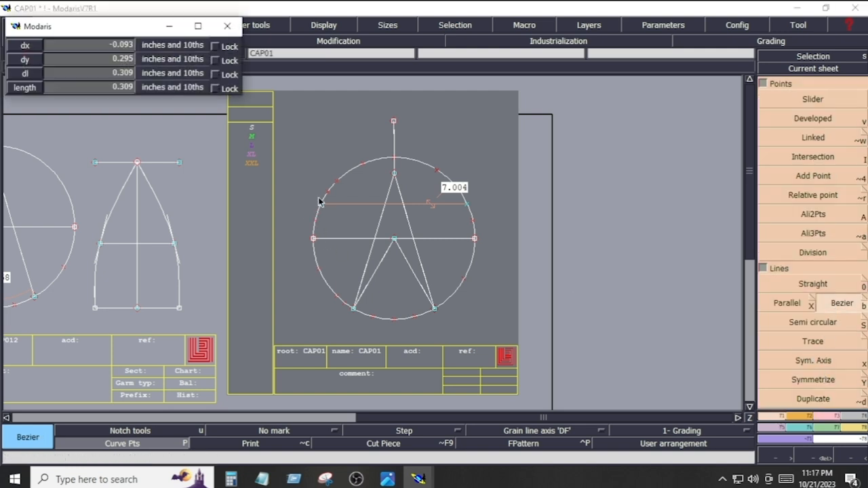
{"action": "left_click", "coordinate": [394, 122]}
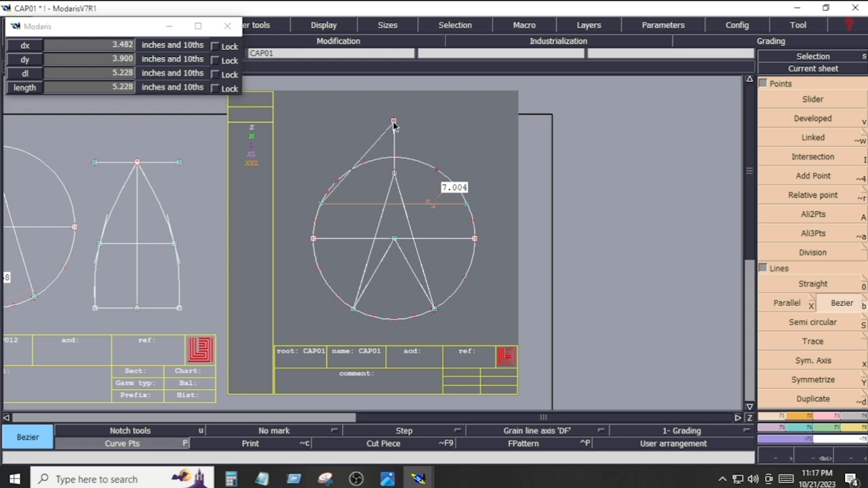
{"action": "right_click", "coordinate": [468, 206]}
Step: Reshape the Bezier curve by pulling its side tangent handles outward and upward into a rounded porch outline
{"action": "left_click", "coordinate": [837, 417]}
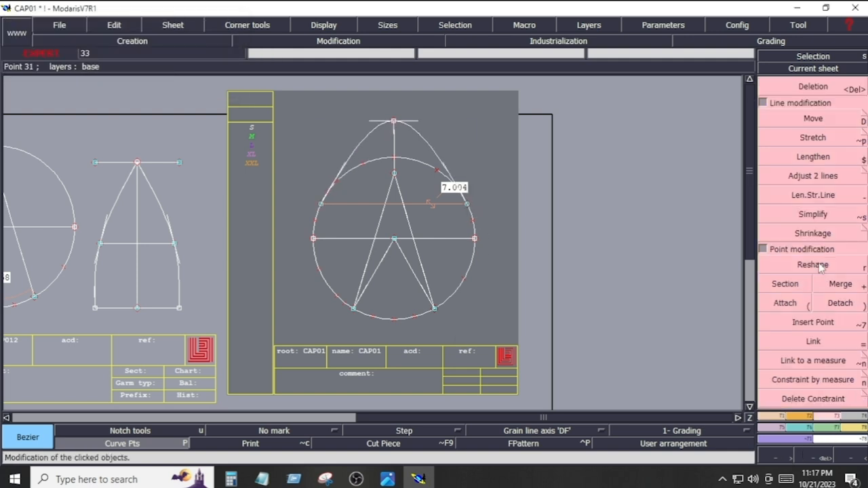
{"action": "left_click", "coordinate": [813, 266]}
{"action": "left_click_drag", "start_coordinate": [346, 164], "coordinate": [318, 132]}
{"action": "left_click_drag", "start_coordinate": [437, 168], "coordinate": [475, 126]}
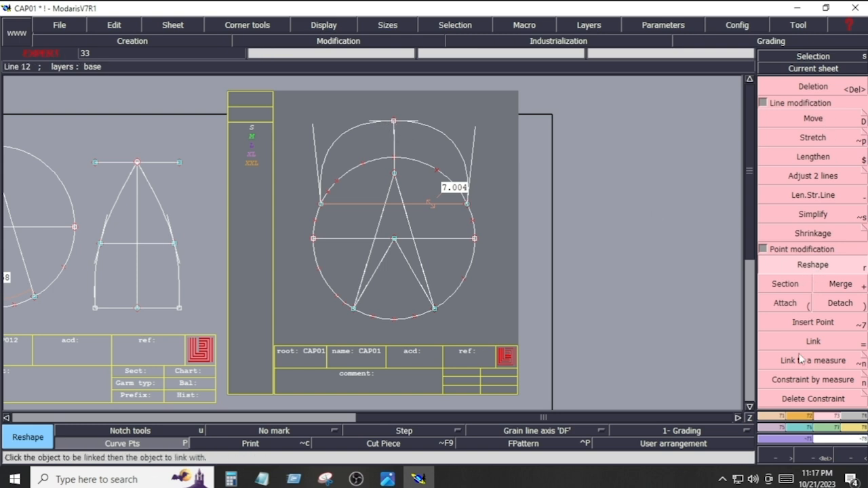
Step: Place a developed point on the vertical porch line, 1 inch below its top end, using a curve length of -1.000
{"action": "left_click", "coordinate": [785, 418]}
{"action": "left_click", "coordinate": [812, 118]}
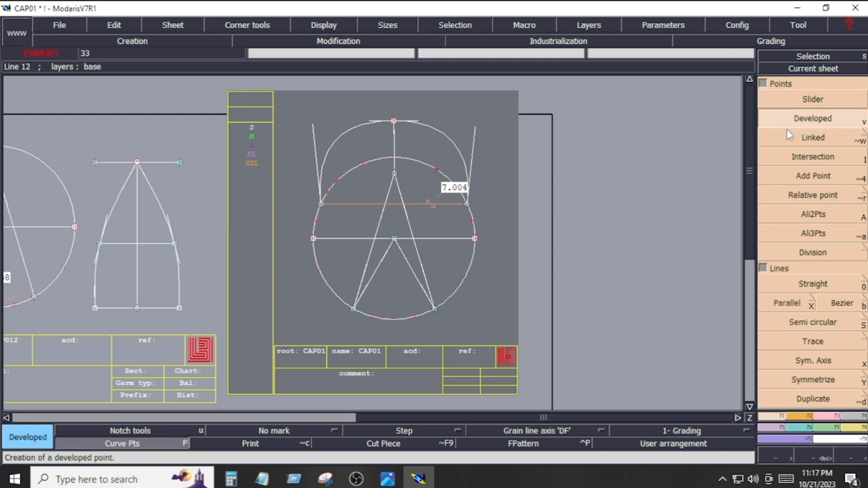
{"action": "left_click", "coordinate": [397, 145]}
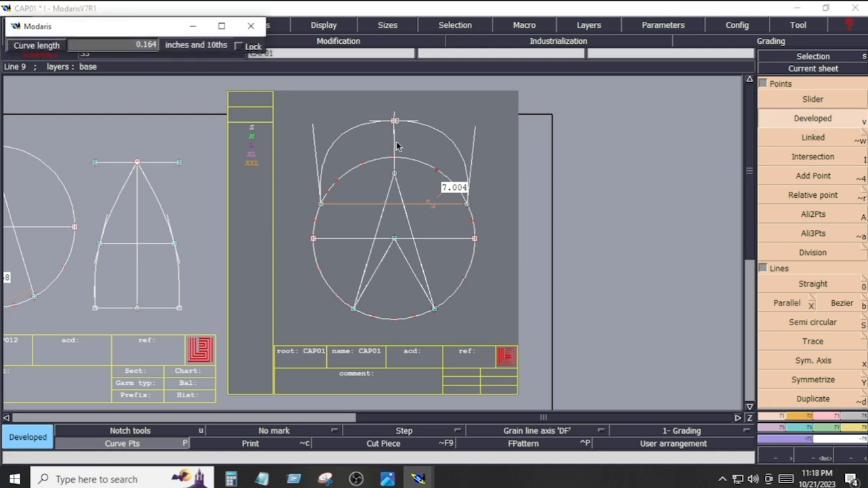
{"action": "key", "text": "Down"}
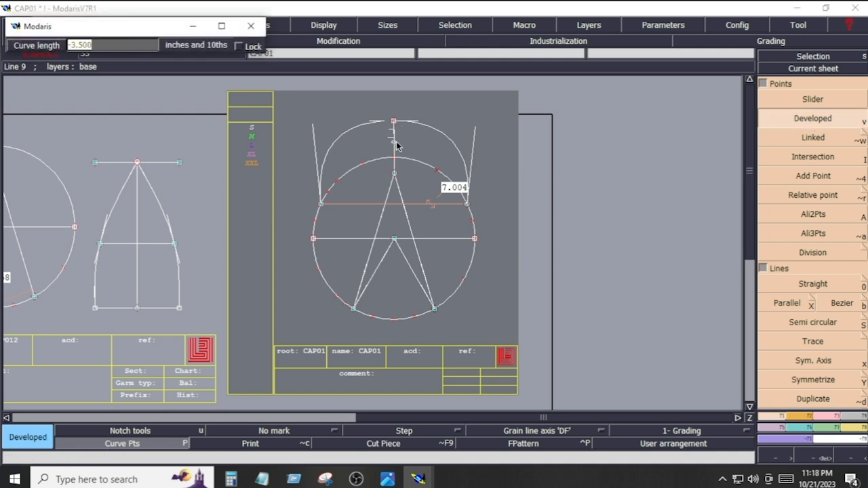
{"action": "type", "text": "1"}
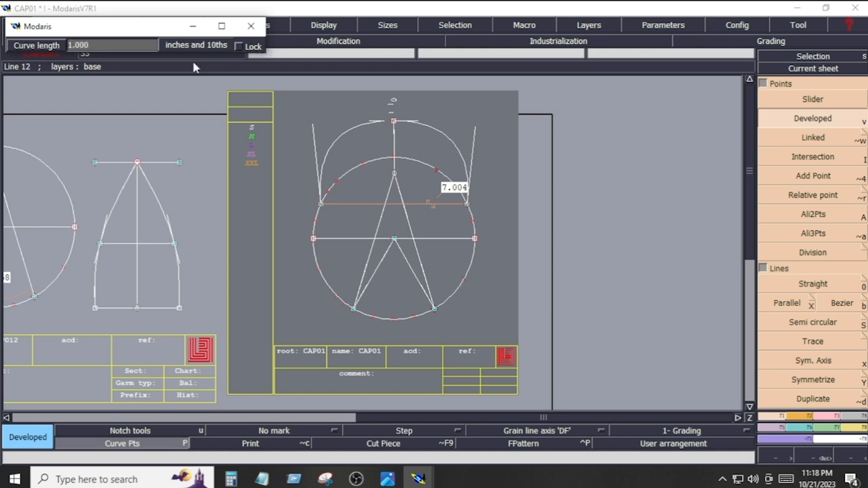
{"action": "double_click", "coordinate": [120, 49]}
{"action": "type", "text": "-"}
{"action": "left_click", "coordinate": [405, 135]}
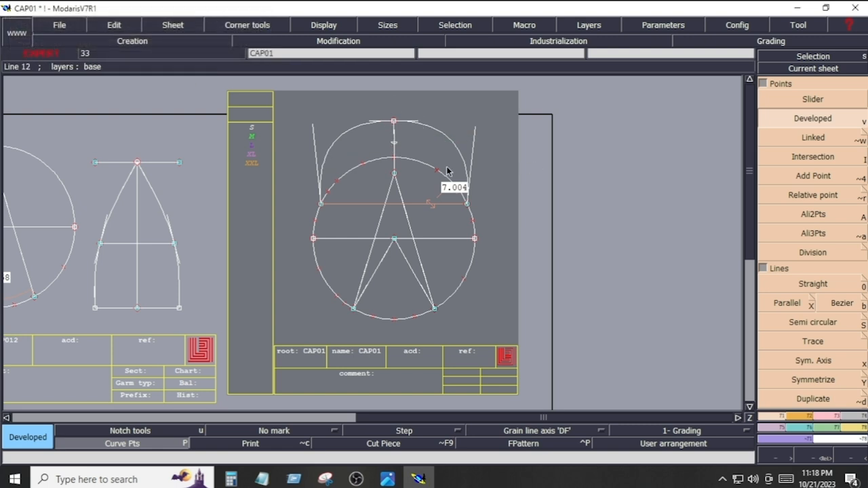
Step: Draw a horizontal 3.250-inch line to the right from the developed point on the vertical porch line
{"action": "left_click", "coordinate": [843, 305]}
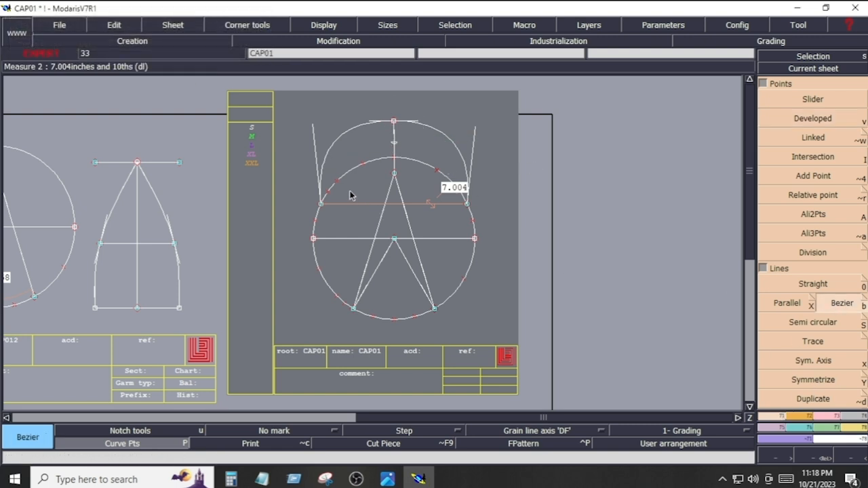
{"action": "left_click", "coordinate": [393, 146]}
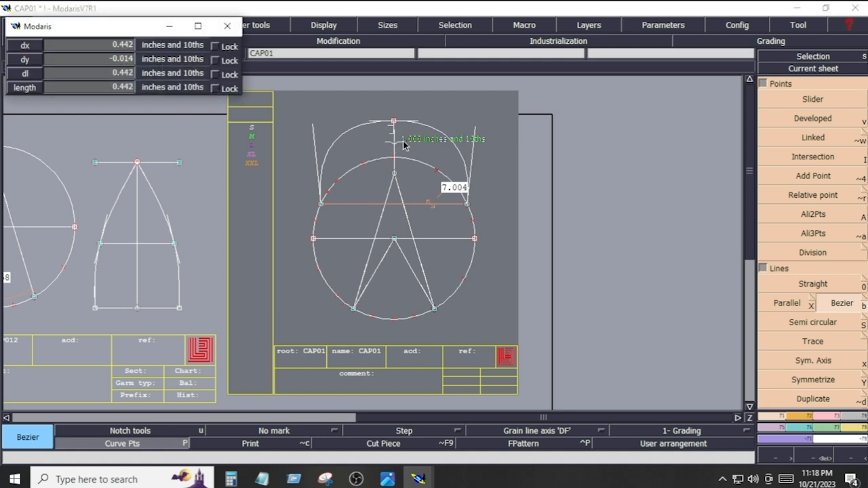
{"action": "left_click", "coordinate": [94, 76]}
{"action": "type", "text": "3"}
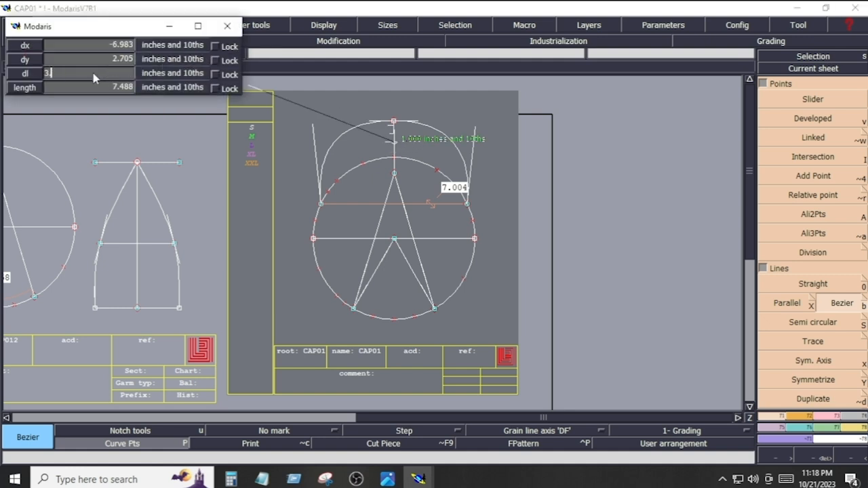
{"action": "type", "text": ".250"}
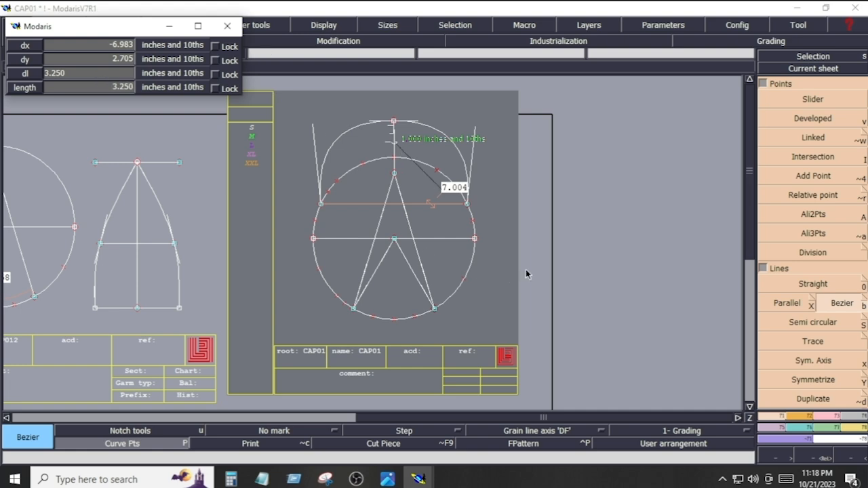
{"action": "key", "text": "Return"}
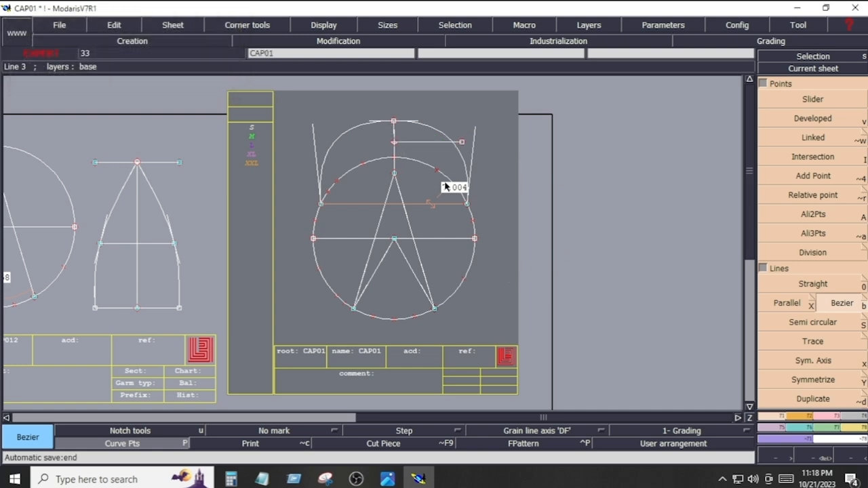
Step: Draw a matching horizontal 3.250-inch line to the left from the same developed point
{"action": "left_click", "coordinate": [393, 141]}
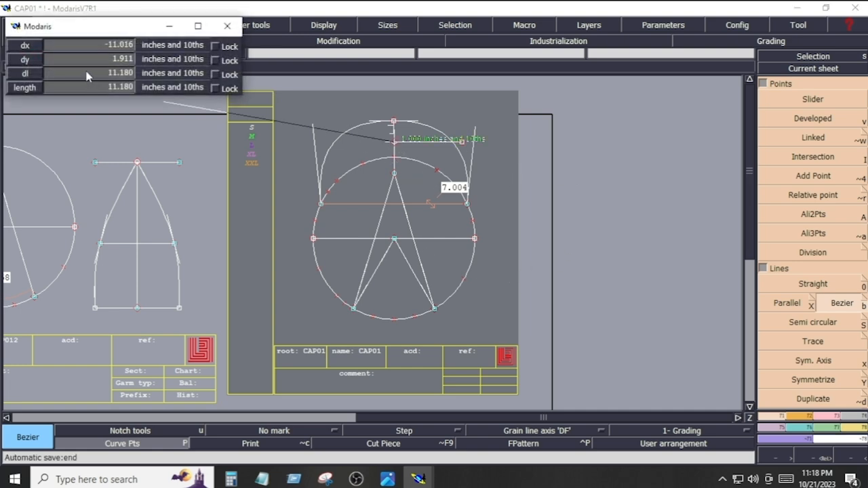
{"action": "left_click", "coordinate": [86, 74]}
{"action": "key", "text": "Return"}
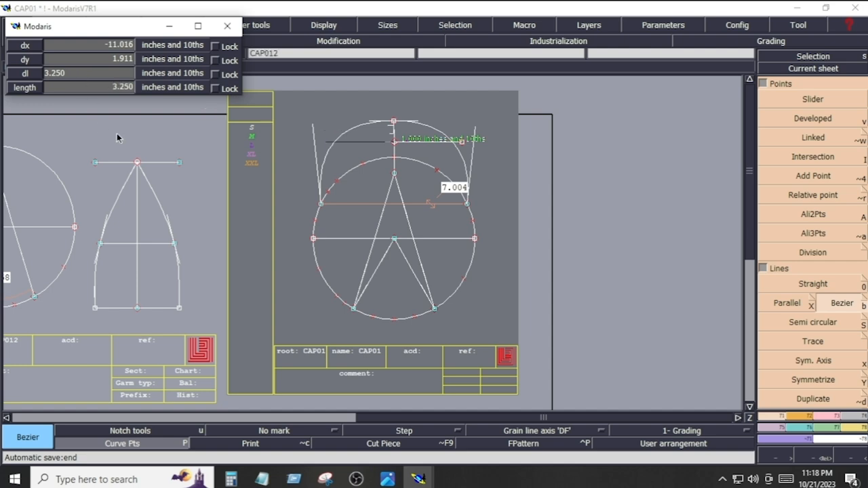
{"action": "left_click", "coordinate": [290, 143]}
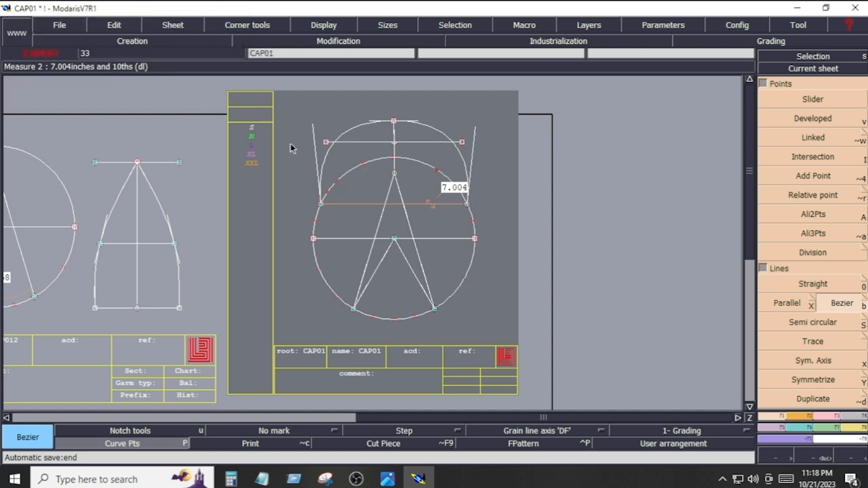
Step: Save the CAP01 model and continue past the detected anomalies
{"action": "left_click", "coordinate": [58, 25]}
{"action": "left_click", "coordinate": [68, 78]}
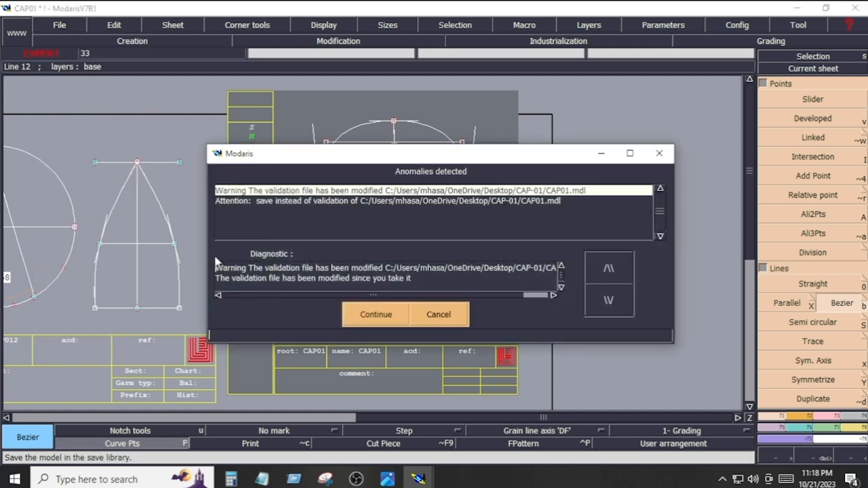
{"action": "left_click", "coordinate": [375, 319]}
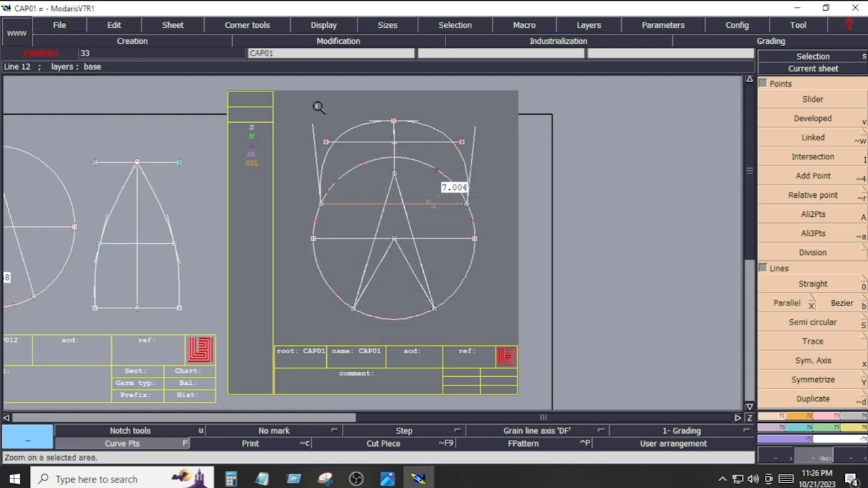
Step: Connect the circle's two inserted points to the matching ends of the horizontal lines with straight slanted side lines
{"action": "left_click_drag", "start_coordinate": [306, 103], "coordinate": [489, 215]}
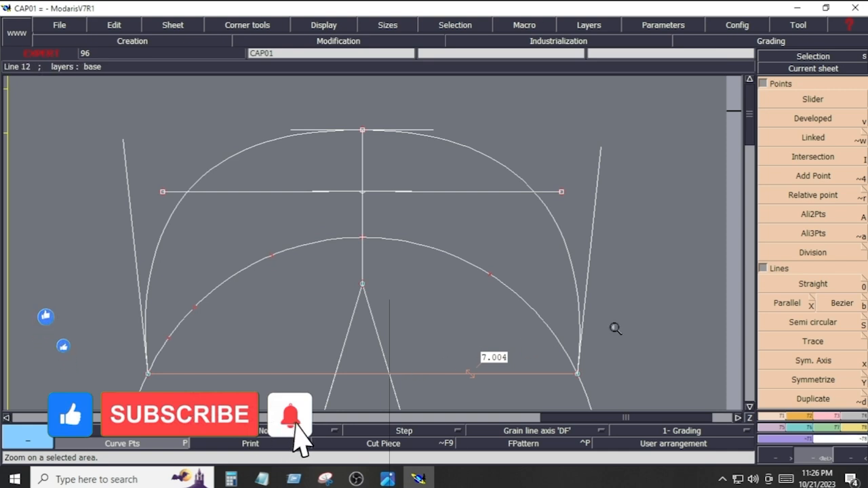
{"action": "left_click", "coordinate": [827, 254]}
{"action": "left_click", "coordinate": [844, 303]}
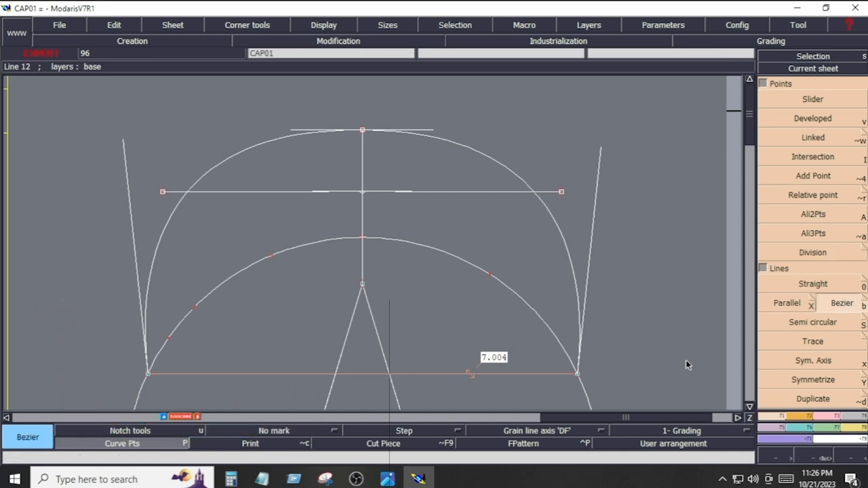
{"action": "left_click", "coordinate": [577, 374]}
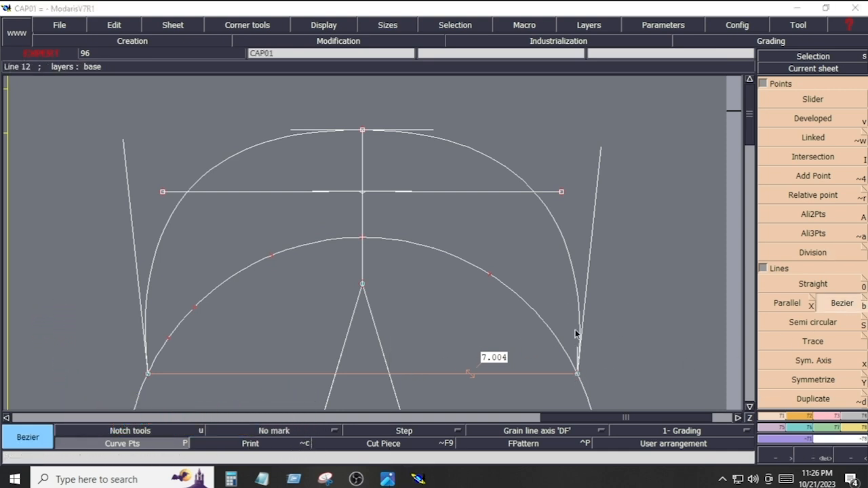
{"action": "left_click", "coordinate": [562, 194]}
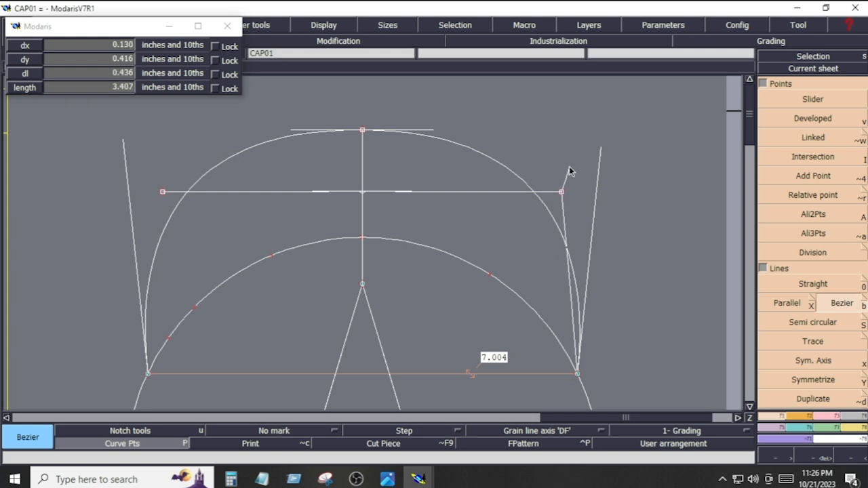
{"action": "key", "text": "ctrl+z"}
{"action": "right_click", "coordinate": [562, 191]}
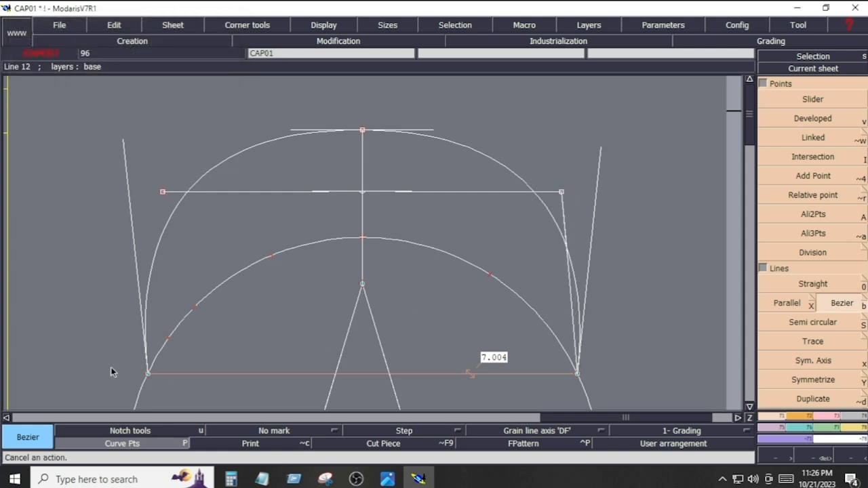
{"action": "left_click", "coordinate": [148, 374]}
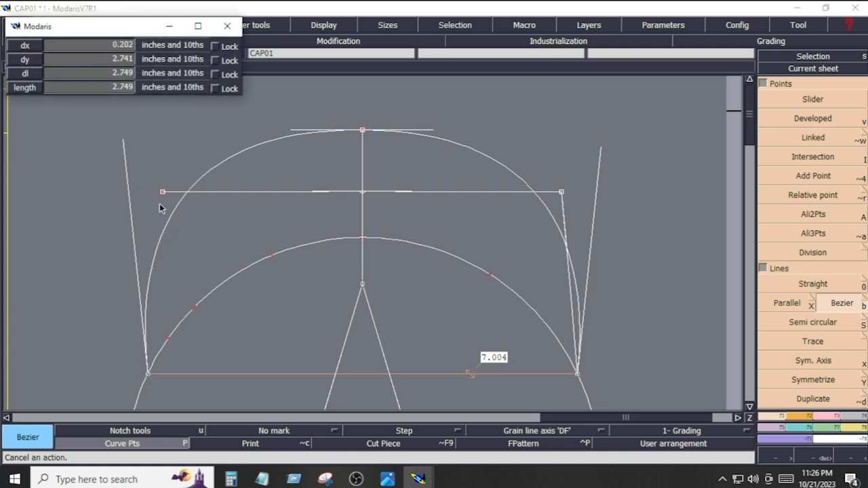
{"action": "left_click", "coordinate": [163, 192]}
{"action": "right_click", "coordinate": [163, 193]}
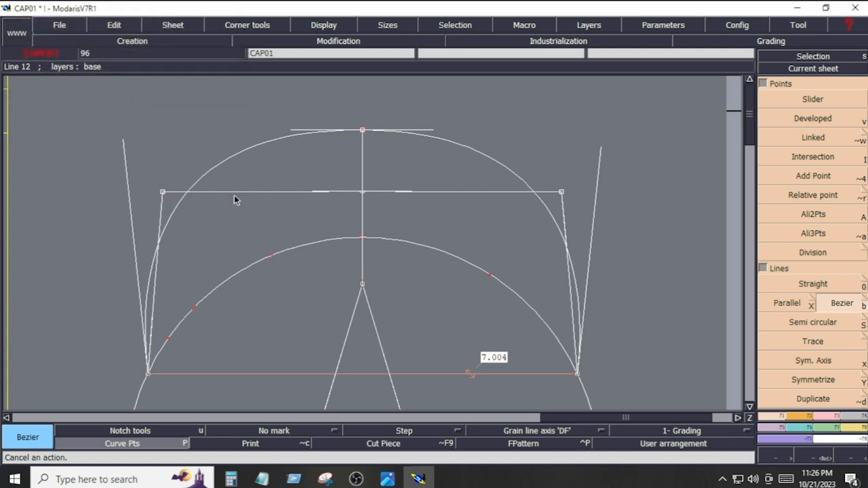
Step: Delete the rounded Bezier outline and lengthen both slanted side lines upward by about 1.1 inches
{"action": "key", "text": "Delete"}
{"action": "left_click", "coordinate": [229, 160]}
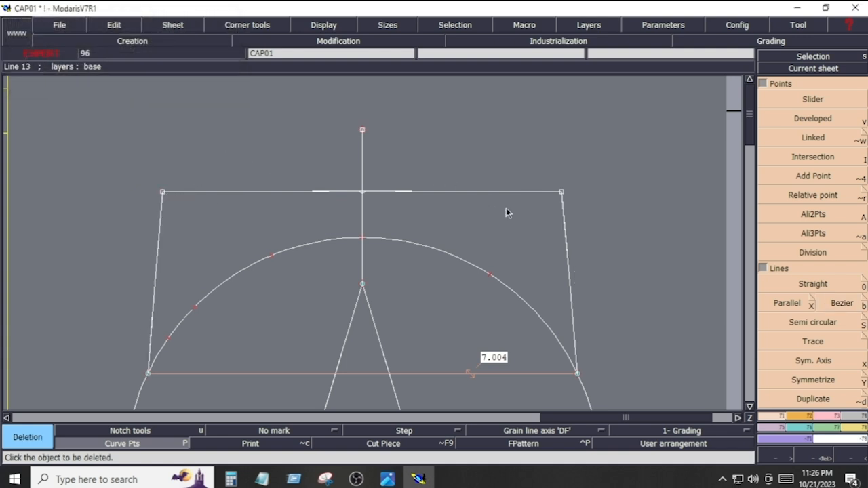
{"action": "left_click", "coordinate": [829, 418]}
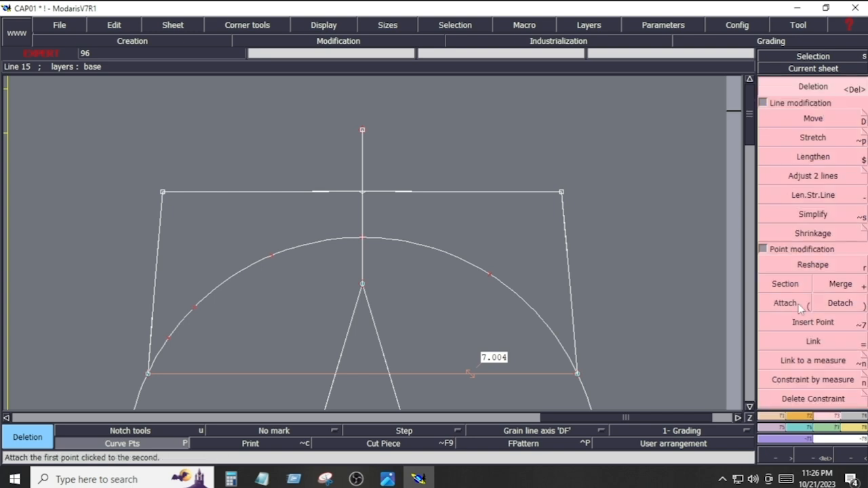
{"action": "left_click", "coordinate": [813, 194]}
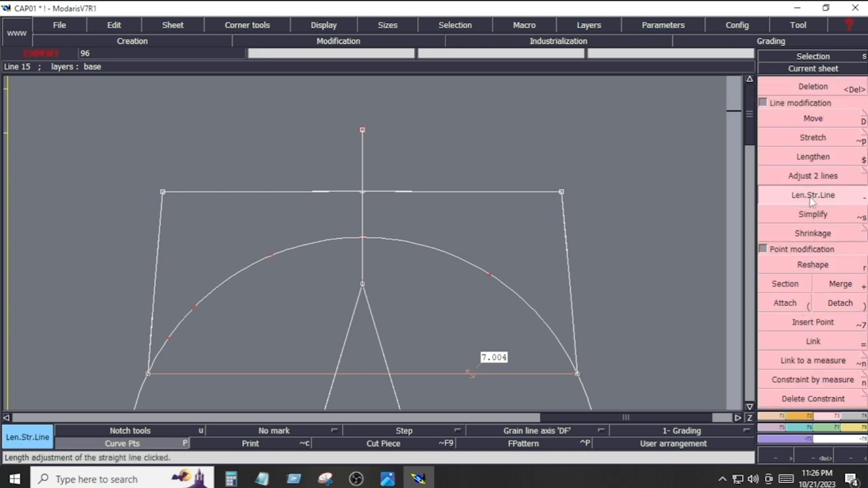
{"action": "left_click", "coordinate": [564, 200]}
{"action": "left_click", "coordinate": [568, 259]}
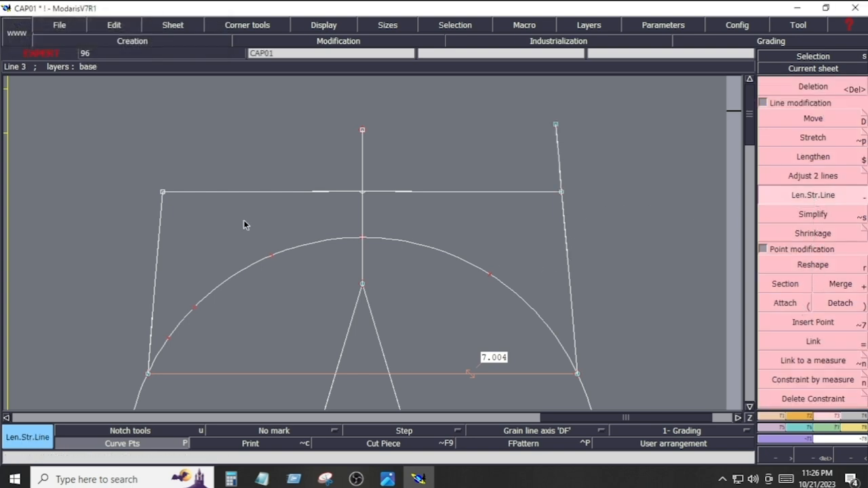
{"action": "left_click", "coordinate": [160, 219]}
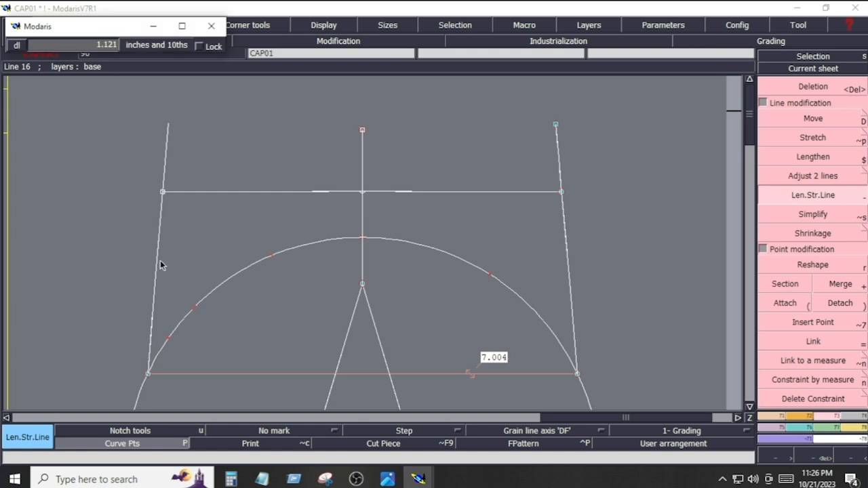
{"action": "left_click", "coordinate": [161, 265]}
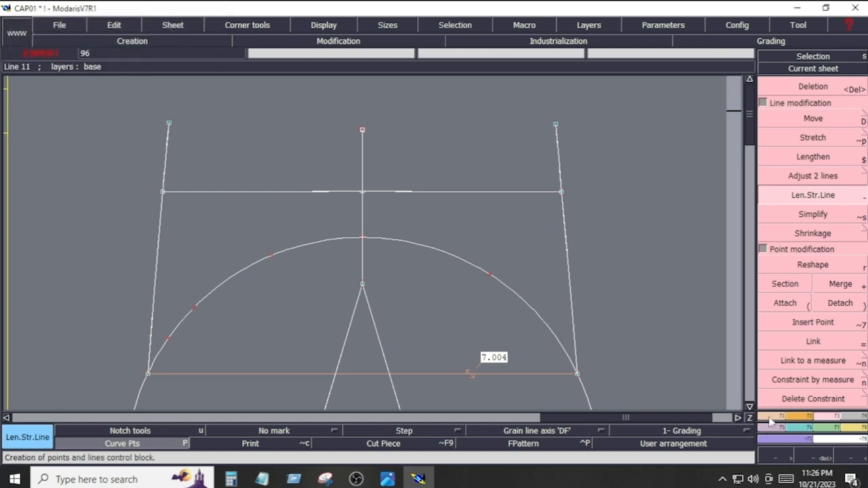
Step: Draw two horizontal Bezier lines from the centre line's upper endpoint, one out to each slanted side line
{"action": "left_click", "coordinate": [132, 41]}
{"action": "left_click", "coordinate": [841, 303]}
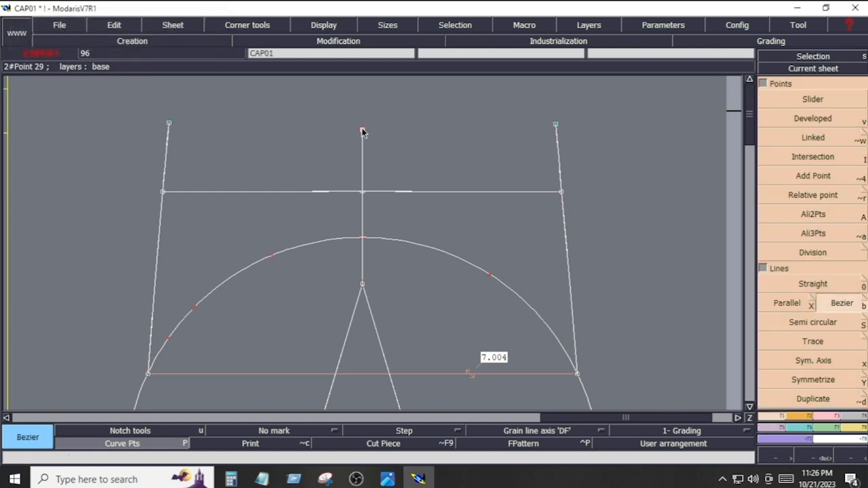
{"action": "left_click", "coordinate": [362, 129]}
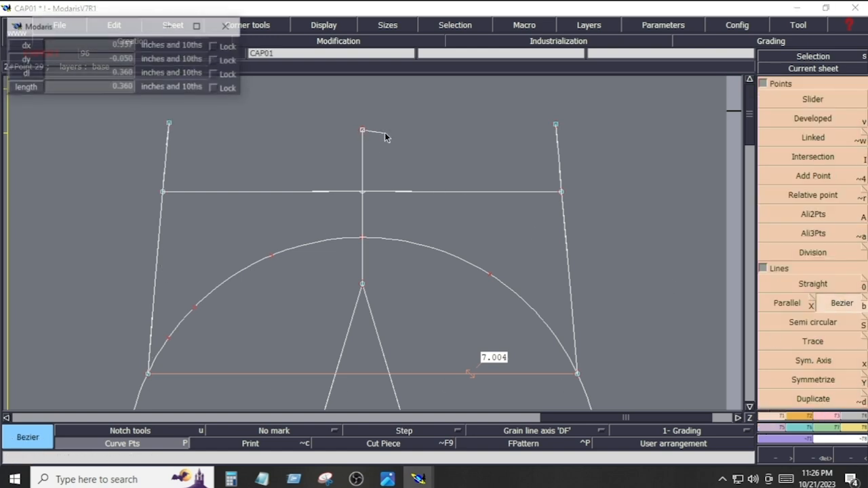
{"action": "left_click", "coordinate": [556, 143]}
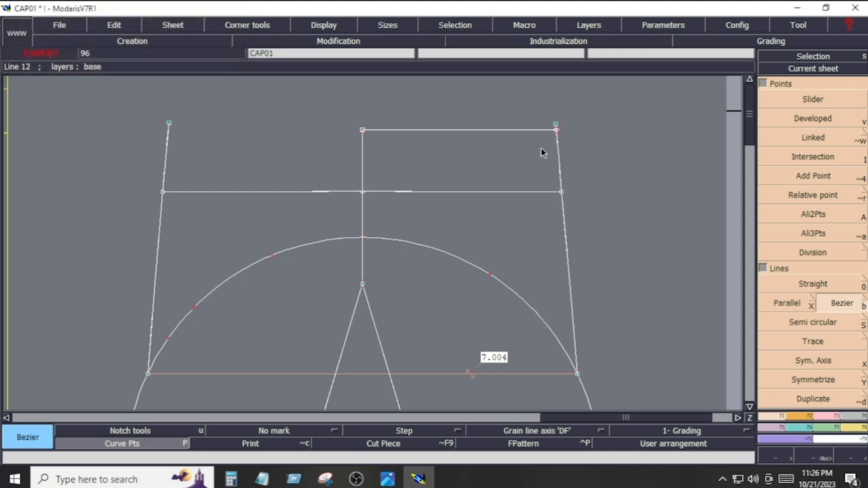
{"action": "left_click", "coordinate": [362, 131]}
{"action": "left_click", "coordinate": [169, 129]}
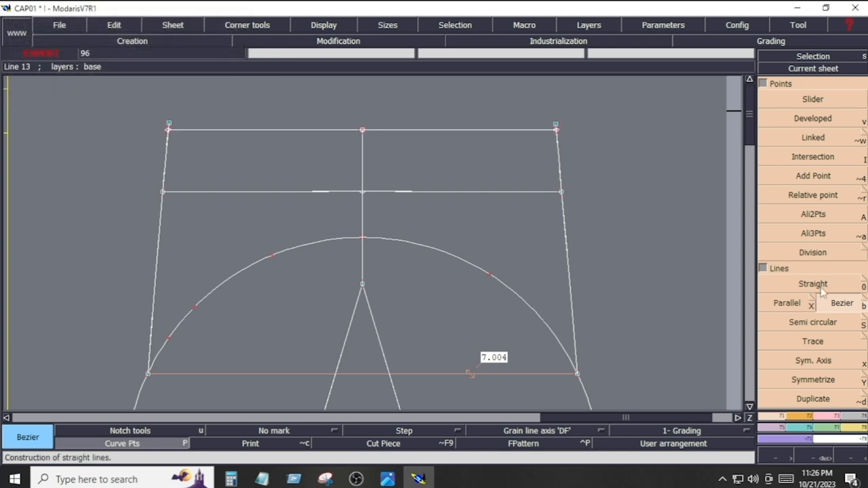
Step: Insert points where the upper horizontal lines meet the slanted side lines, and trim the overhanging ends with Adjust 2 lines
{"action": "left_click", "coordinate": [824, 419]}
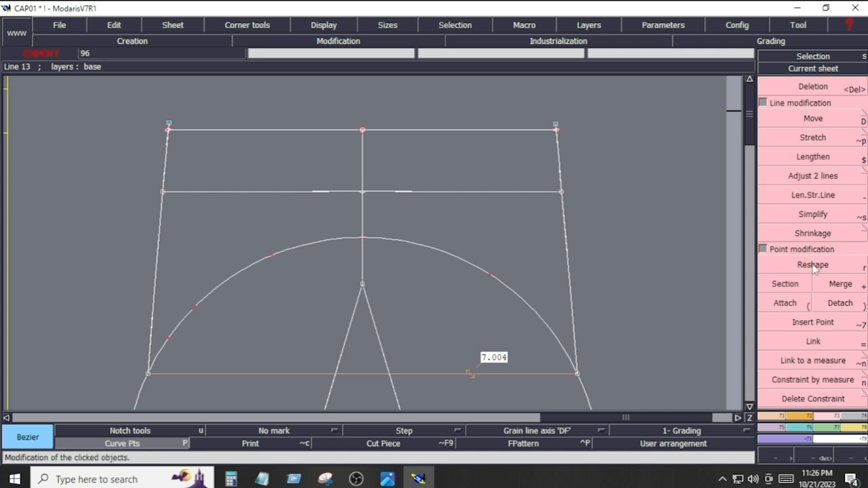
{"action": "left_click", "coordinate": [818, 324]}
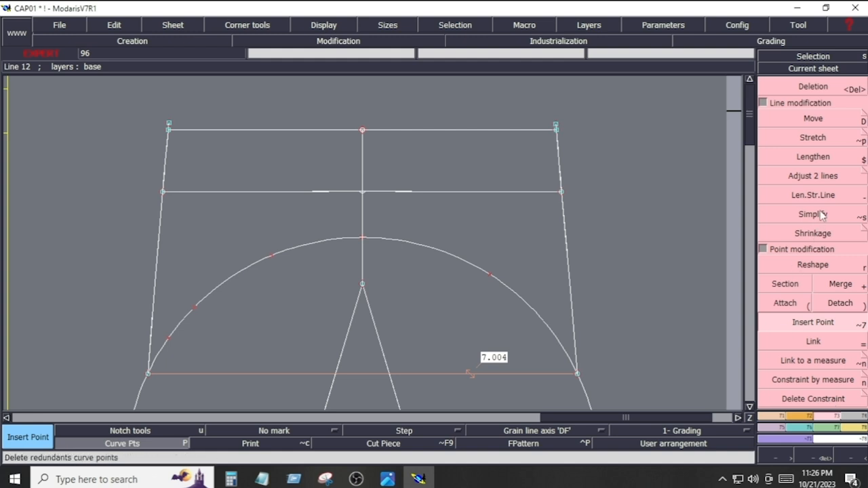
{"action": "left_click", "coordinate": [823, 178]}
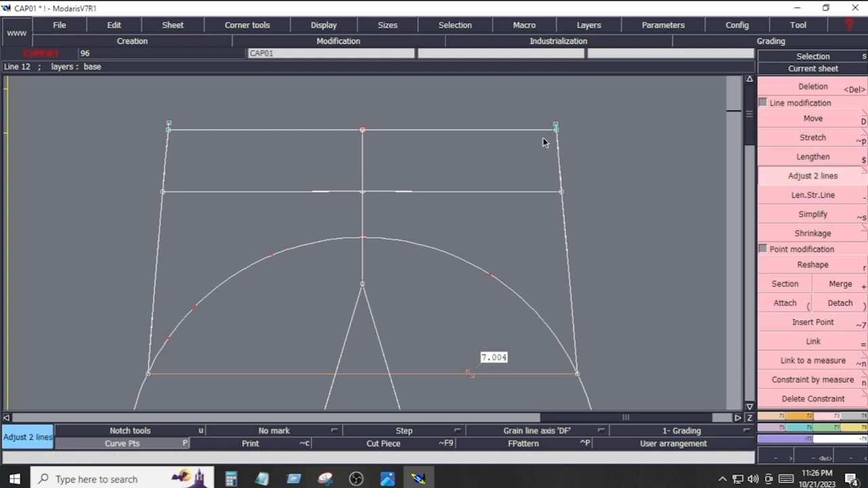
{"action": "left_click", "coordinate": [181, 131]}
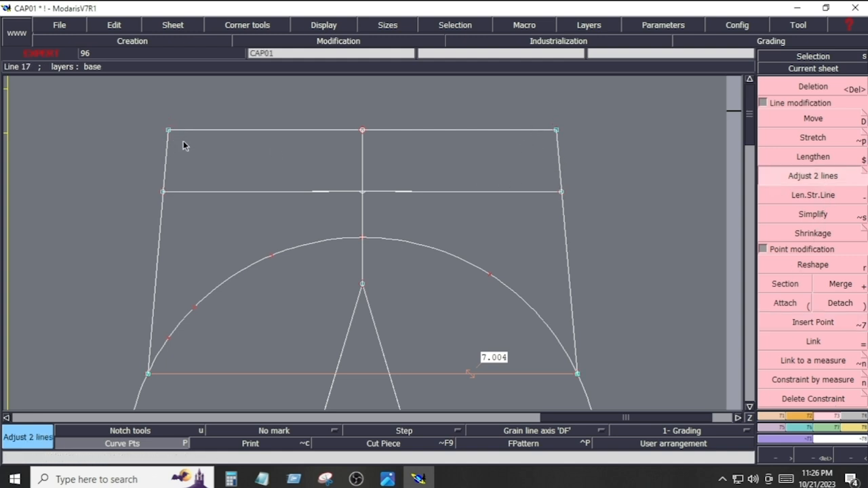
Step: Switch to the cap tech pack image in Photos to check the size S cap porch measurements
{"action": "left_click", "coordinate": [387, 480]}
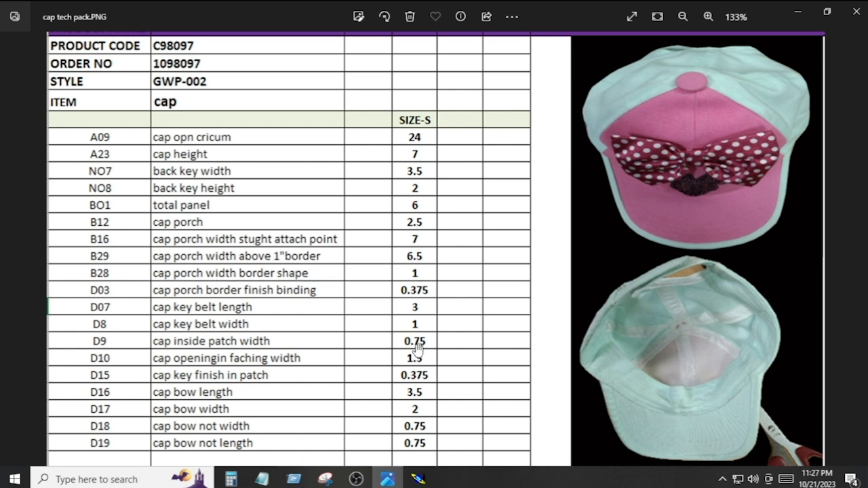
Step: Switch to Modaris and place developed points on the porch's top line, 1 inch in from each of its two corners
{"action": "left_click", "coordinate": [422, 476]}
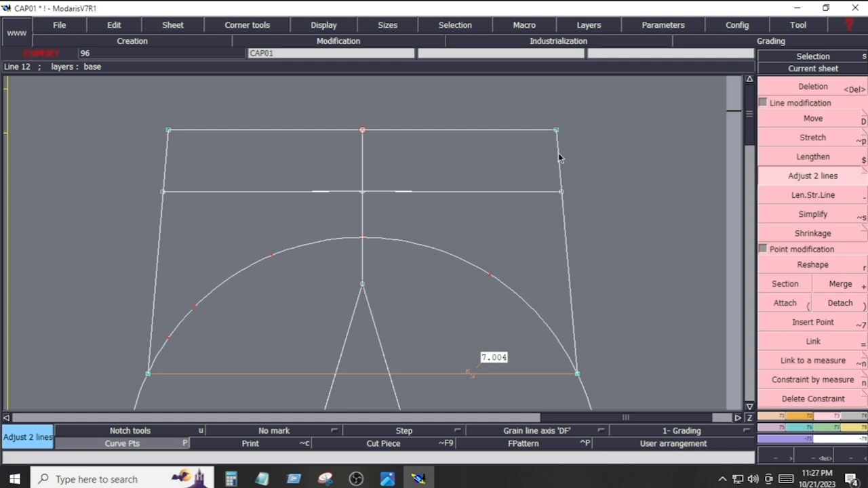
{"action": "left_click", "coordinate": [781, 416]}
{"action": "left_click", "coordinate": [804, 119]}
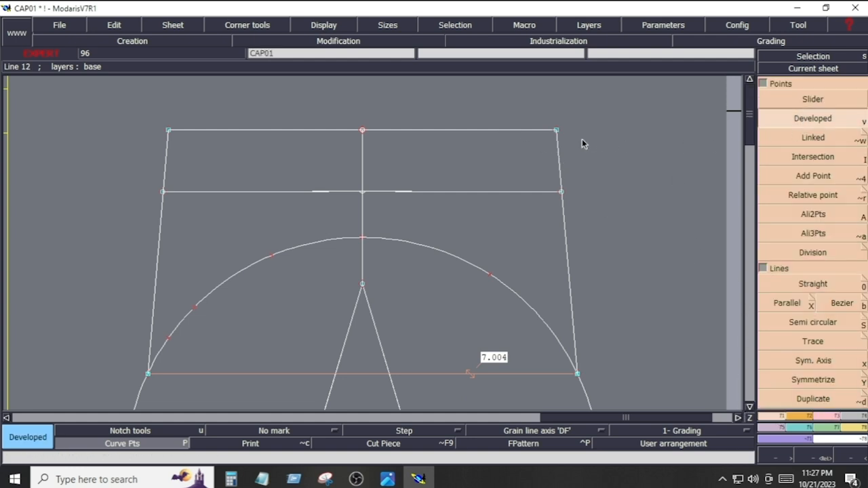
{"action": "left_click", "coordinate": [556, 131]}
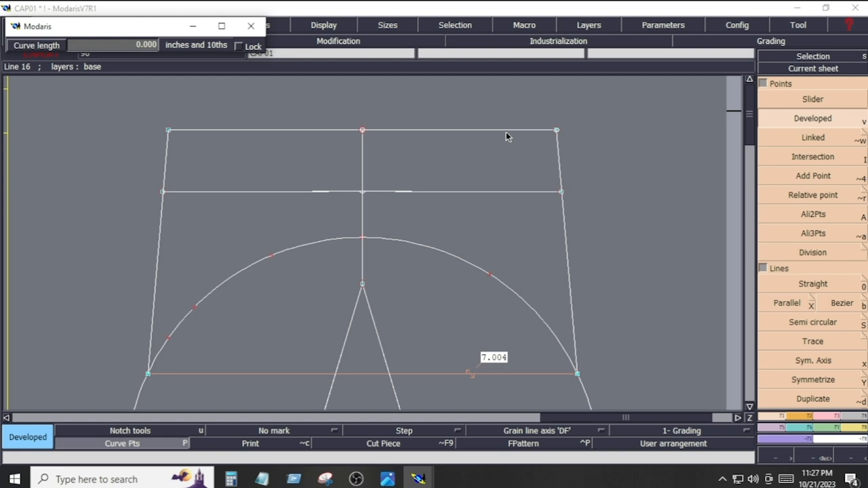
{"action": "key", "text": "Down"}
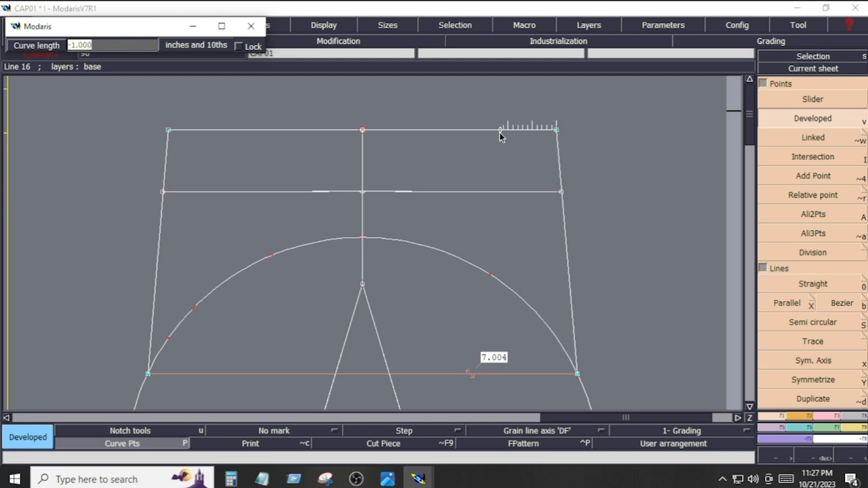
{"action": "type", "text": "-0.868"}
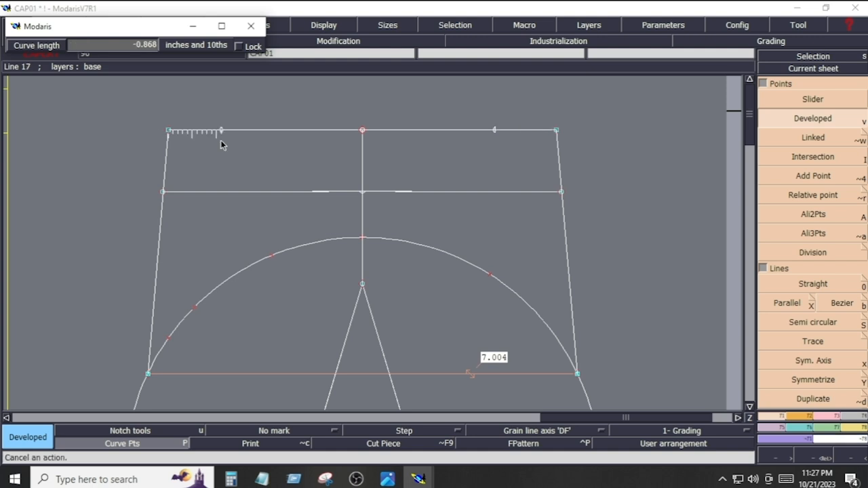
{"action": "key", "text": "Down"}
{"action": "key", "text": "Return"}
Step: Round both outer corners of the porch with tangent arcs running from the 1-inch points to the ends of the inner width line
{"action": "left_click", "coordinate": [799, 422]}
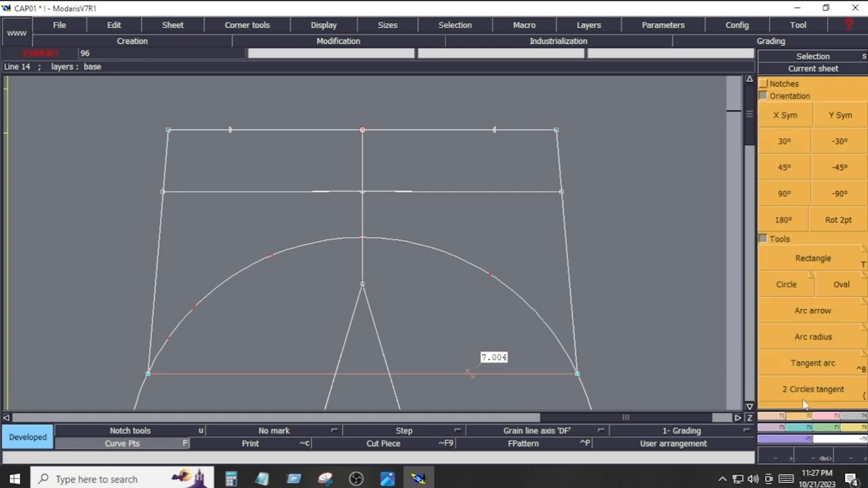
{"action": "left_click", "coordinate": [813, 366]}
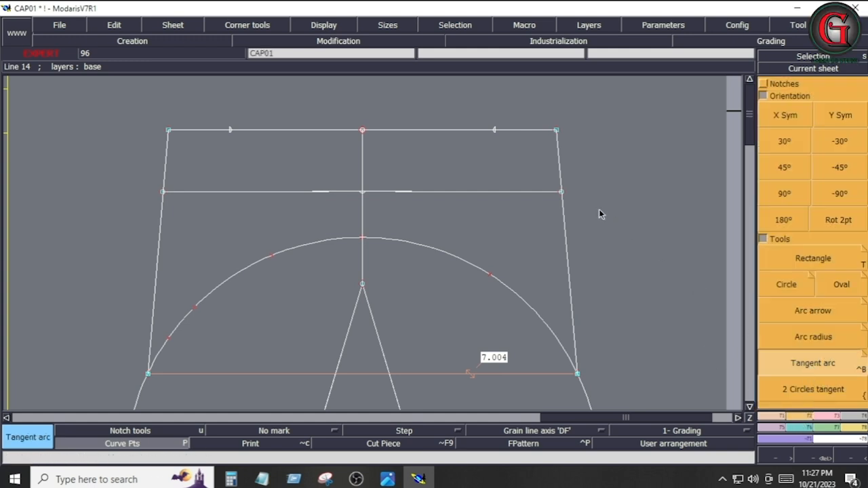
{"action": "left_click", "coordinate": [557, 130]}
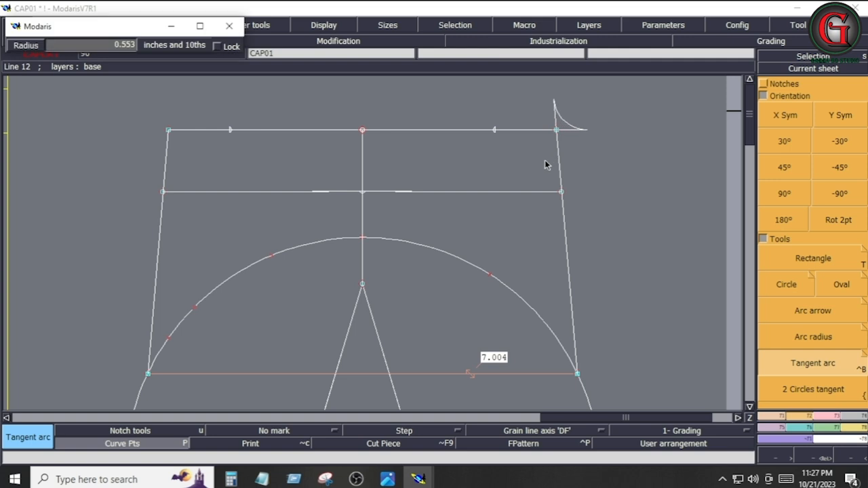
{"action": "left_click", "coordinate": [511, 192]}
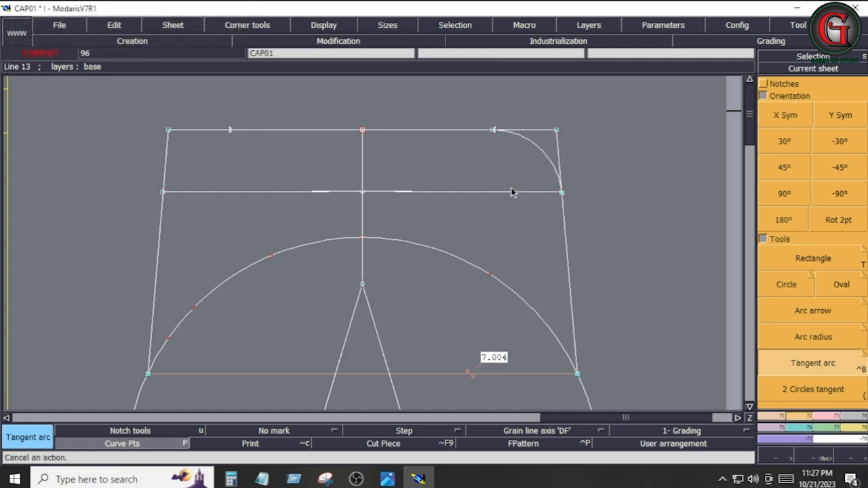
{"action": "left_click", "coordinate": [171, 140]}
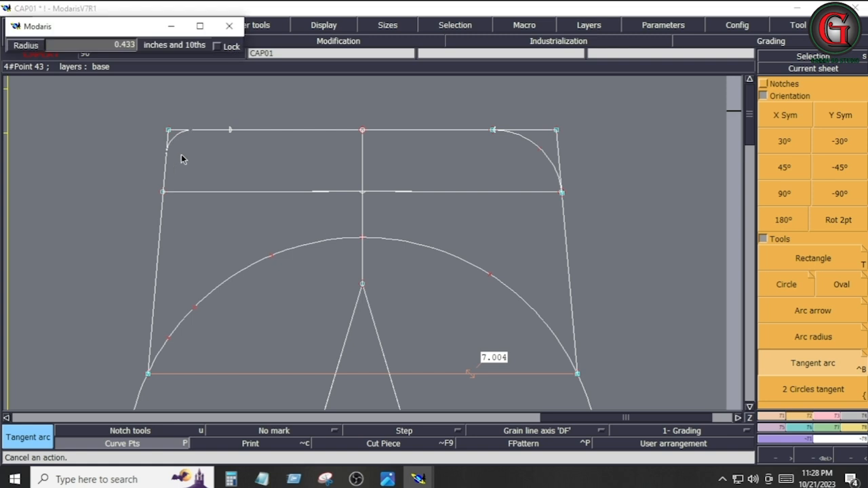
{"action": "left_click", "coordinate": [221, 190]}
Step: Trim the porch's top and side lines back to the two corner arcs, removing the leftover square corners
{"action": "key", "text": "F3"}
{"action": "left_click", "coordinate": [801, 180]}
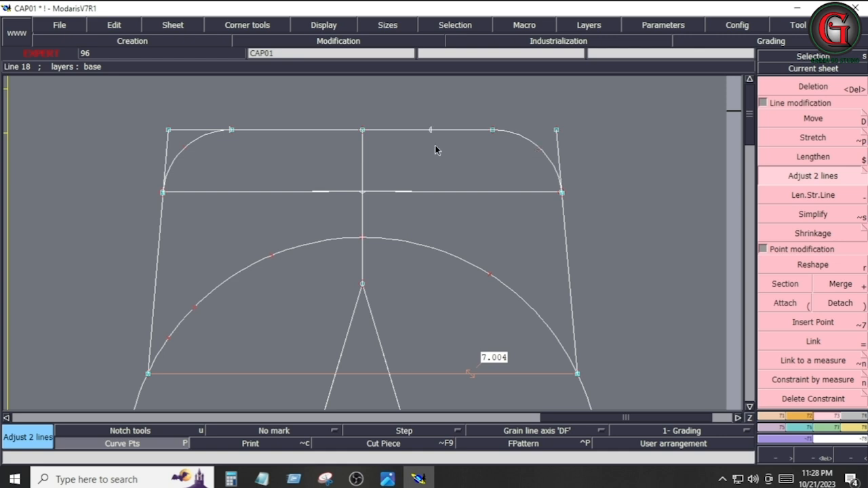
{"action": "left_click", "coordinate": [209, 140]}
{"action": "left_click", "coordinate": [181, 191]}
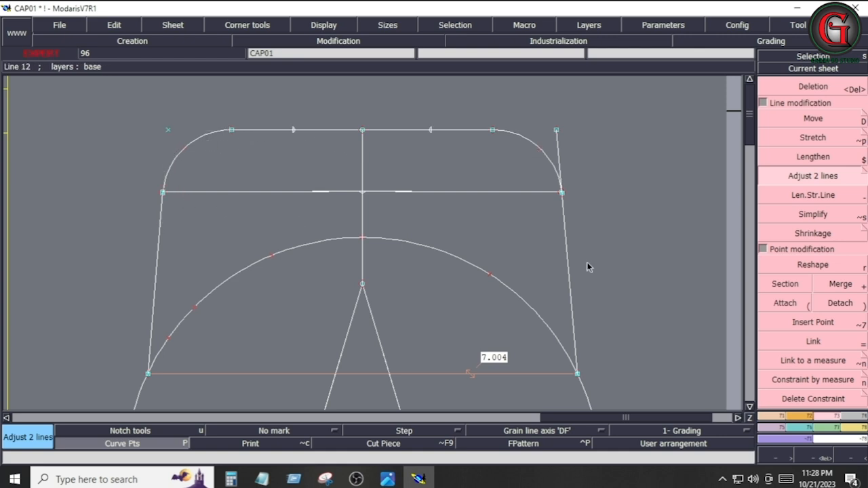
{"action": "left_click", "coordinate": [523, 192]}
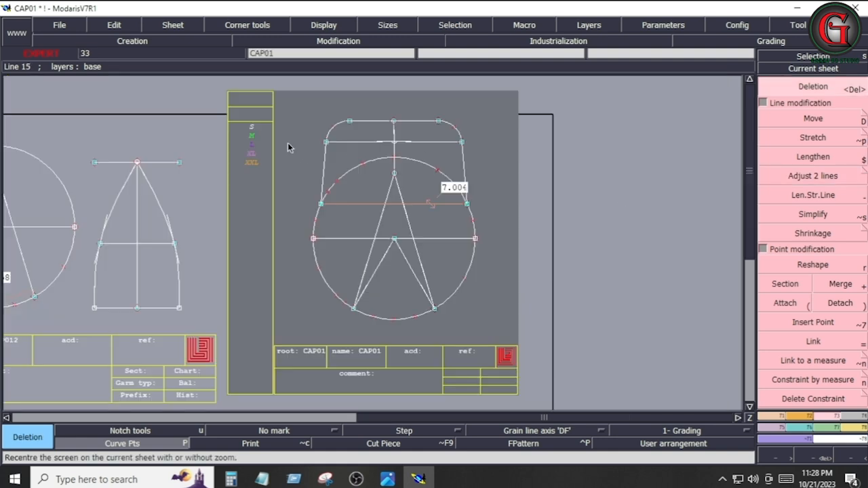
Step: Check the cap photos in the tech pack, and attach the overlapping points along the porch's top line
{"action": "left_click", "coordinate": [387, 479]}
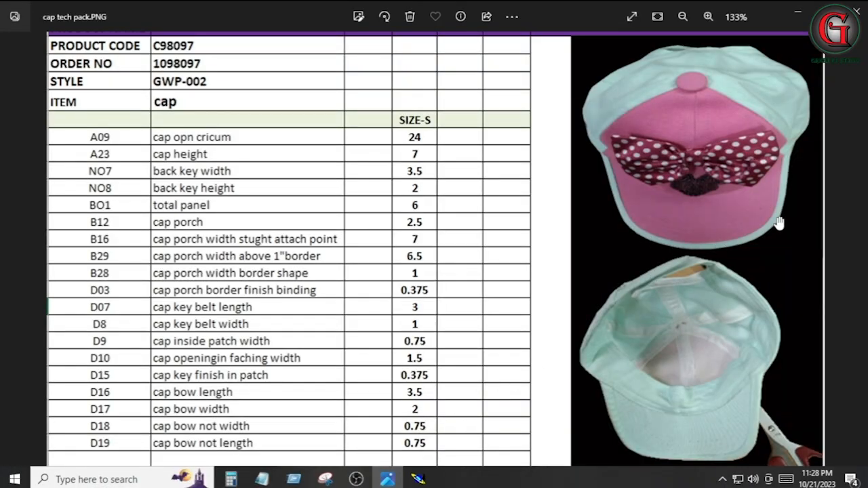
{"action": "left_click", "coordinate": [418, 479]}
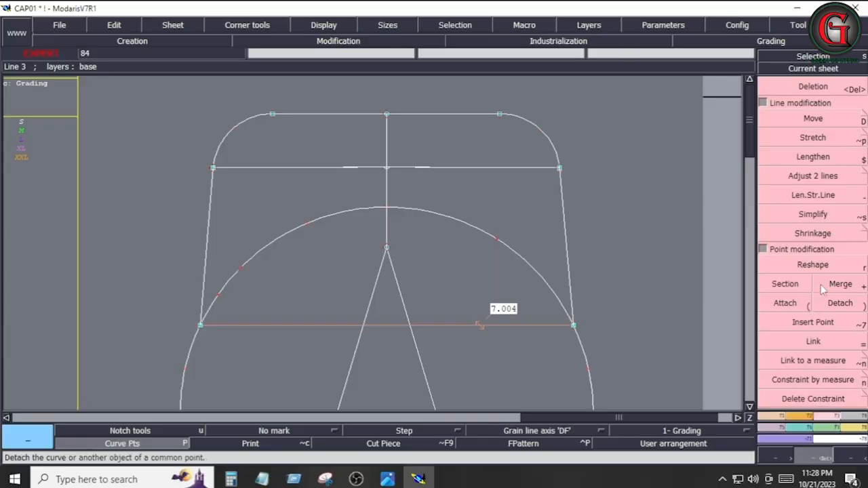
{"action": "left_click", "coordinate": [813, 265]}
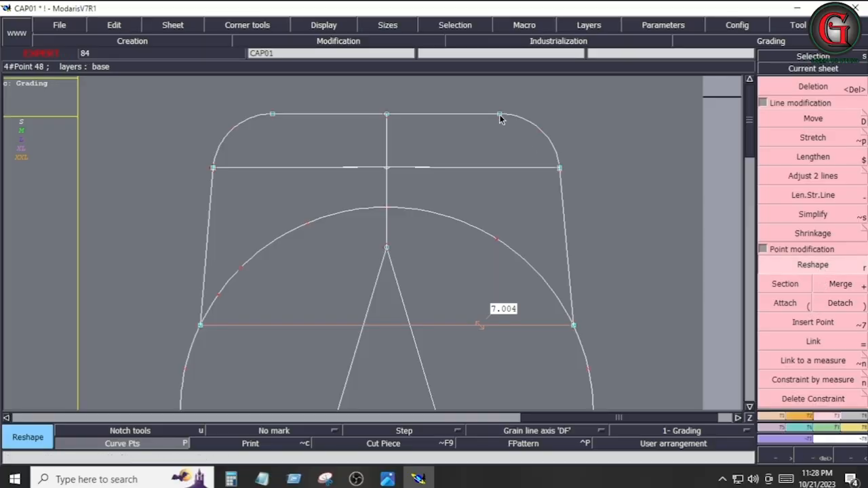
{"action": "key", "text": "parenleft"}
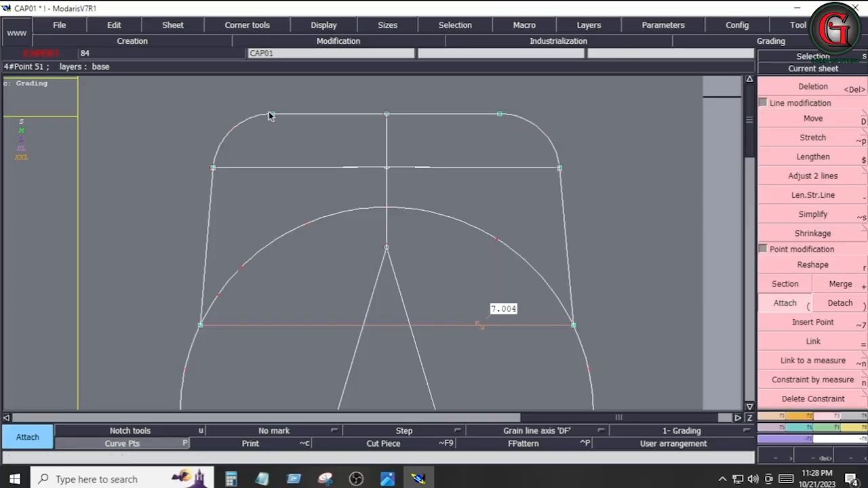
{"action": "key", "text": "r"}
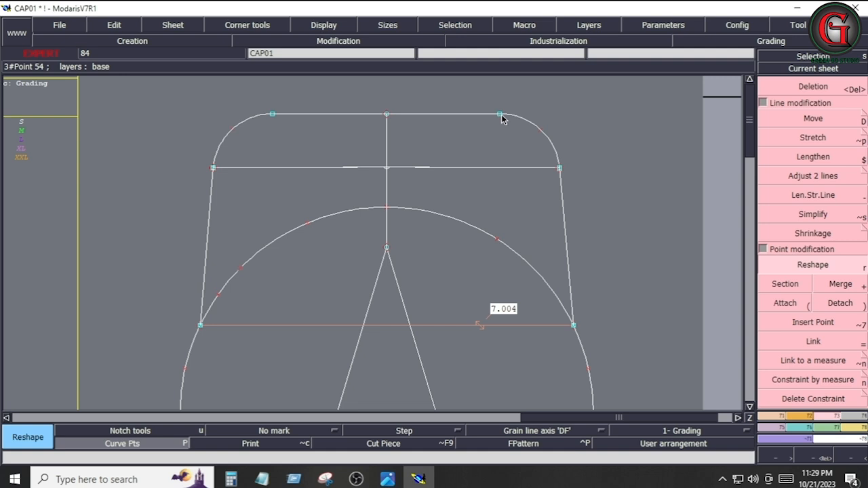
Step: Reshape the junction of the top line and the right corner arc with a dy of -0.125 inches
{"action": "left_click", "coordinate": [502, 116]}
{"action": "key", "text": "Down"}
{"action": "key", "text": "Down"}
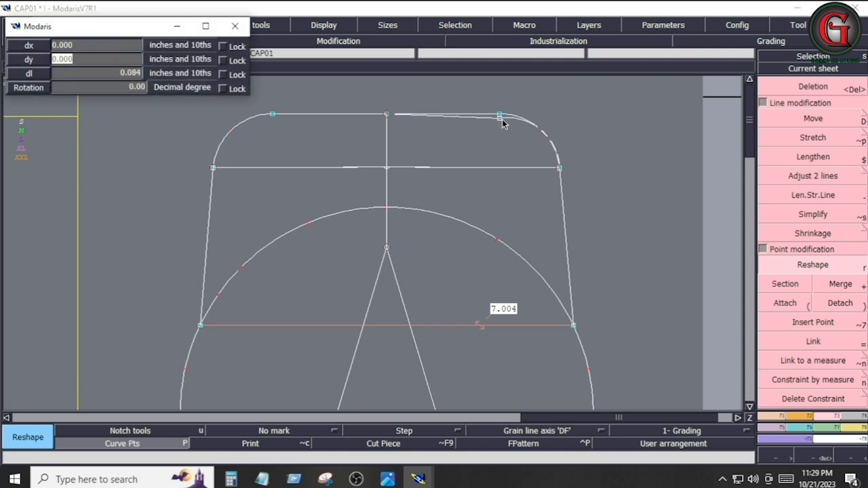
{"action": "type", "text": "-.125"}
{"action": "key", "text": "Return"}
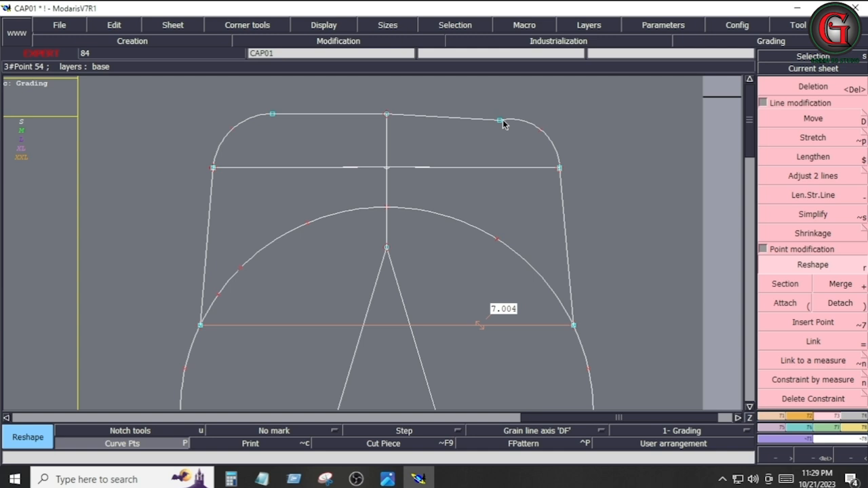
Step: Delete the right half of the porch's inner width line and attach the right corner arc's lower end to the side line
{"action": "key", "text": "Delete"}
{"action": "left_click", "coordinate": [479, 167]}
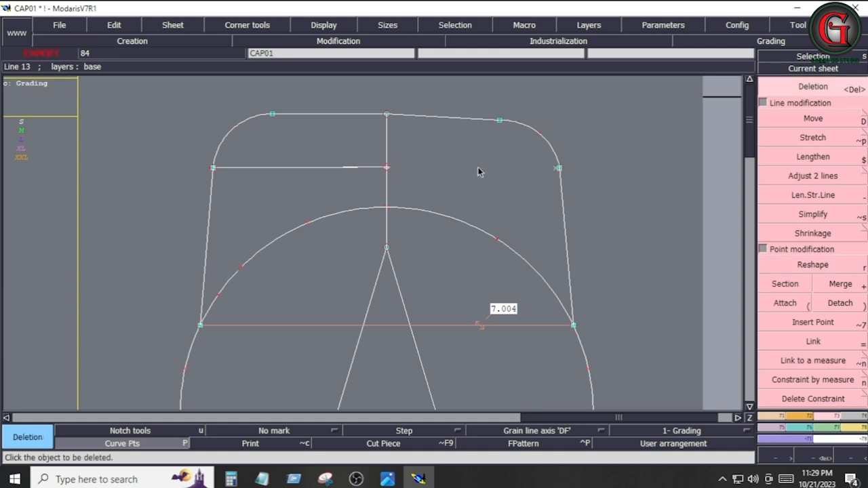
{"action": "left_click", "coordinate": [784, 303]}
{"action": "left_click", "coordinate": [560, 170]}
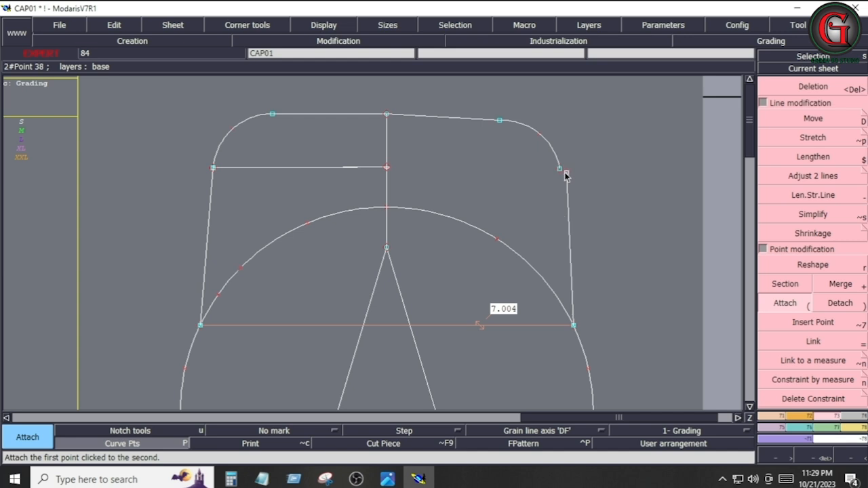
{"action": "key", "text": "r"}
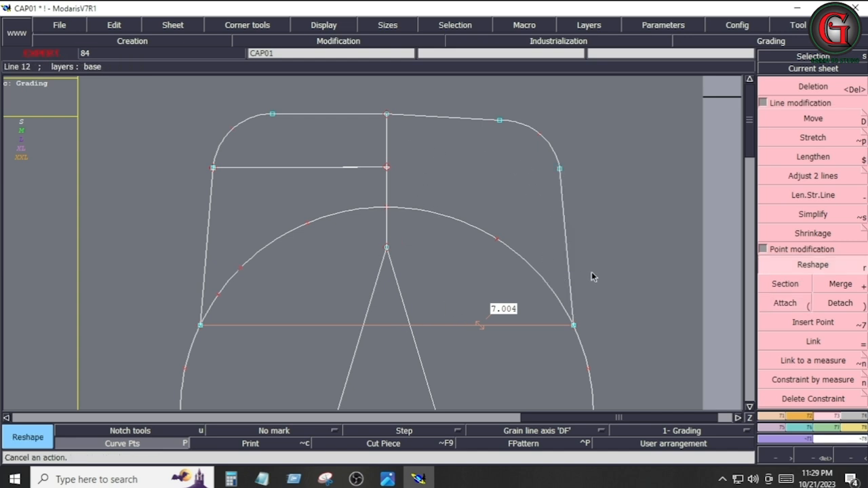
Step: Replace the porch's straight right side line with a Bezier curve from the corner arc's end to the attach point on the circle
{"action": "key", "text": "Delete"}
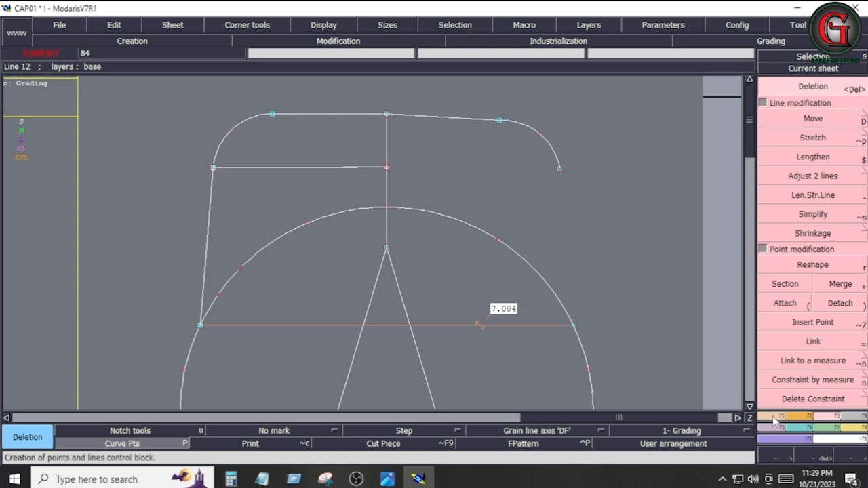
{"action": "left_click", "coordinate": [775, 415]}
{"action": "left_click", "coordinate": [835, 305]}
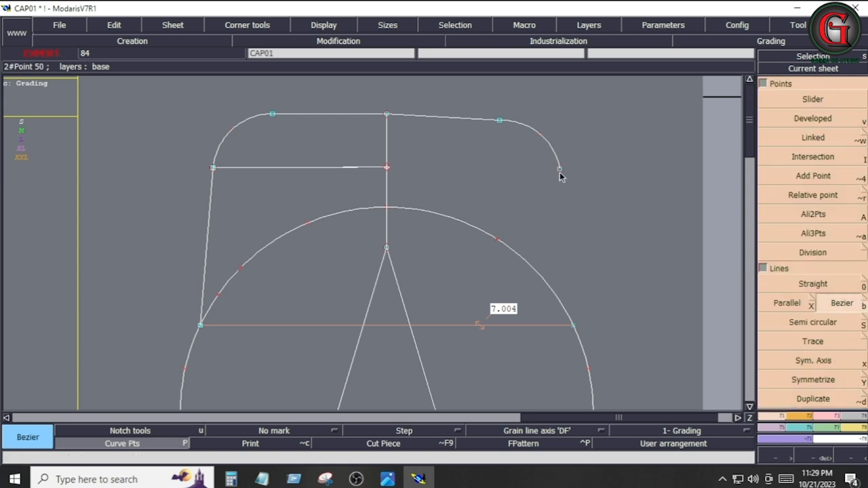
{"action": "left_click", "coordinate": [559, 169]}
{"action": "left_click", "coordinate": [574, 326]}
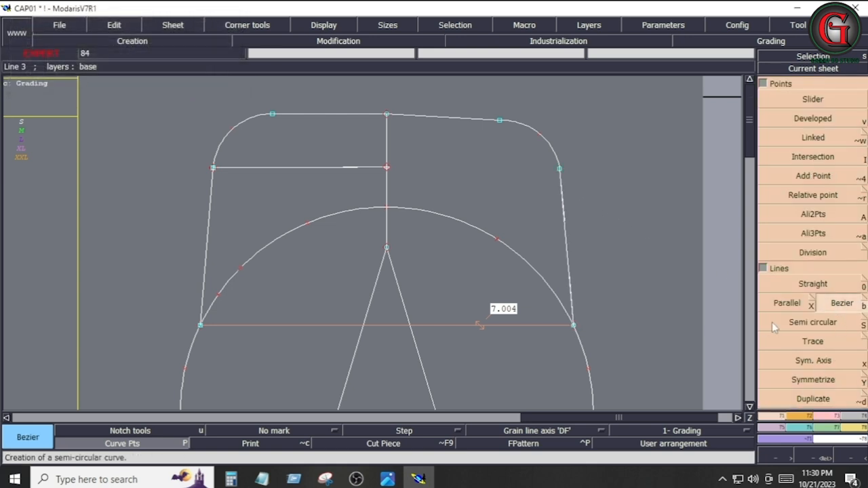
Step: Reshape the right side curve and the middle of the corner arc into a smooth porch outline
{"action": "left_click", "coordinate": [822, 417]}
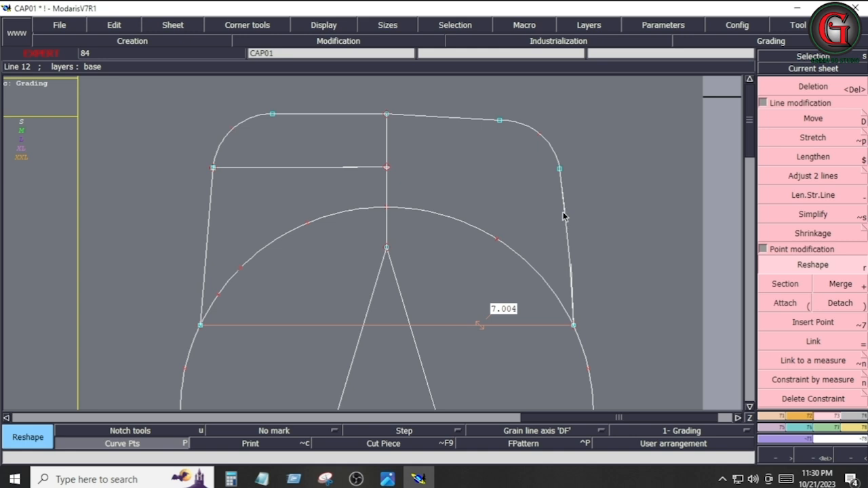
{"action": "left_click", "coordinate": [539, 135]}
{"action": "left_click", "coordinate": [537, 134]}
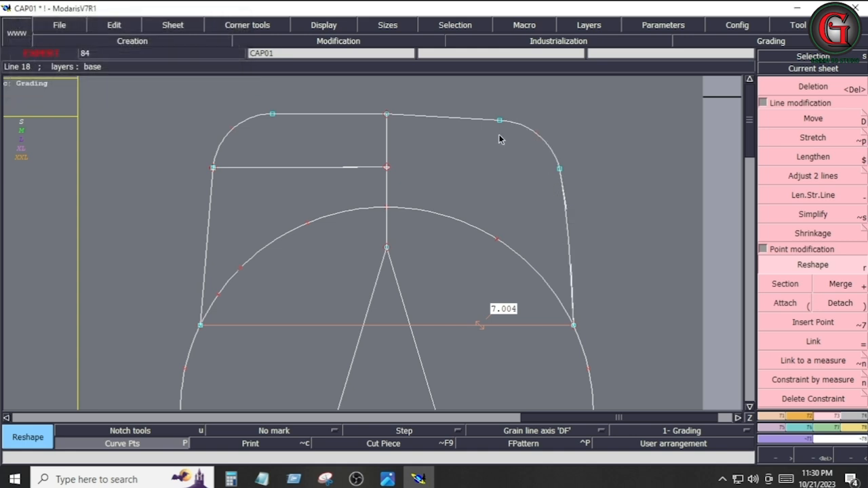
Step: Replace the top line's right half with a Bezier curve from the centre line to the corner arc, and reshape it into a slight bend
{"action": "key", "text": "Delete"}
{"action": "left_click", "coordinate": [436, 117]}
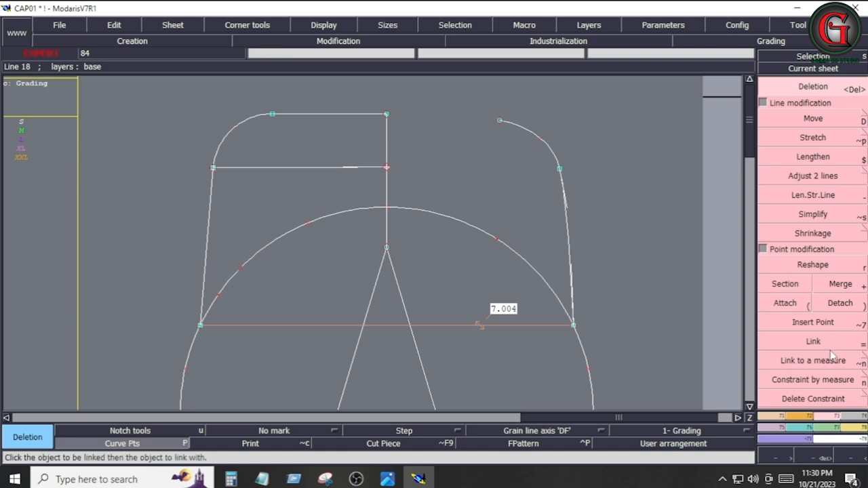
{"action": "left_click", "coordinate": [779, 417]}
{"action": "left_click", "coordinate": [834, 305]}
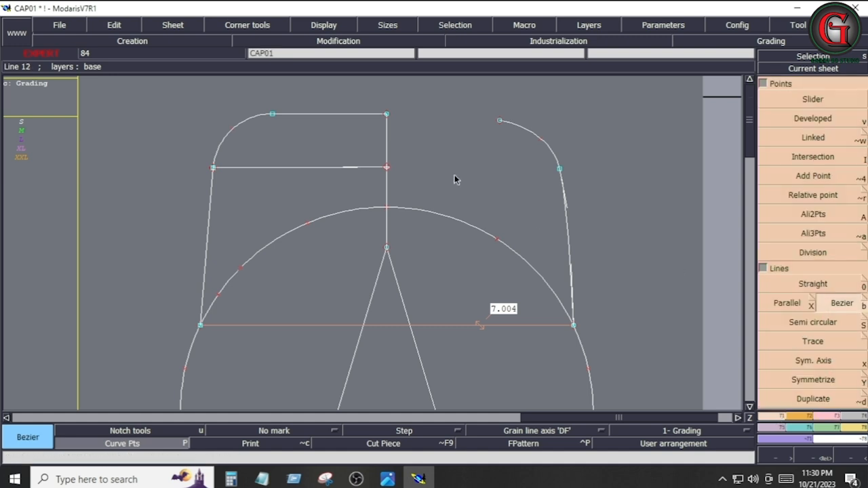
{"action": "left_click", "coordinate": [386, 115]}
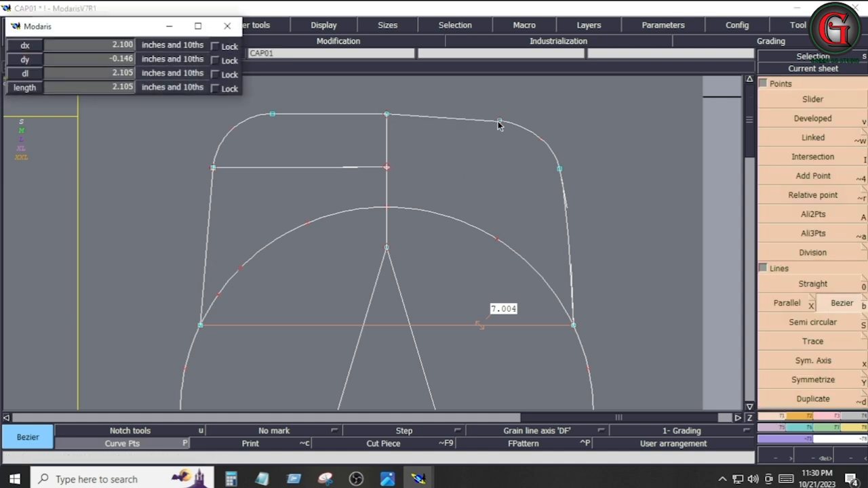
{"action": "left_click", "coordinate": [499, 120]}
{"action": "left_click", "coordinate": [822, 425]}
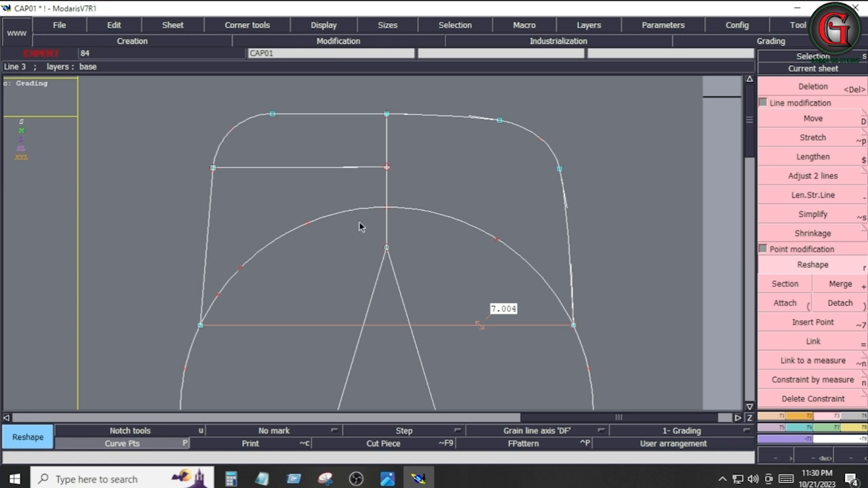
Step: Extract the porch's right half as a pattern piece and mirror it about its straight centre edge with Sym2Pts
{"action": "left_click", "coordinate": [846, 416]}
{"action": "left_click", "coordinate": [787, 380]}
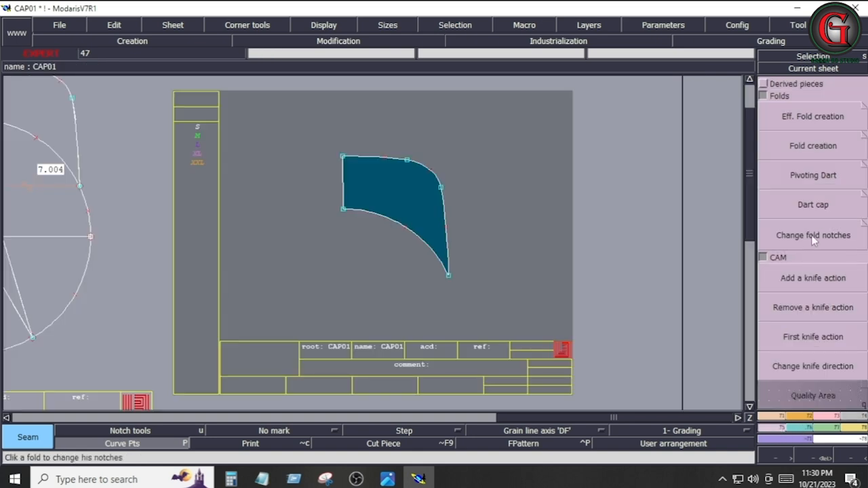
{"action": "left_click", "coordinate": [764, 84]}
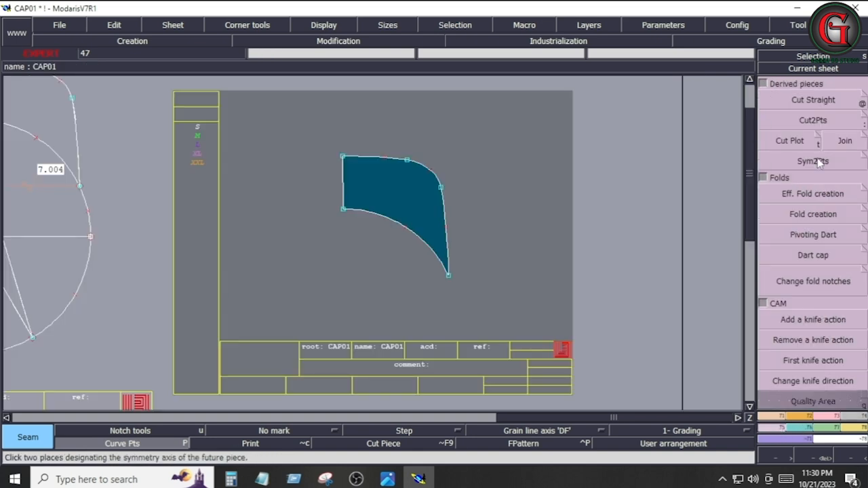
{"action": "left_click", "coordinate": [819, 161]}
{"action": "key", "text": "super"}
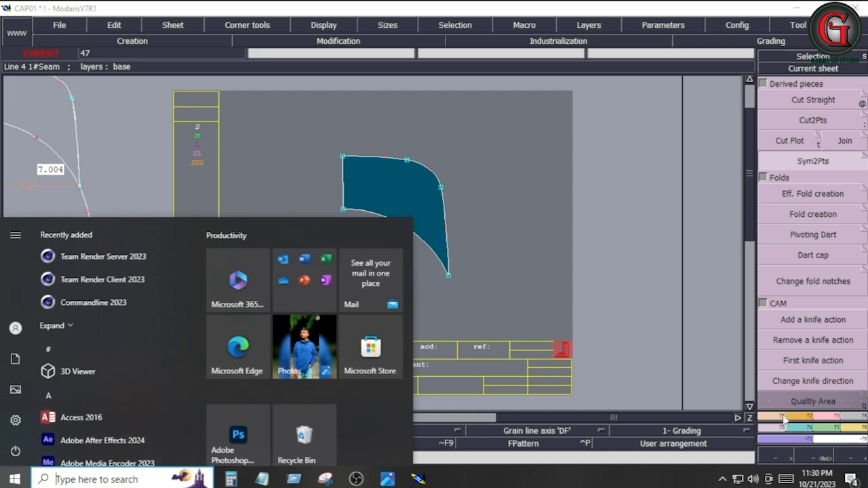
{"action": "left_click", "coordinate": [779, 416]}
{"action": "left_click", "coordinate": [812, 220]}
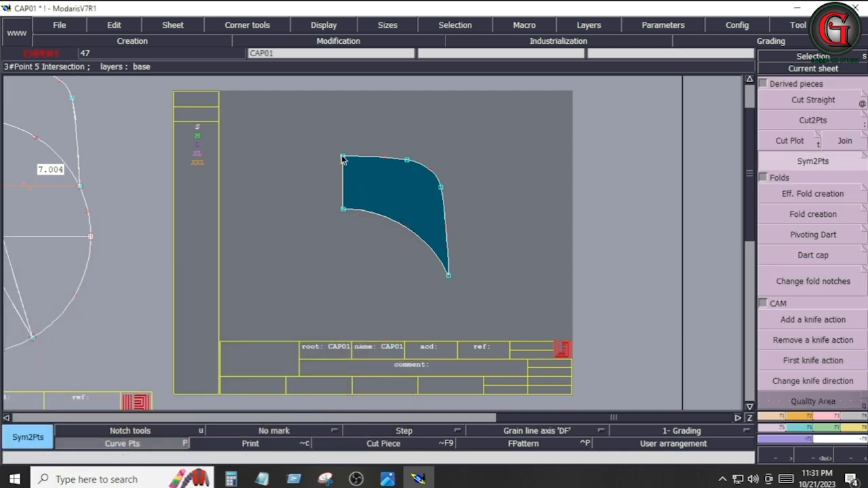
{"action": "left_click", "coordinate": [342, 158]}
{"action": "left_click", "coordinate": [344, 209]}
{"action": "key", "text": "super"}
{"action": "key", "text": "super"}
Step: Add a notch at the midpoint of the porch's inner curve
{"action": "key", "text": "F2"}
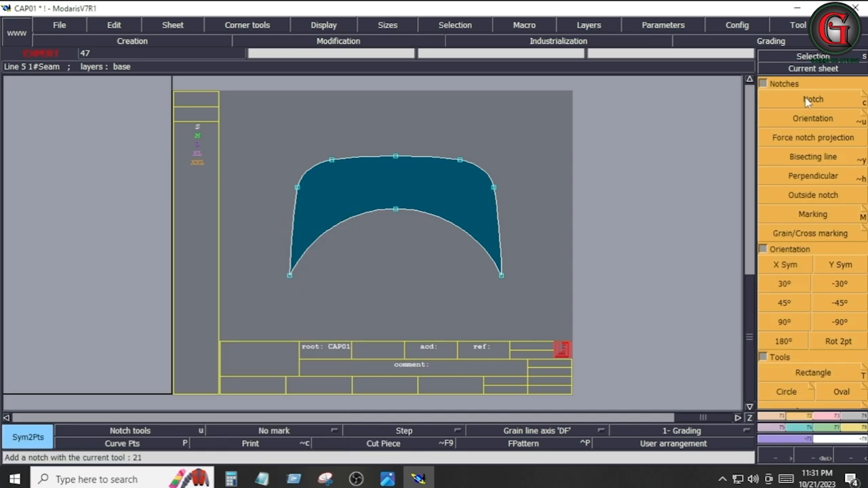
{"action": "left_click", "coordinate": [805, 97]}
{"action": "left_click", "coordinate": [396, 210]}
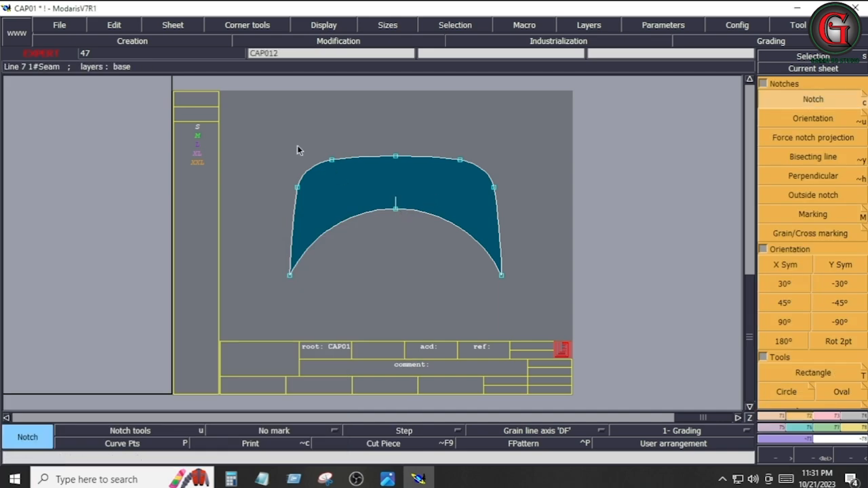
Step: Add a line seam of 0.4 inches at beginning and end to all lines of the porch piece
{"action": "left_click_drag", "start_coordinate": [280, 149], "coordinate": [524, 310]}
{"action": "key", "text": "shift+u"}
{"action": "left_click_drag", "start_coordinate": [268, 120], "coordinate": [540, 314]}
{"action": "left_click", "coordinate": [432, 158]}
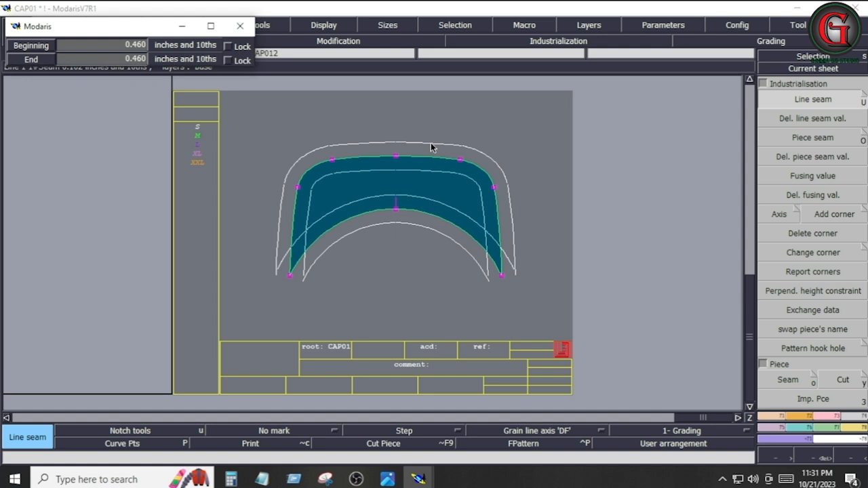
{"action": "type", "text": "0.400"}
{"action": "key", "text": "BackSpace"}
{"action": "type", "text": ".4"}
{"action": "key", "text": "Tab"}
{"action": "type", "text": "."}
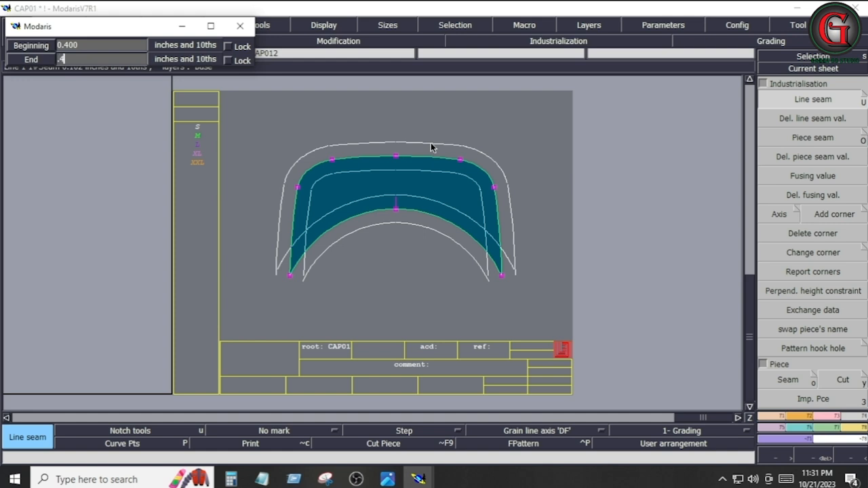
{"action": "key", "text": "Return"}
Step: Delete the line seam values from the porch's sides, corner arcs and top edge, keeping only the inner curve's seam
{"action": "left_click", "coordinate": [809, 125]}
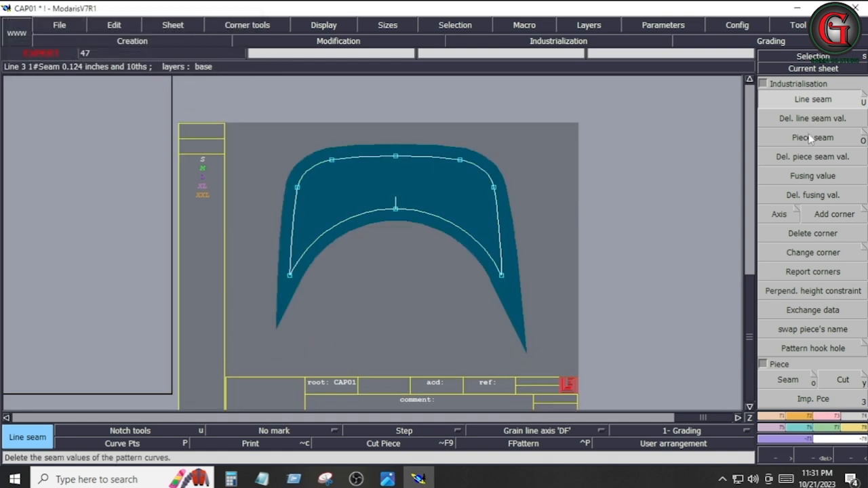
{"action": "left_click", "coordinate": [499, 225]}
{"action": "left_click", "coordinate": [479, 167]}
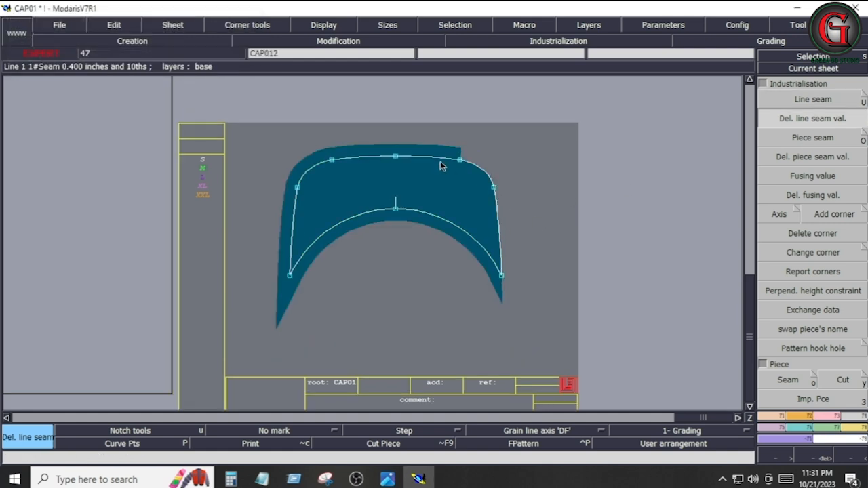
{"action": "left_click", "coordinate": [440, 161]}
{"action": "left_click", "coordinate": [363, 158]}
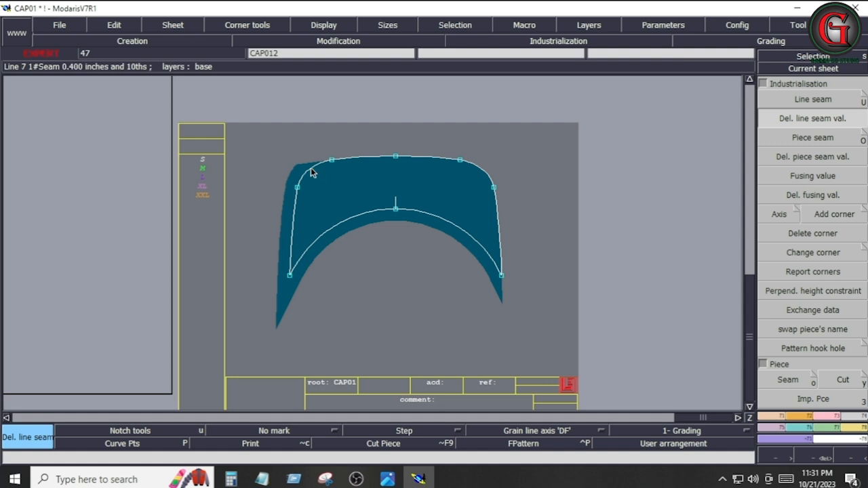
{"action": "left_click", "coordinate": [312, 173]}
{"action": "left_click", "coordinate": [296, 210]}
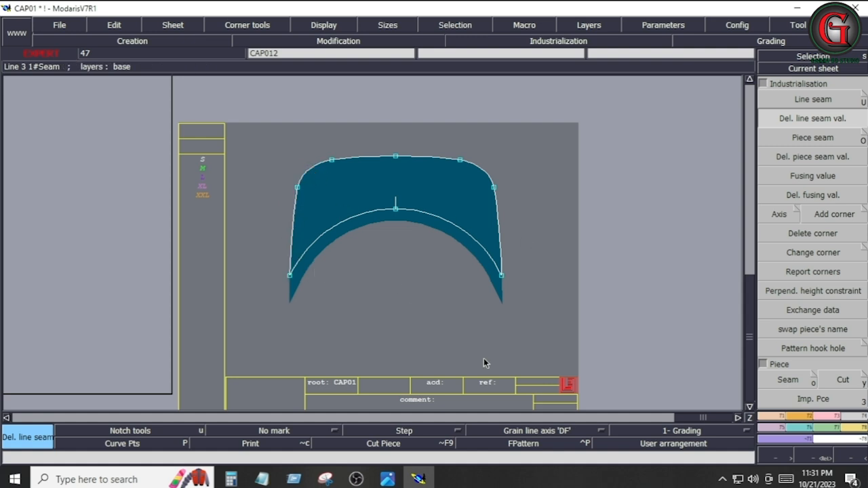
Step: Delete the sheet holding the half porch piece
{"action": "key", "text": "8"}
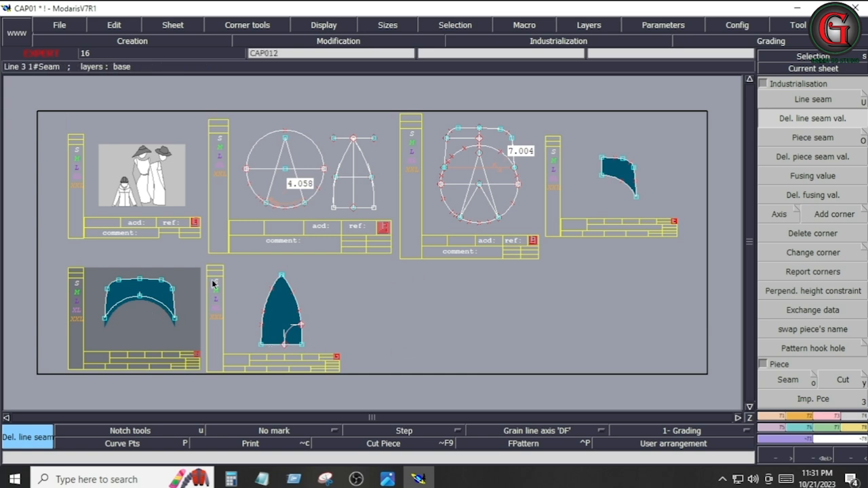
{"action": "left_click", "coordinate": [628, 181]}
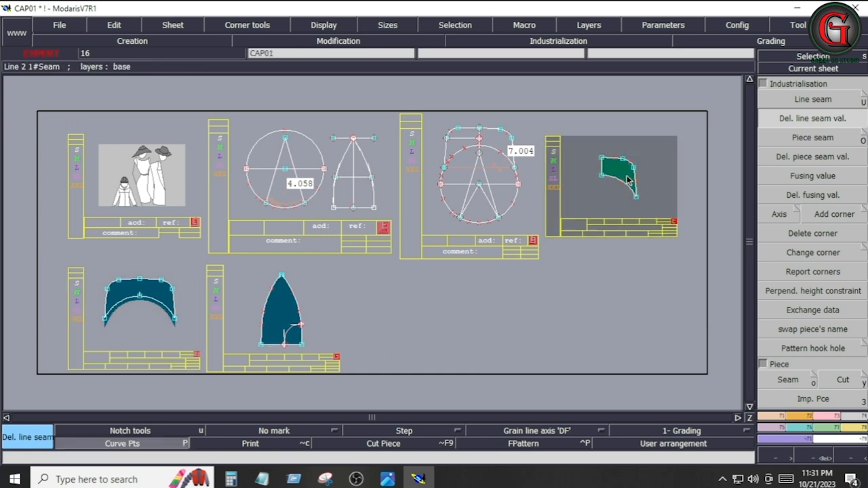
{"action": "key", "text": "Delete"}
{"action": "left_click", "coordinate": [628, 173]}
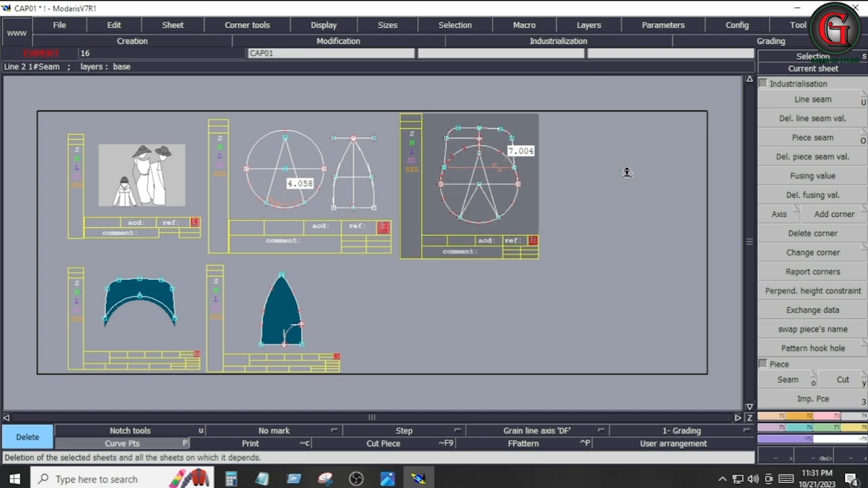
Step: Extract the full body panel and the body panel with the curved cutout as separate pieces, and arrange all sheets
{"action": "left_click", "coordinate": [389, 480]}
{"action": "left_click", "coordinate": [418, 480]}
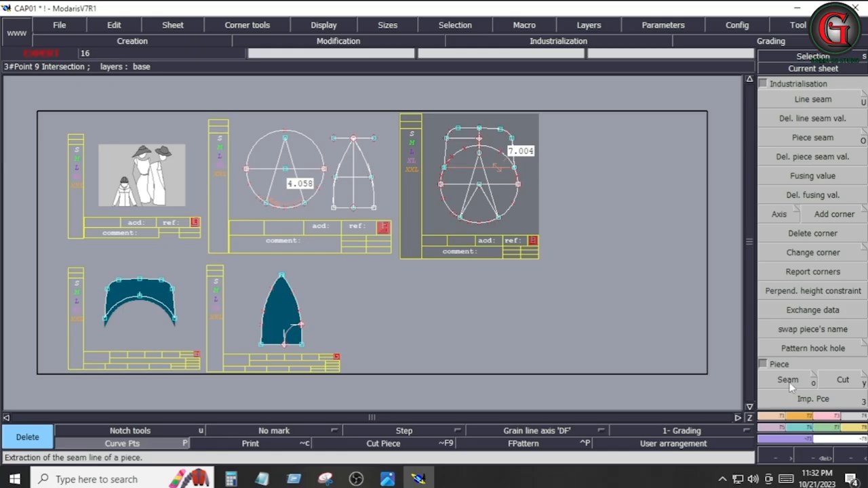
{"action": "left_click", "coordinate": [280, 312]}
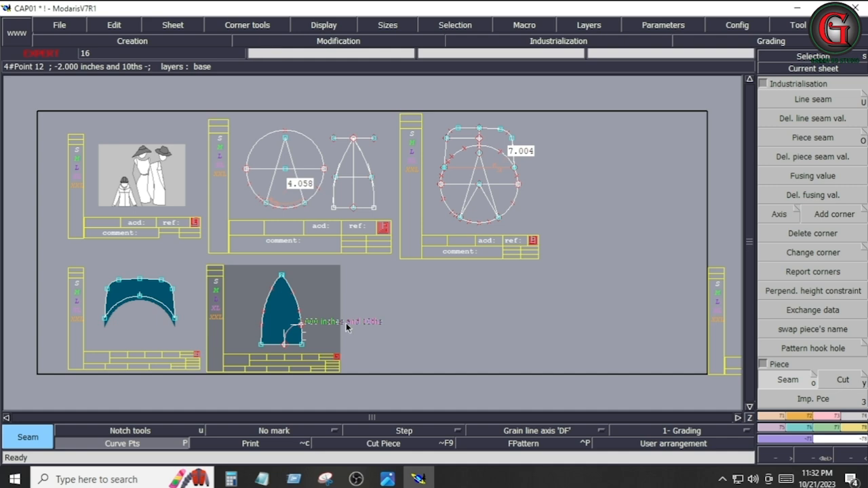
{"action": "key", "text": "j"}
{"action": "left_click", "coordinate": [153, 322]}
{"action": "right_click", "coordinate": [148, 309]}
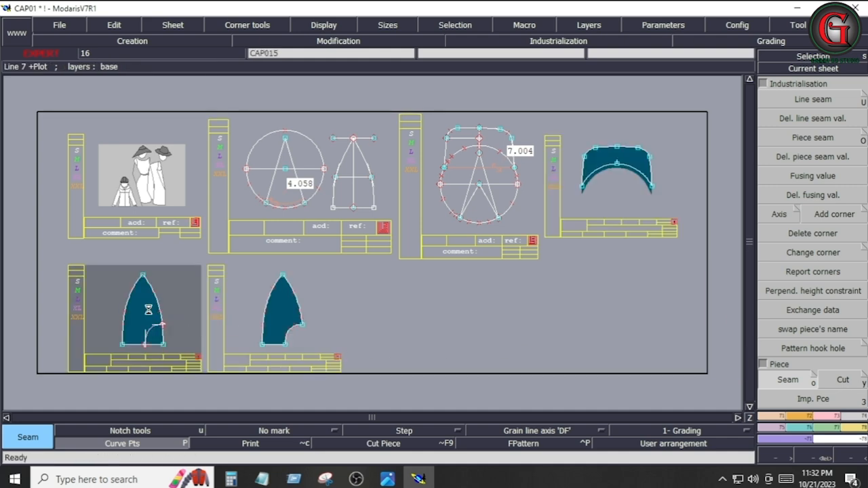
{"action": "key", "text": "j"}
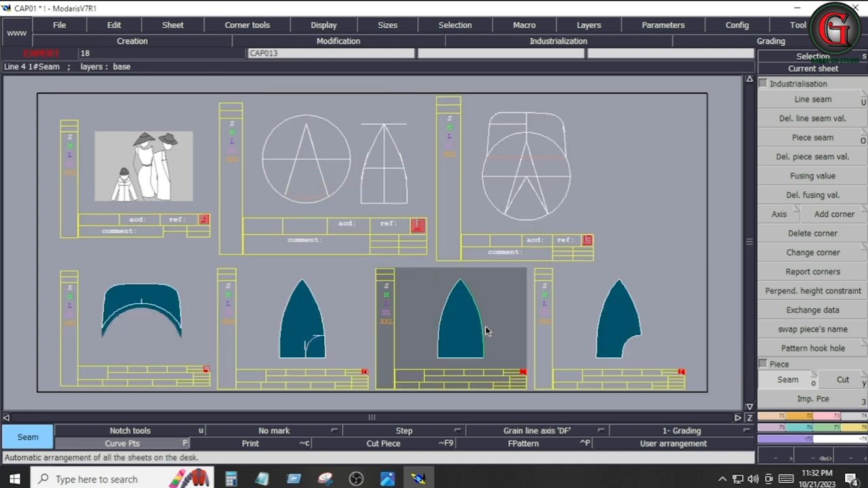
Step: Apply a 0.4-inch line seam to all lines of both extracted body panels and delete it from the curved cutout
{"action": "left_click", "coordinate": [622, 331]}
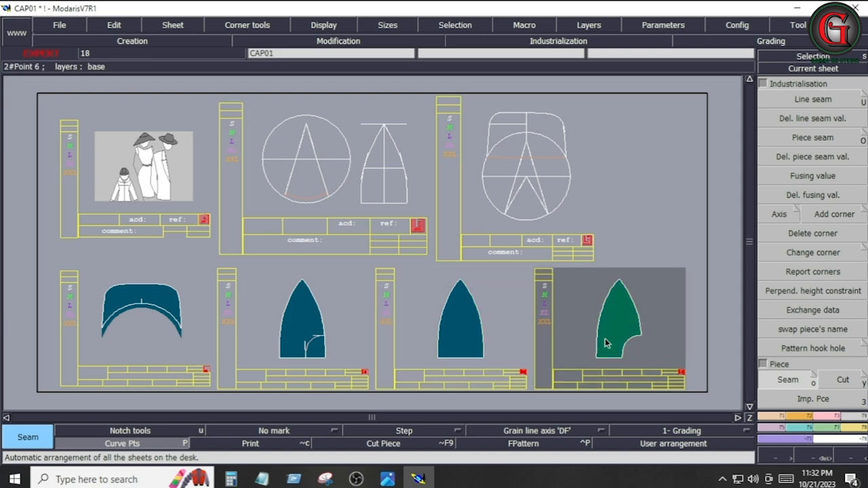
{"action": "left_click_drag", "start_coordinate": [404, 256], "coordinate": [675, 378]}
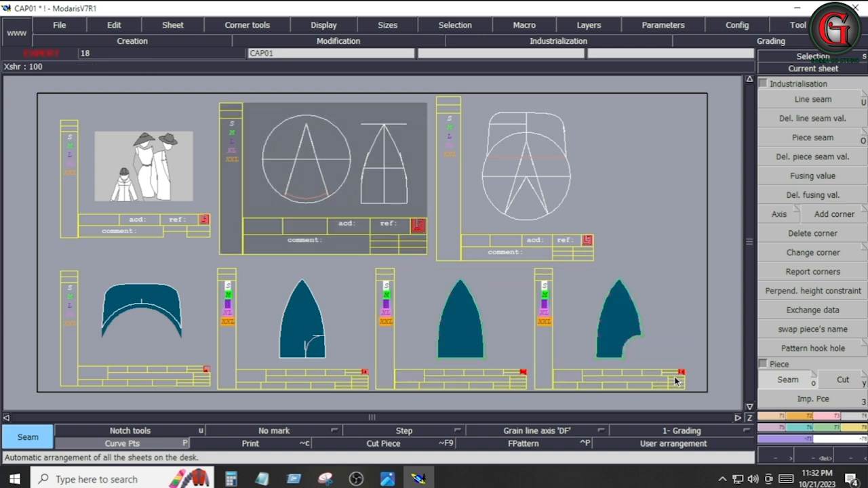
{"action": "left_click", "coordinate": [807, 99]}
{"action": "left_click", "coordinate": [591, 297]}
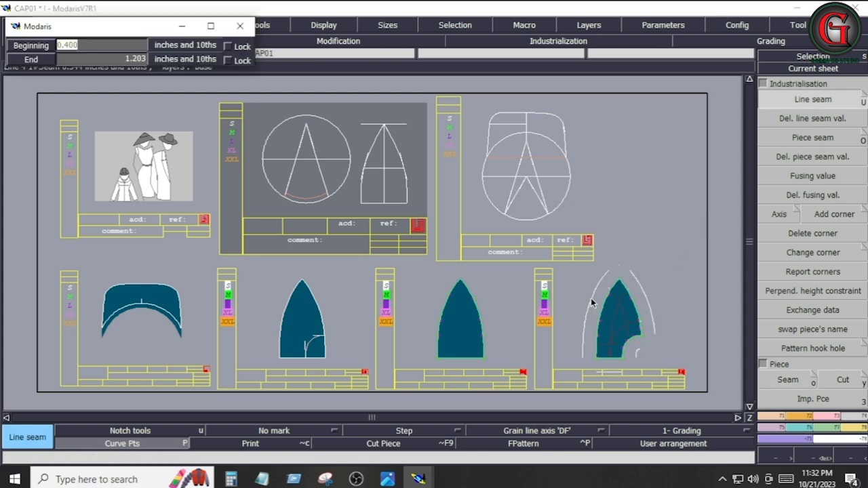
{"action": "key", "text": "Return"}
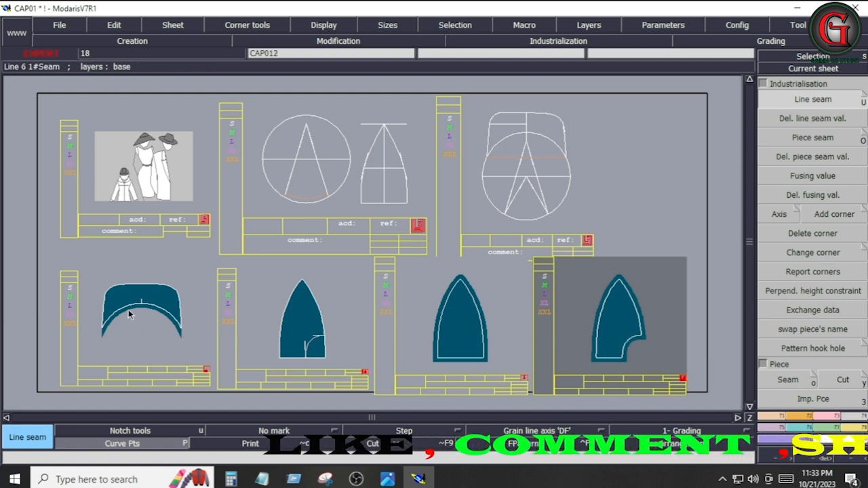
{"action": "left_click", "coordinate": [796, 121]}
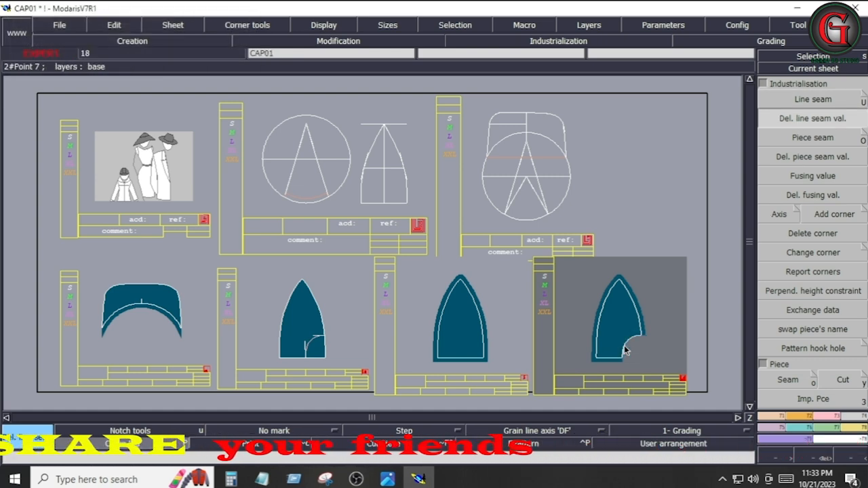
Step: Add vertical grain line axes to the panel with the cutout, the full body panel and the porch
{"action": "left_click", "coordinate": [553, 432]}
{"action": "left_click", "coordinate": [554, 385]}
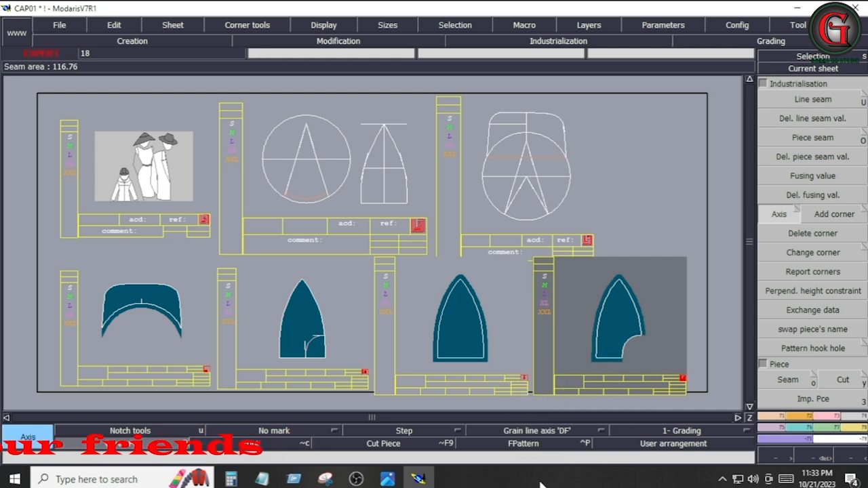
{"action": "left_click", "coordinate": [614, 324]}
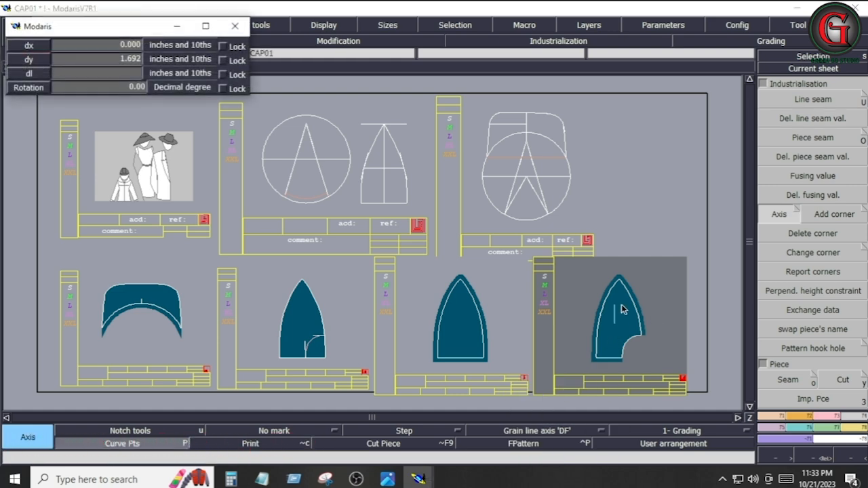
{"action": "left_click", "coordinate": [619, 308]}
{"action": "left_click", "coordinate": [458, 332]}
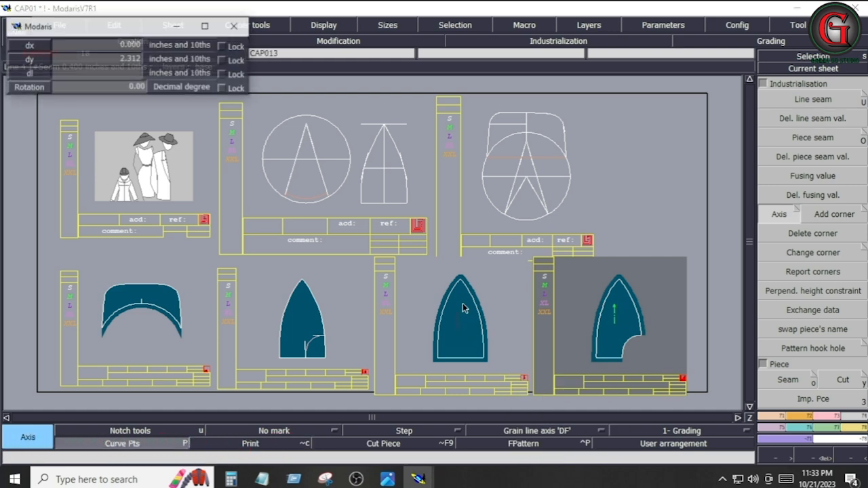
{"action": "left_click", "coordinate": [462, 302]}
{"action": "left_click", "coordinate": [163, 300]}
{"action": "left_click", "coordinate": [163, 292]}
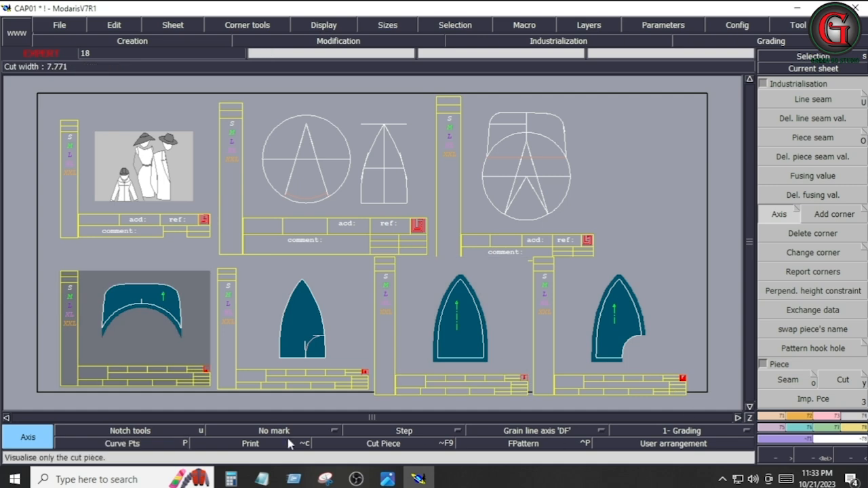
Step: Enter "CAP PORCH 1X2" as the comment on the porch sheet
{"action": "key", "text": "Home"}
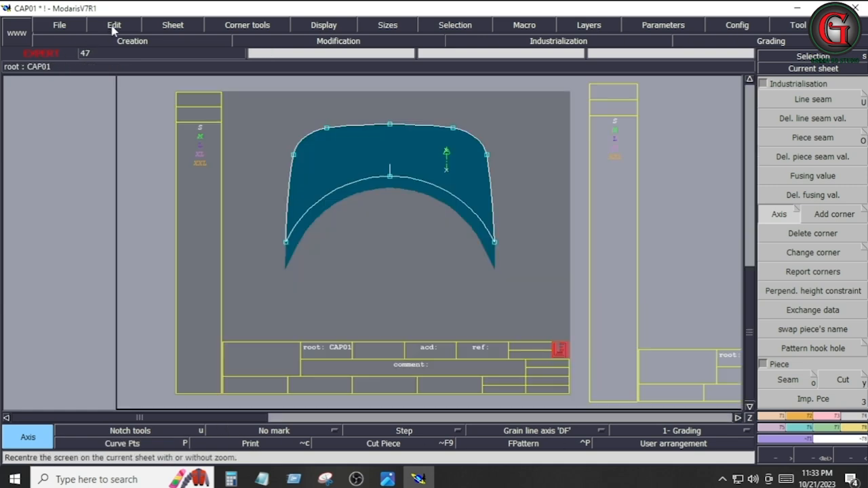
{"action": "left_click", "coordinate": [113, 28]}
{"action": "left_click", "coordinate": [115, 42]}
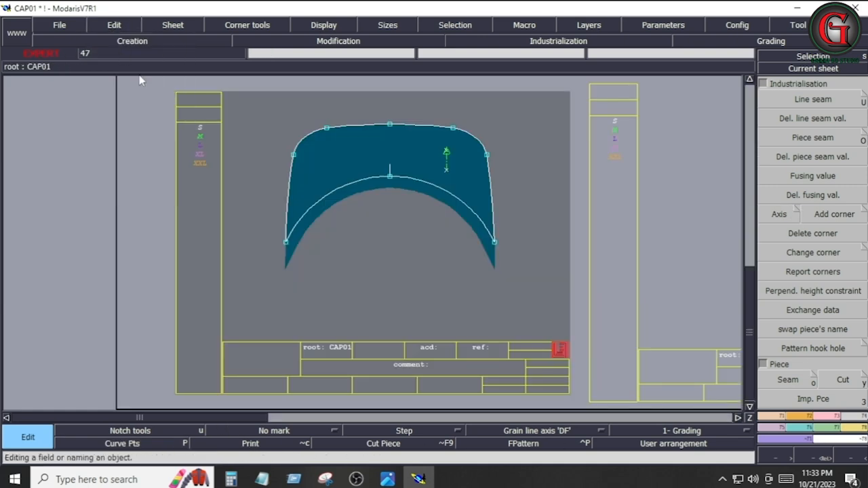
{"action": "type", "text": "CAP012"}
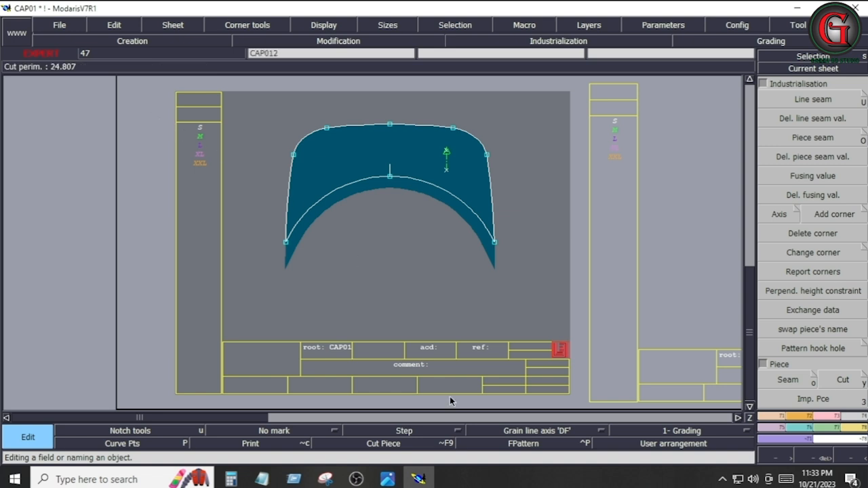
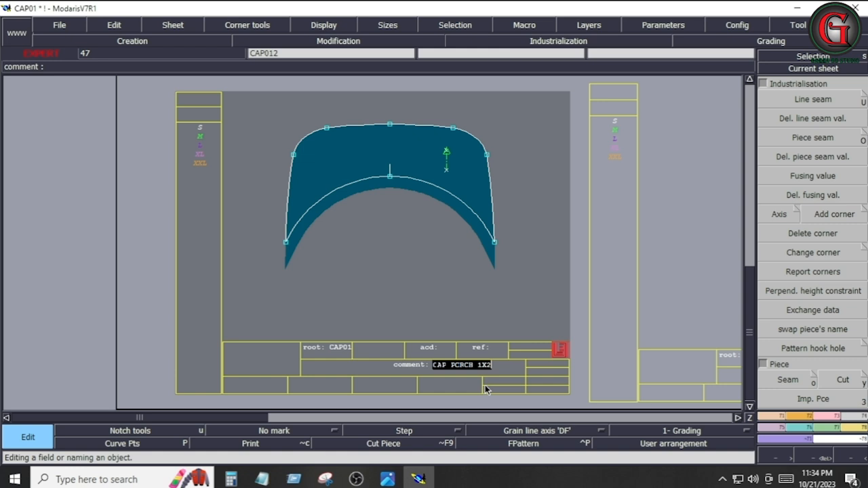
{"action": "key", "text": "Return"}
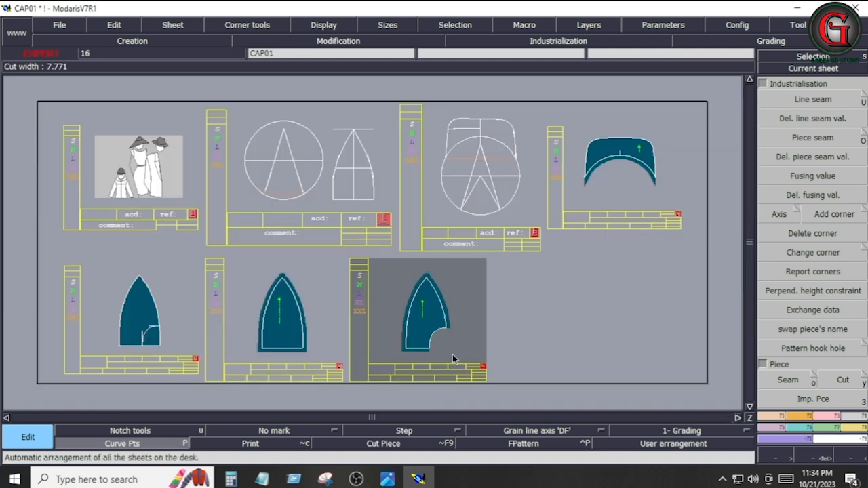
Step: Enter a "BODY BACK PANEL" comment with quantity 2 on the curved-cutout panel's sheet and rearrange all sheets
{"action": "key", "text": "Home"}
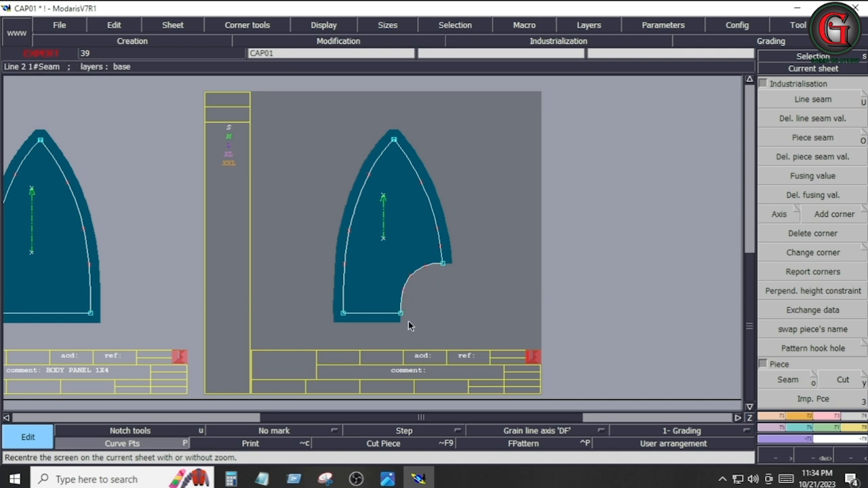
{"action": "left_click", "coordinate": [434, 376]}
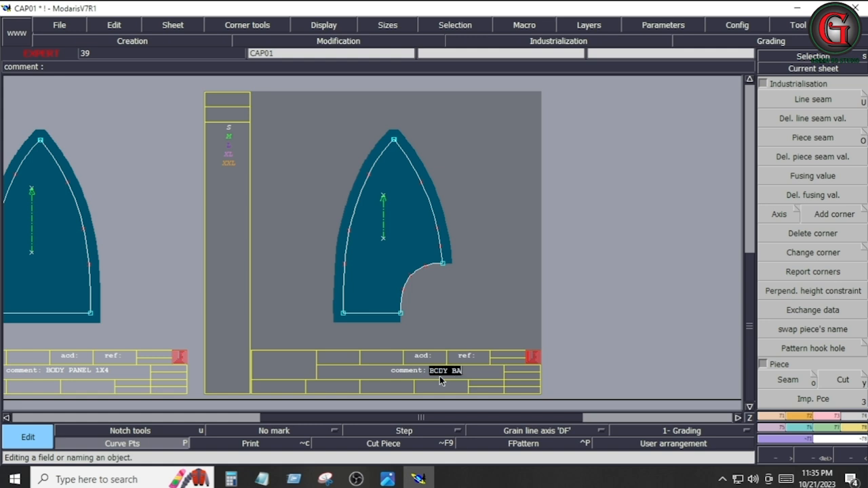
{"action": "type", "text": "K PANEL 1CX"}
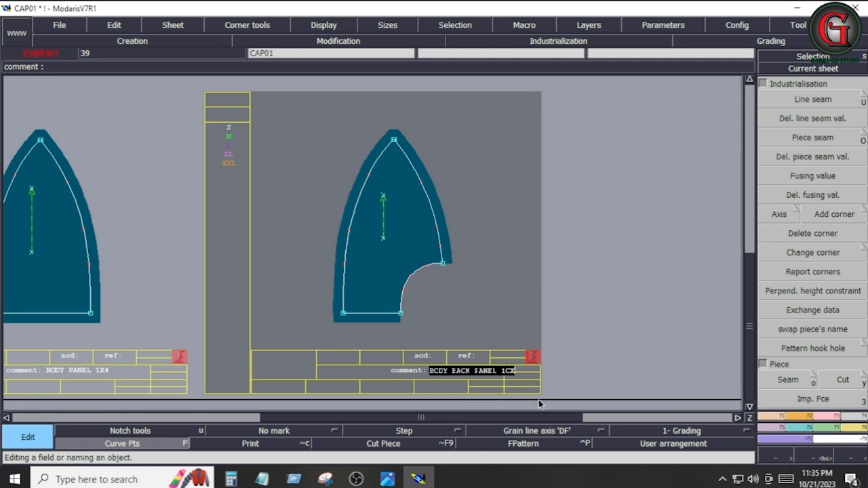
{"action": "key", "text": "BackSpace"}
{"action": "type", "text": "2"}
{"action": "key", "text": "Return"}
{"action": "key", "text": "j"}
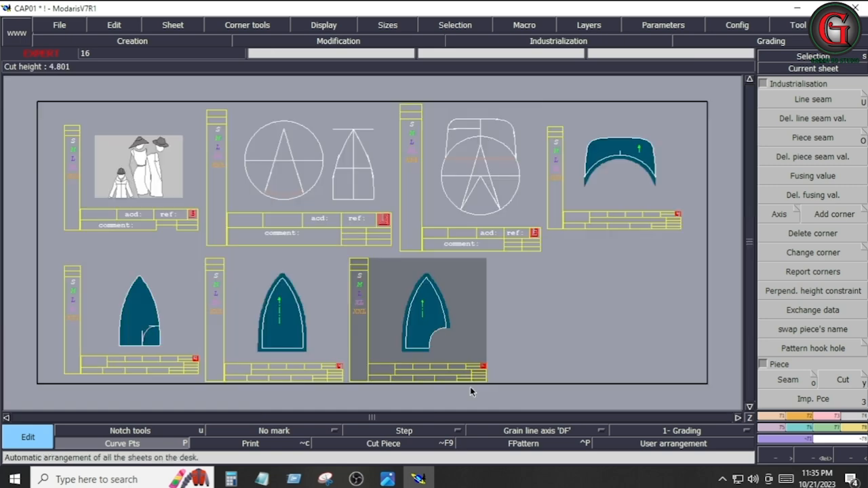
Step: Check the key belt dimensions in the cap tech pack image and draw a 3 by 1 inch rectangle above the panel draft
{"action": "left_click", "coordinate": [387, 478]}
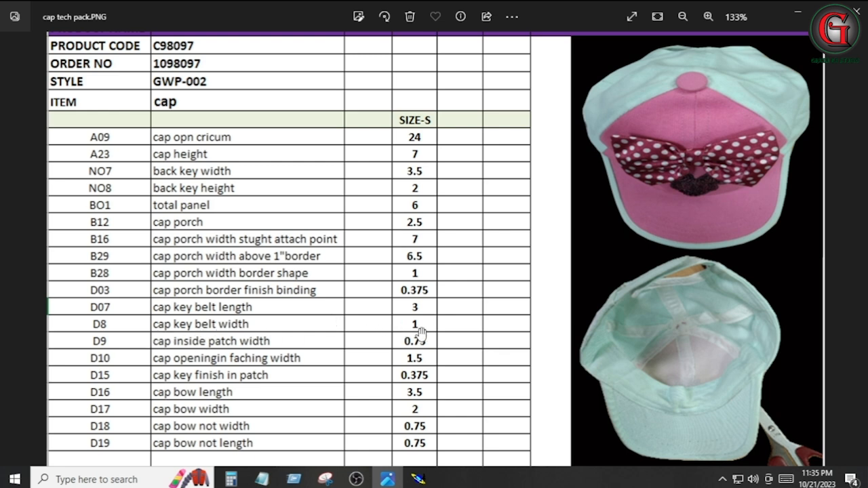
{"action": "left_click", "coordinate": [418, 479]}
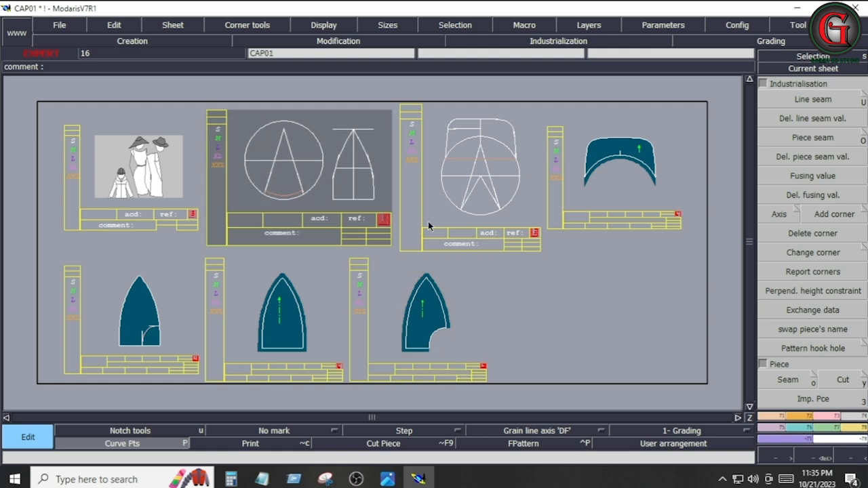
{"action": "left_click", "coordinate": [805, 416]}
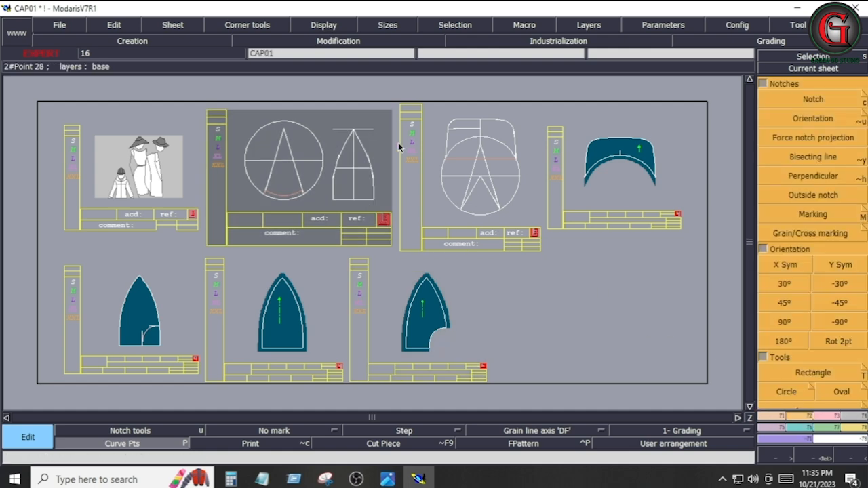
{"action": "left_click", "coordinate": [826, 372]}
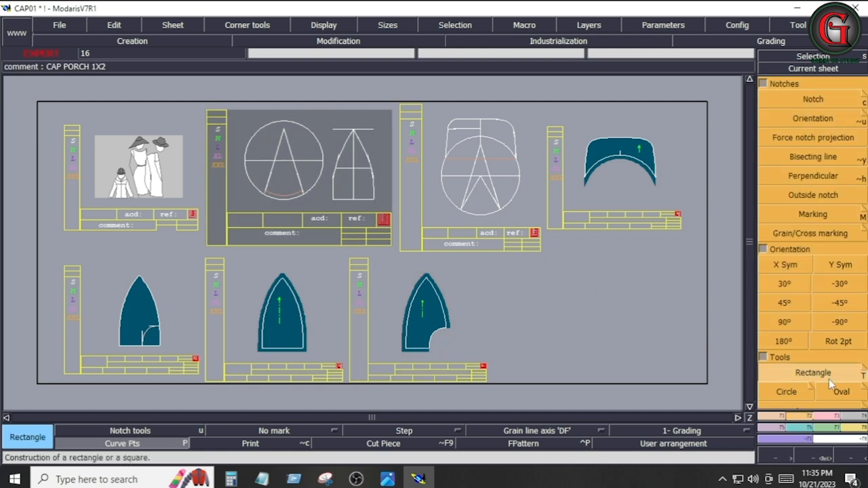
{"action": "left_click", "coordinate": [312, 109]}
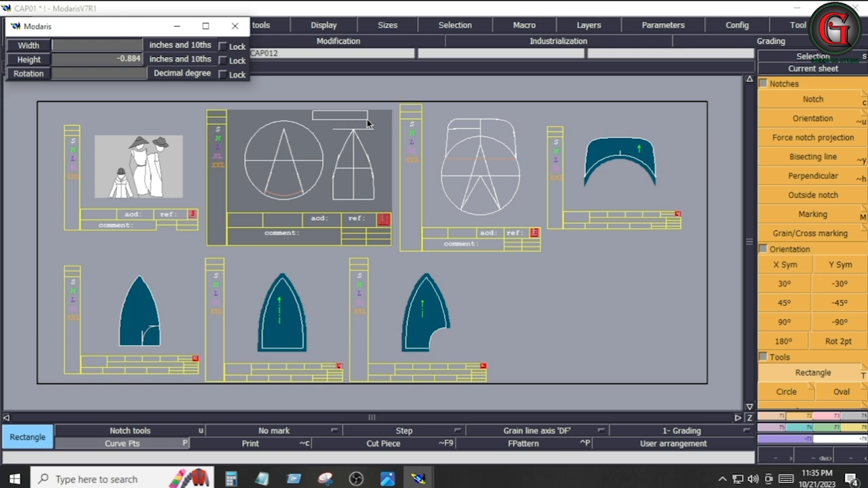
{"action": "key", "text": "Return"}
{"action": "type", "text": "1"}
{"action": "key", "text": "Return"}
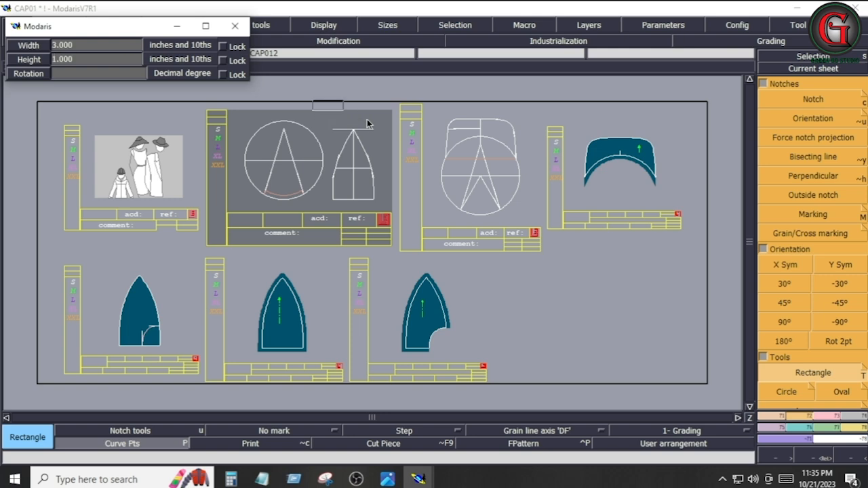
{"action": "left_click", "coordinate": [368, 125]}
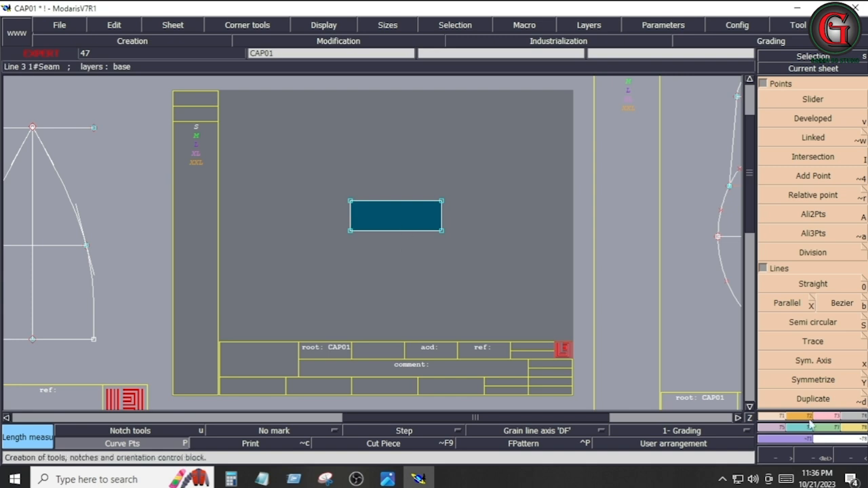
Step: Apply a 0.4-inch line seam, at beginning and end, to all four sides of the belt rectangle piece
{"action": "left_click", "coordinate": [558, 41]}
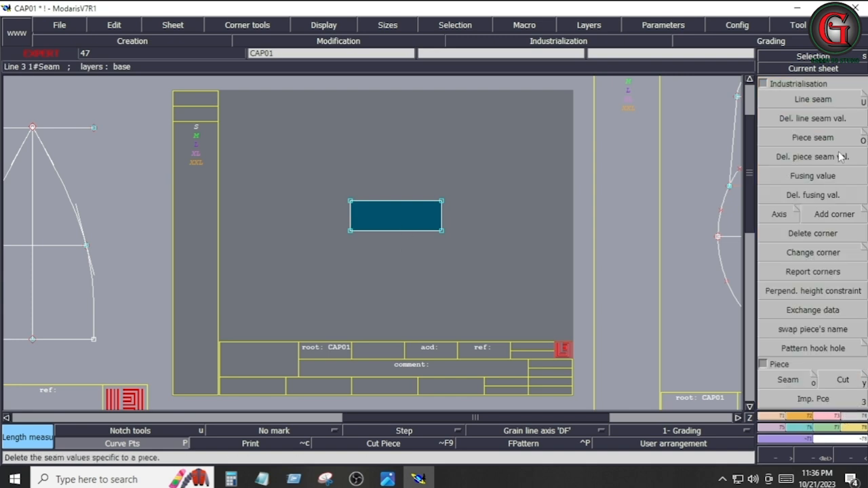
{"action": "left_click", "coordinate": [814, 99]}
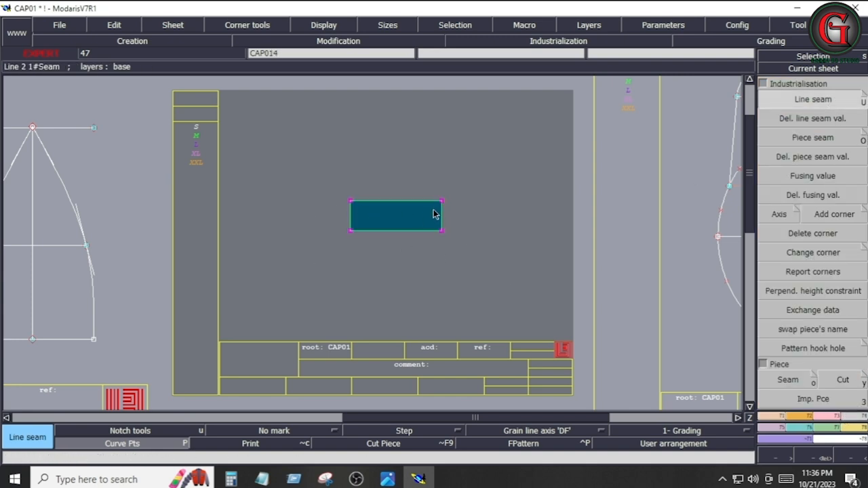
{"action": "left_click", "coordinate": [432, 202]}
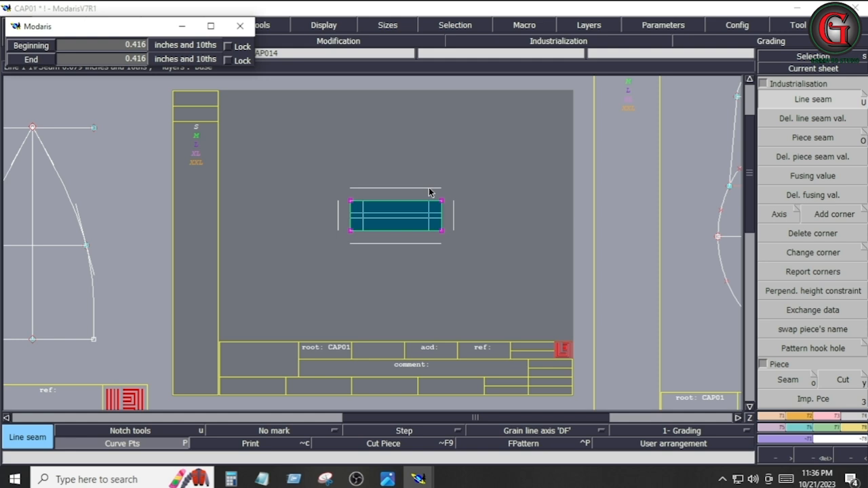
{"action": "key", "text": "Down"}
{"action": "key", "text": "Down"}
{"action": "key", "text": "Return"}
{"action": "left_click", "coordinate": [412, 190]}
{"action": "key", "text": "Down"}
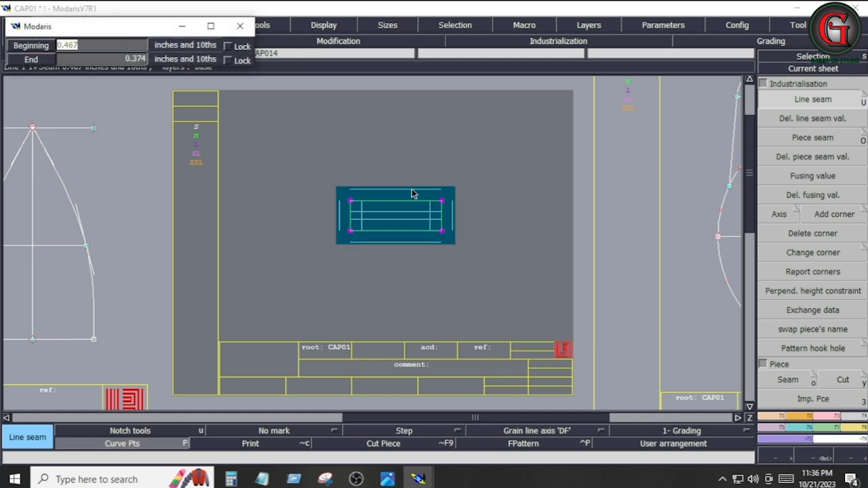
{"action": "type", "text": ".4"}
{"action": "key", "text": "Down"}
{"action": "type", "text": ".4"}
{"action": "key", "text": "Return"}
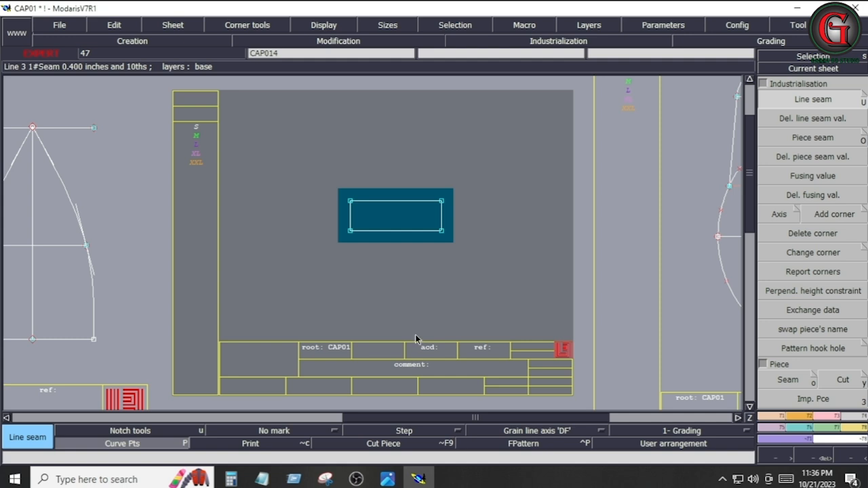
Step: Enter "CAP BELT 1X4" as the comment on the belt sheet and rearrange all sheets
{"action": "left_click", "coordinate": [427, 366]}
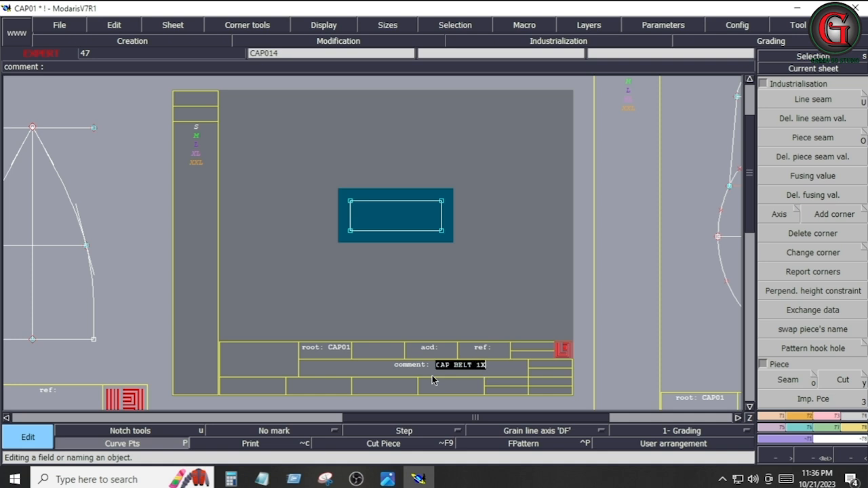
{"action": "key", "text": "Return"}
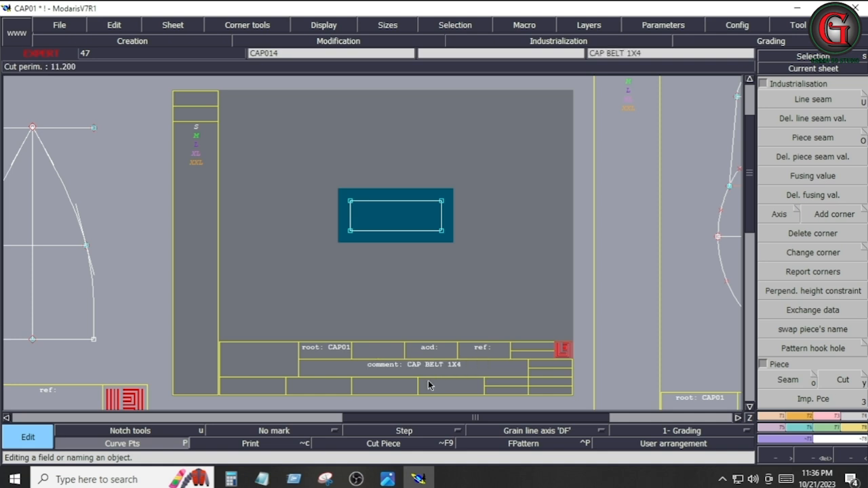
{"action": "key", "text": "j"}
Step: Add a horizontal grain line axis 'DF' inside the belt piece and rearrange all sheets
{"action": "left_click", "coordinate": [537, 430]}
{"action": "left_click", "coordinate": [532, 384]}
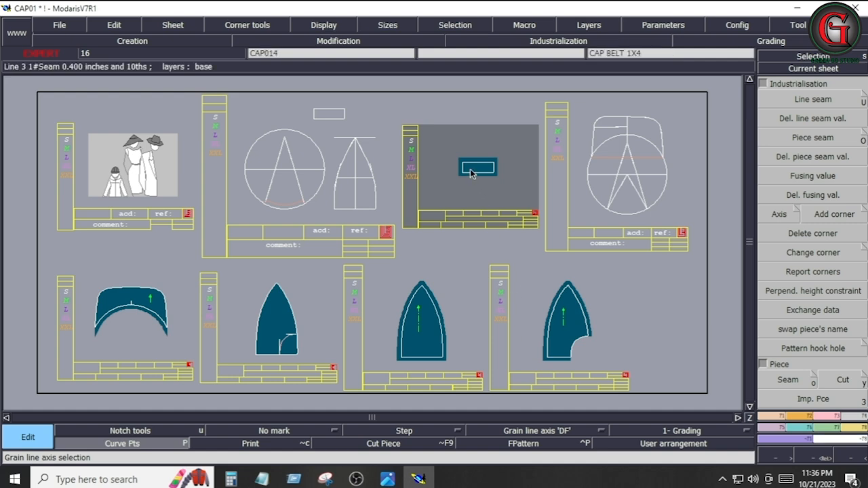
{"action": "key", "text": "Home"}
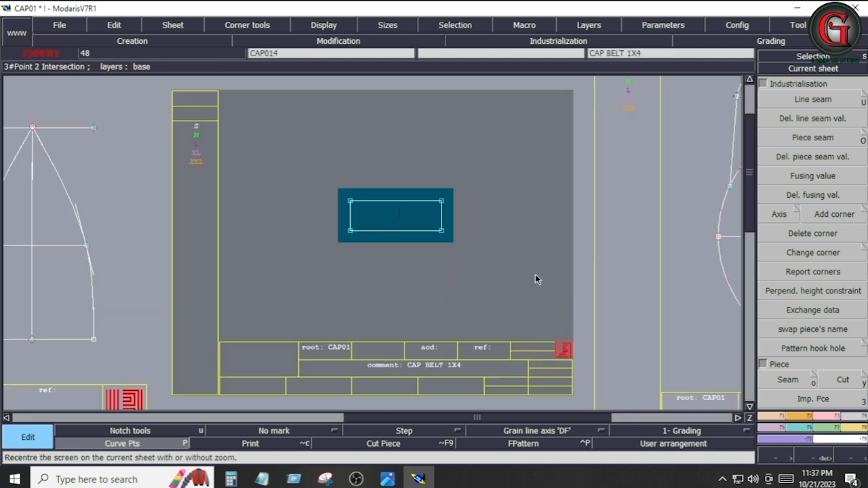
{"action": "left_click", "coordinate": [553, 433]}
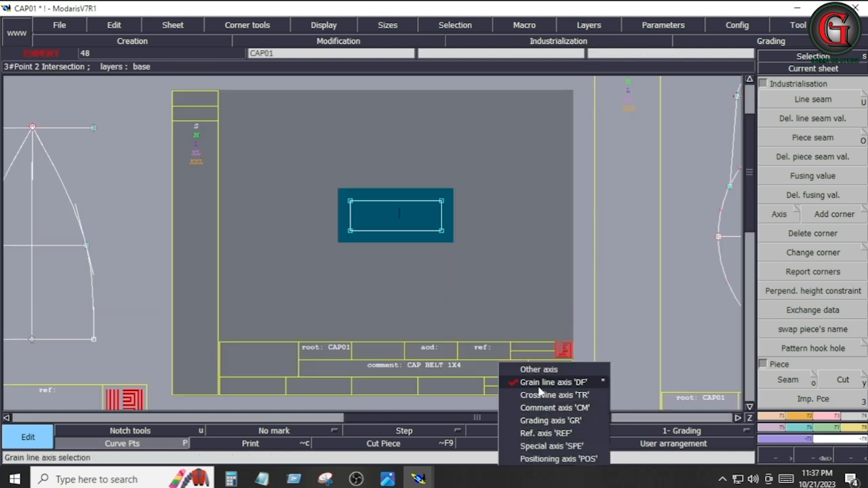
{"action": "left_click", "coordinate": [539, 382]}
{"action": "left_click", "coordinate": [381, 222]}
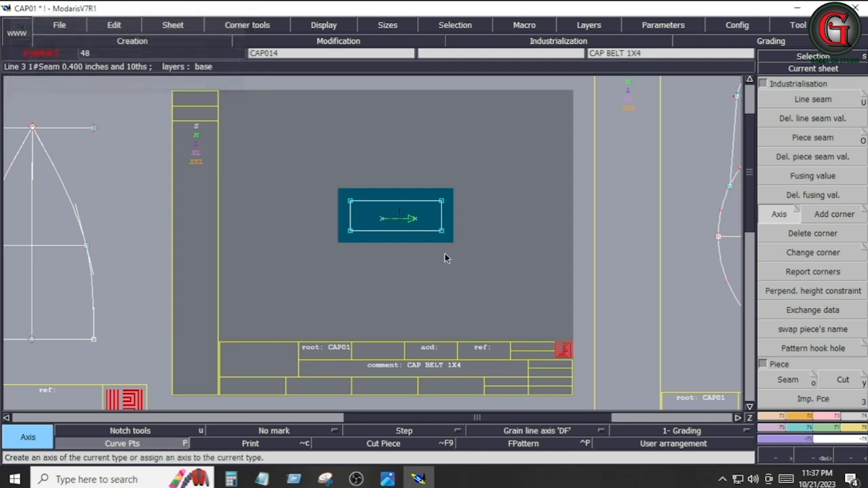
{"action": "key", "text": "j"}
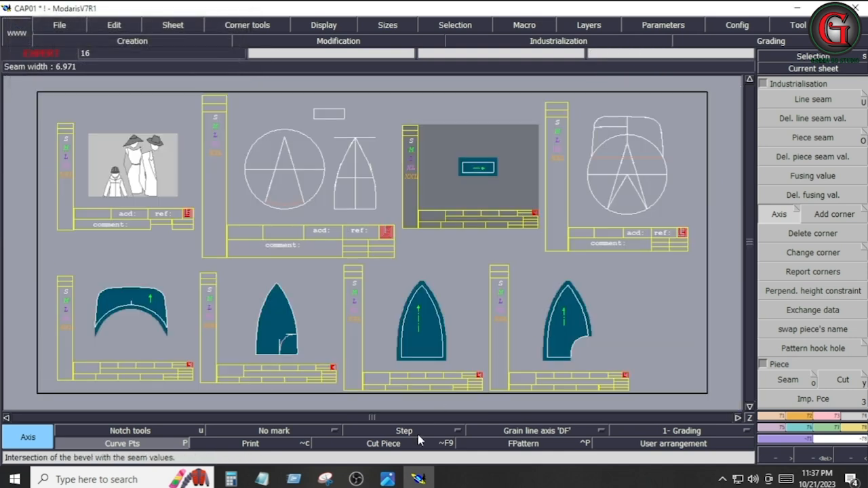
Step: Check the cap opening and back key width in the tech pack image and calculate 24 - 3.5 in Calculator
{"action": "left_click", "coordinate": [388, 480]}
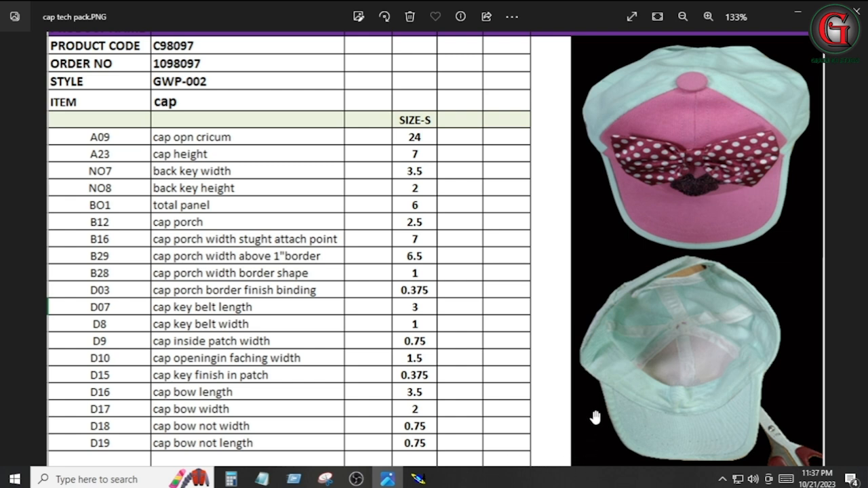
{"action": "left_click", "coordinate": [418, 478]}
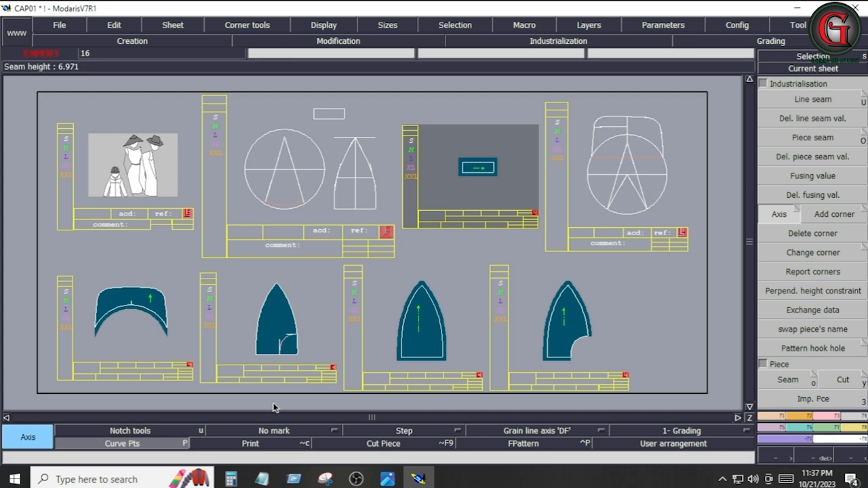
{"action": "left_click", "coordinate": [231, 479]}
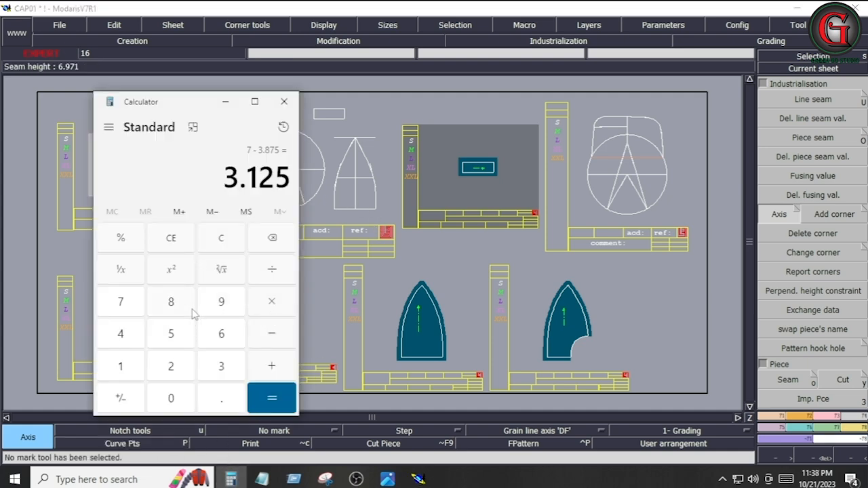
{"action": "left_click", "coordinate": [237, 246]}
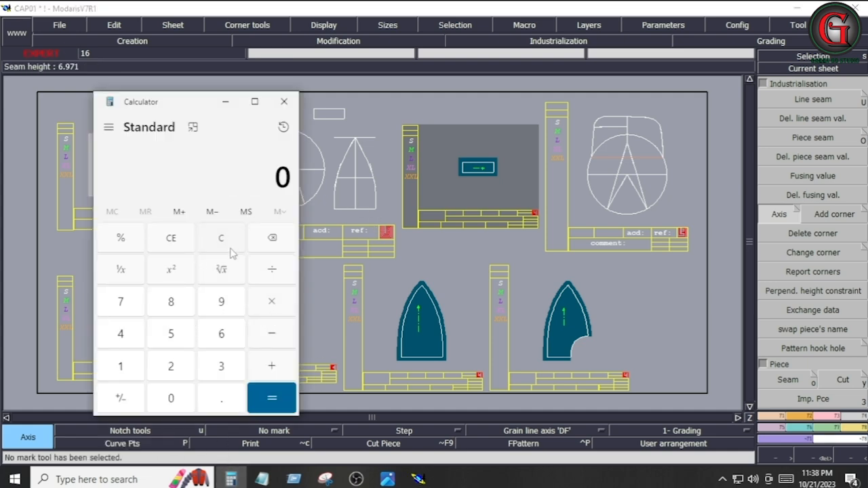
{"action": "left_click", "coordinate": [161, 370]}
{"action": "left_click", "coordinate": [120, 335]}
{"action": "left_click", "coordinate": [269, 336]}
{"action": "left_click", "coordinate": [225, 366]}
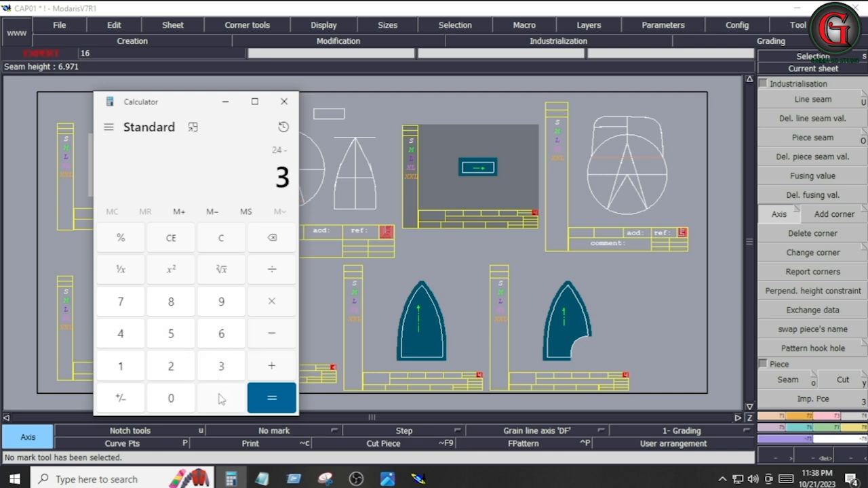
{"action": "left_click", "coordinate": [221, 398]}
{"action": "left_click", "coordinate": [194, 337]}
{"action": "left_click", "coordinate": [268, 397]}
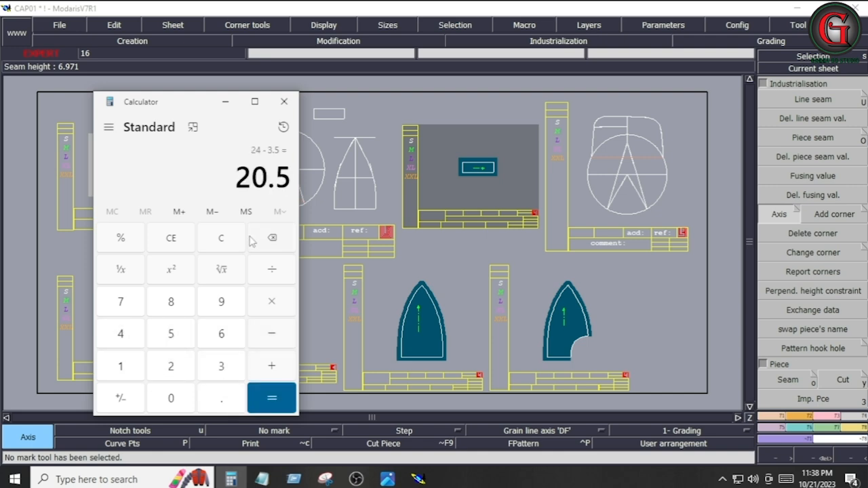
{"action": "left_click", "coordinate": [372, 175]}
{"action": "left_click", "coordinate": [372, 175]}
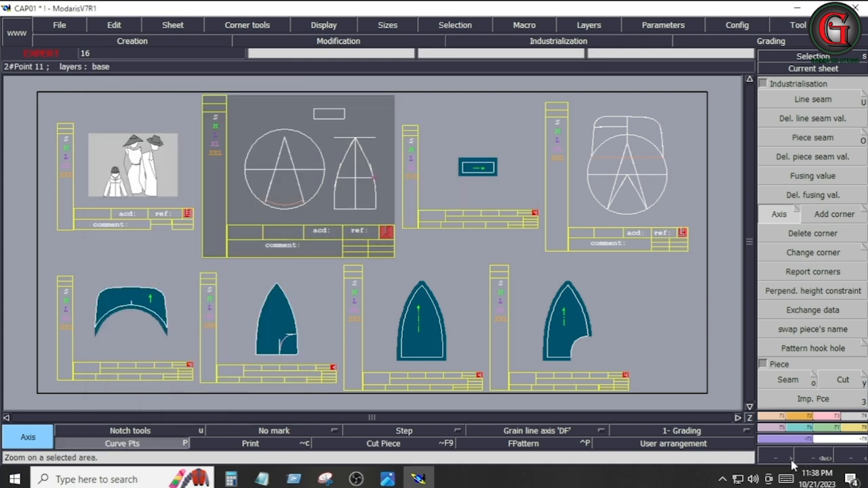
Step: Draw a rectangle 20.5 inches wide and 1.5 inches high above the small belt rectangle on the construction sheet
{"action": "mouse_move", "coordinate": [417, 481]}
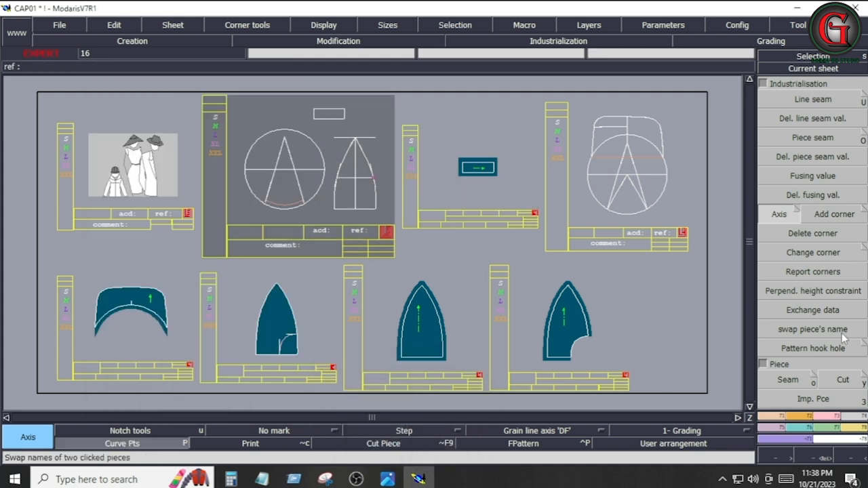
{"action": "left_click", "coordinate": [796, 417]}
{"action": "left_click", "coordinate": [813, 373]}
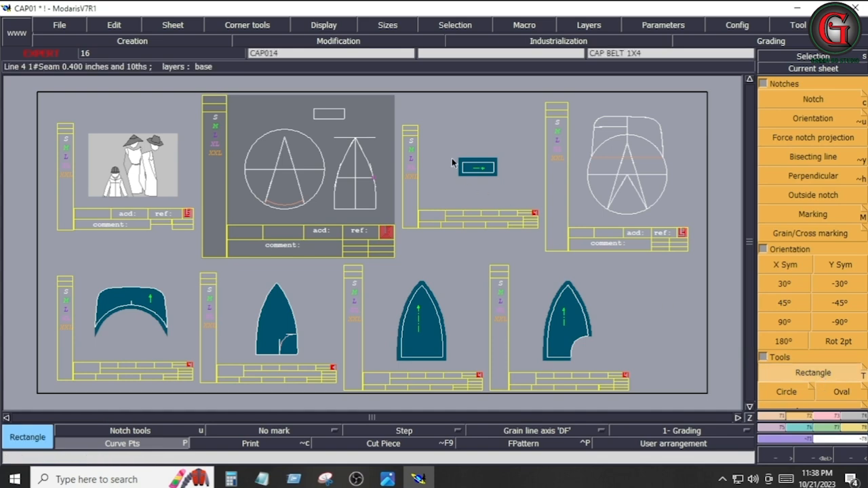
{"action": "left_click", "coordinate": [272, 98]}
{"action": "type", "text": "20"}
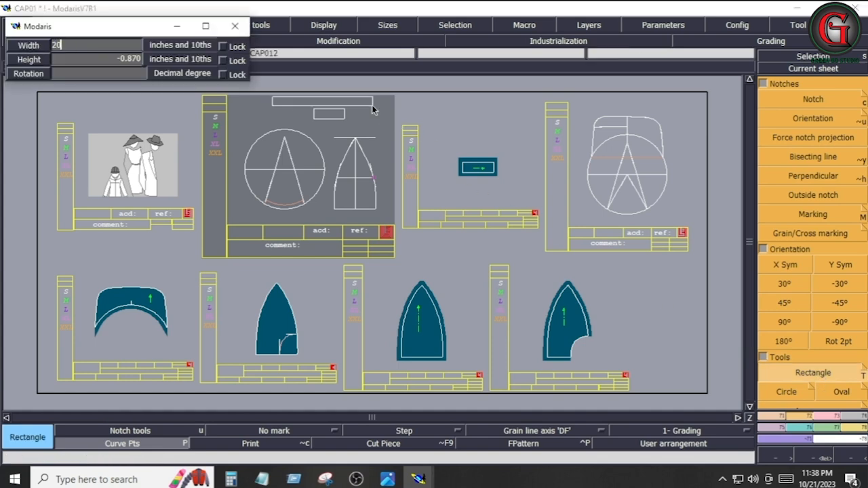
{"action": "type", "text": ".5"}
{"action": "key", "text": "Tab"}
{"action": "type", "text": "1"}
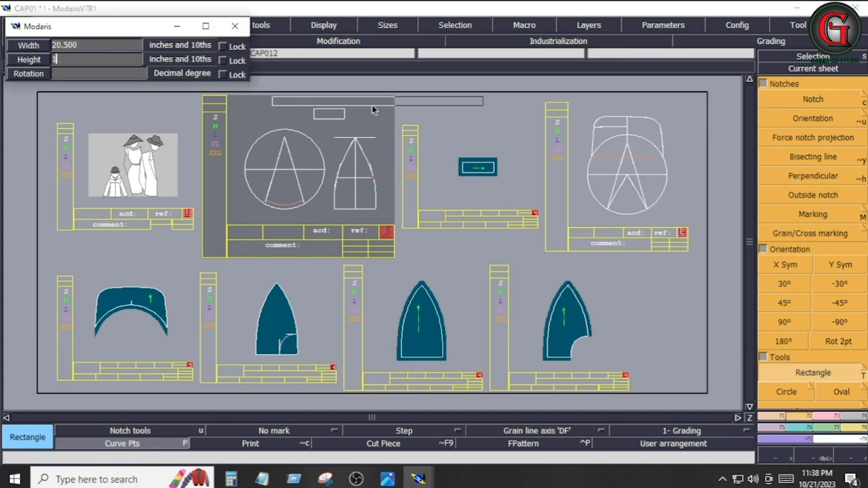
{"action": "key", "text": "Return"}
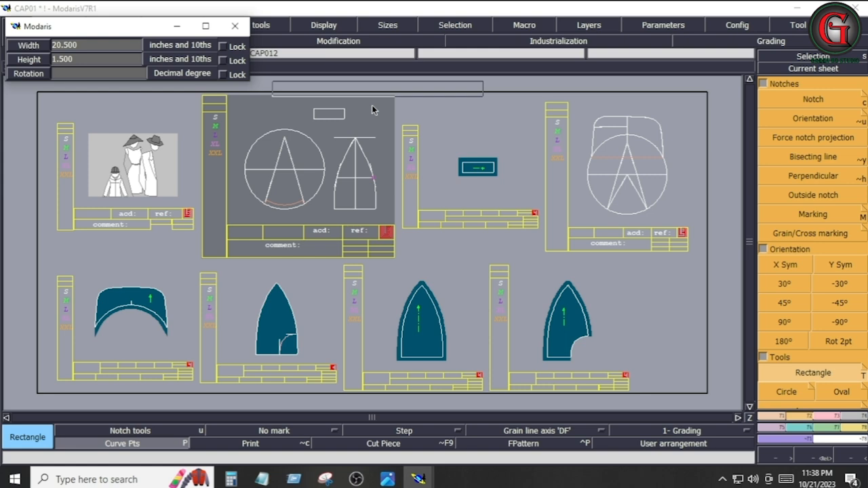
Step: Extract the long rectangle as a seam piece, rearrange all sheets and enter "CAP FACHING 1X1" as its comment
{"action": "key", "text": "o"}
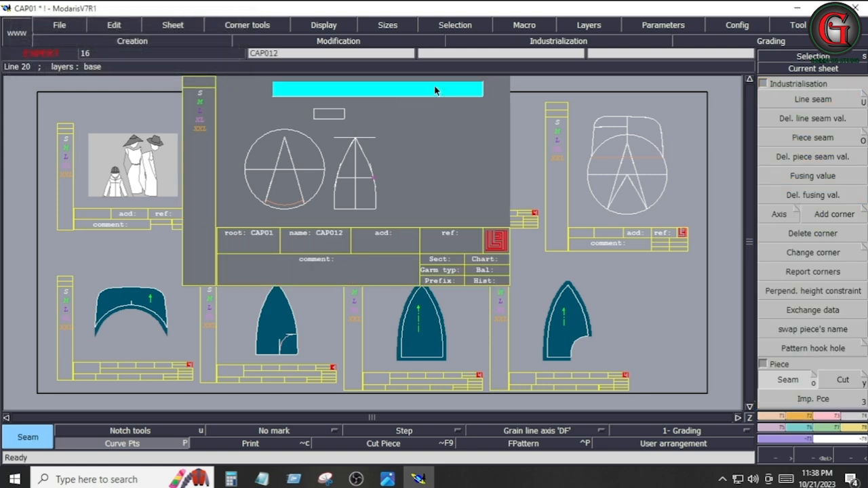
{"action": "key", "text": "j"}
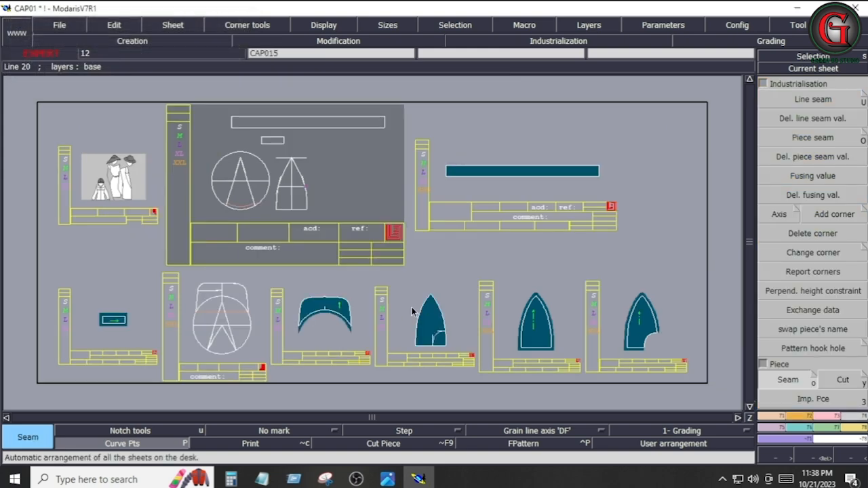
{"action": "left_click", "coordinate": [496, 188]}
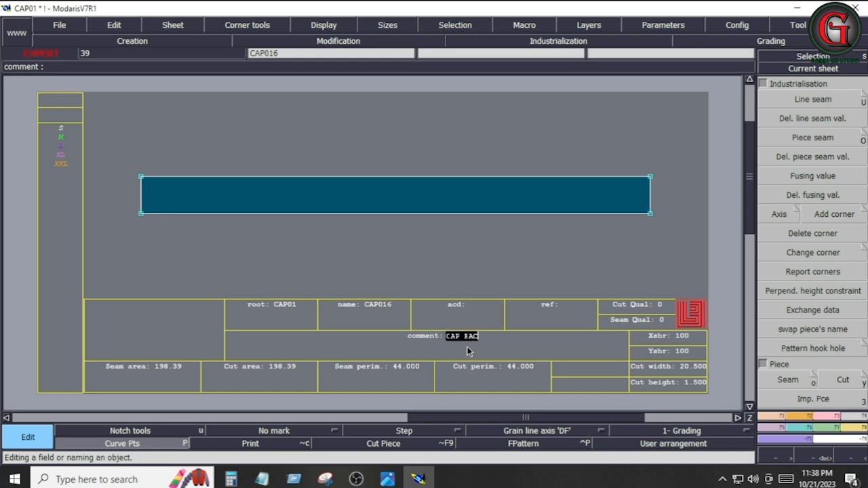
{"action": "type", "text": "G 1X1"}
{"action": "key", "text": "Return"}
Step: Apply a 0.4-inch line seam to all four sides of the facing piece
{"action": "left_click", "coordinate": [813, 99]}
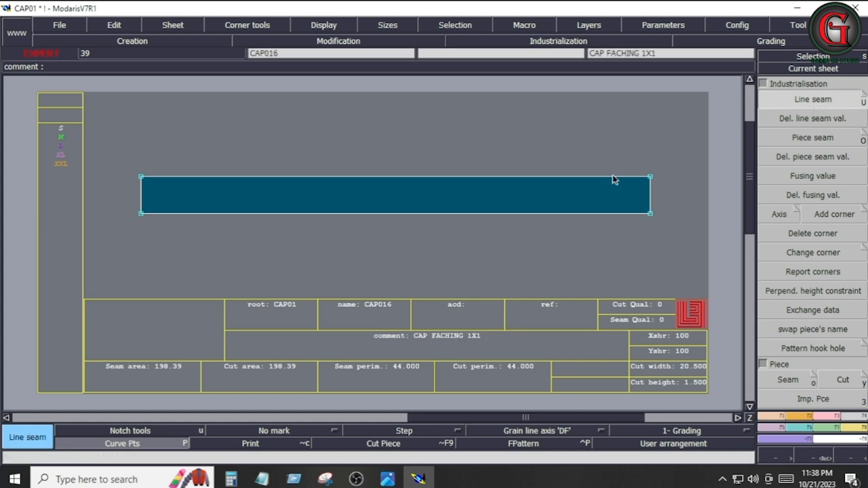
{"action": "left_click_drag", "start_coordinate": [116, 149], "coordinate": [630, 228]}
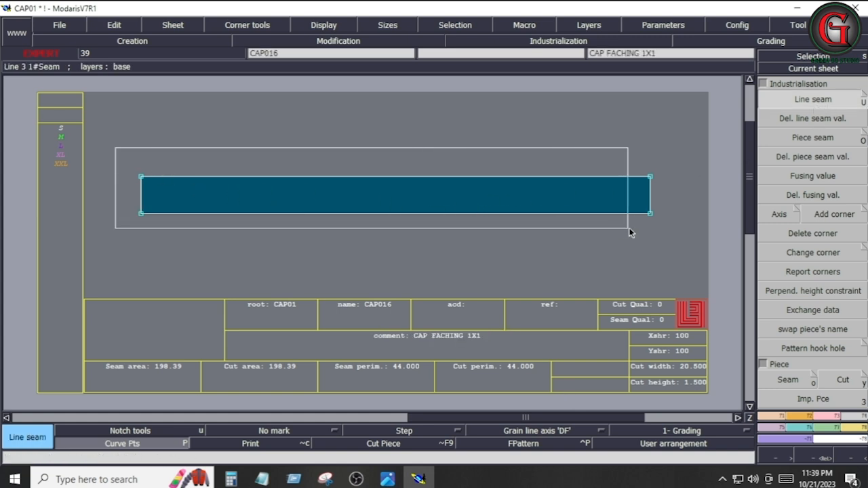
{"action": "left_click", "coordinate": [594, 214]}
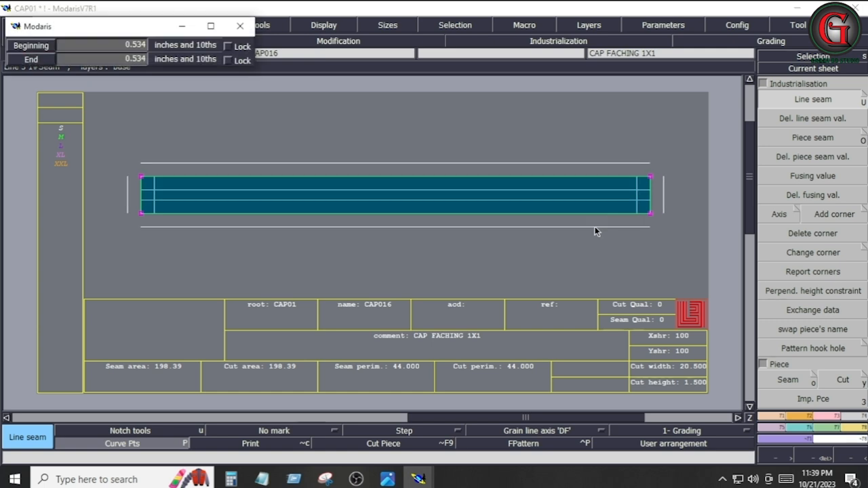
{"action": "type", "text": "0.400"}
{"action": "key", "text": "Return"}
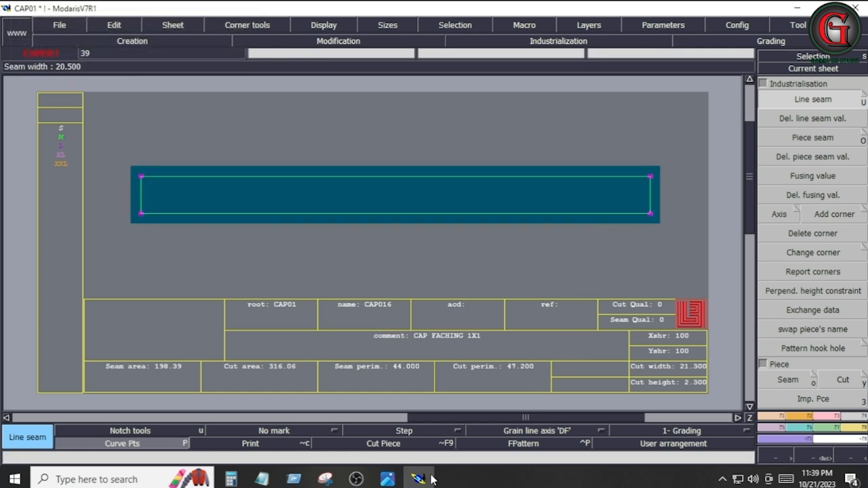
Step: Examine the inside of the cap in the tech pack photo
{"action": "left_click", "coordinate": [387, 479]}
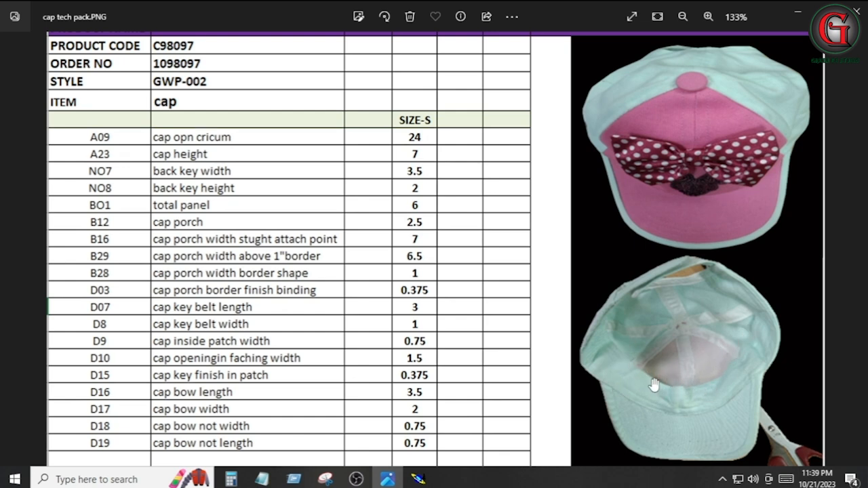
{"action": "scroll", "coordinate": [724, 380], "scroll_direction": "up", "scroll_amount": 4}
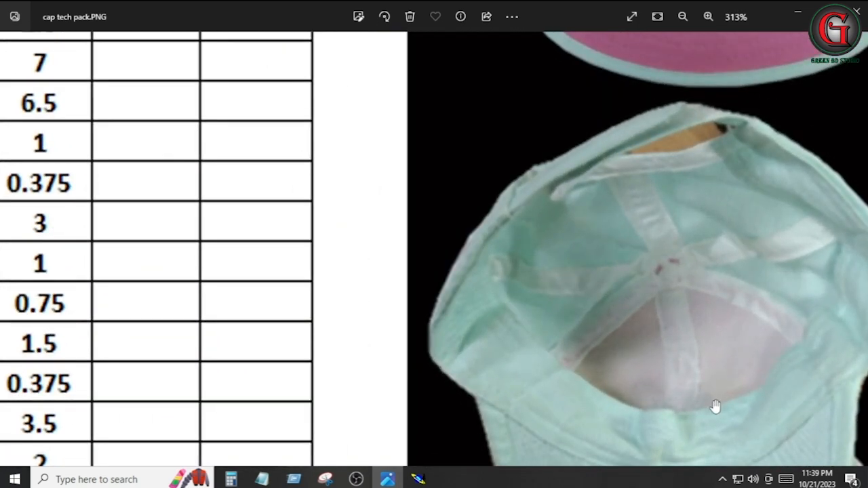
{"action": "scroll", "coordinate": [715, 405], "scroll_direction": "down", "scroll_amount": 5}
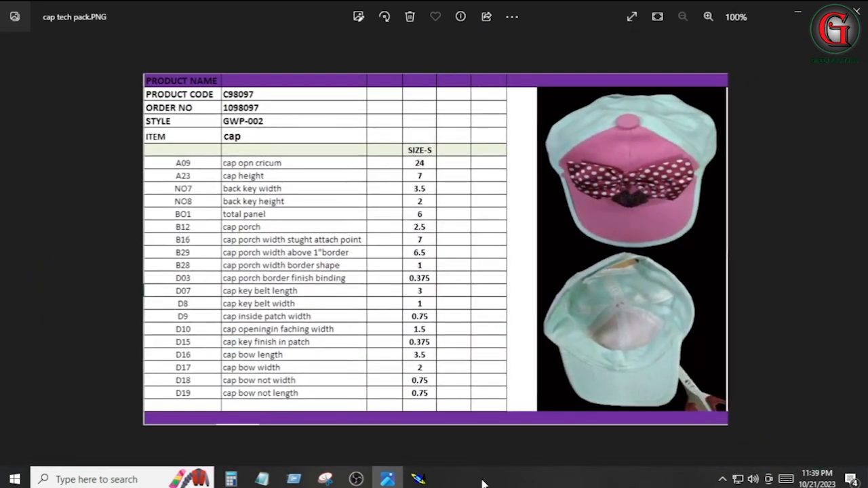
Step: Return to Modaris and add a horizontal grain line axis 'DF' inside the facing piece
{"action": "left_click", "coordinate": [418, 478]}
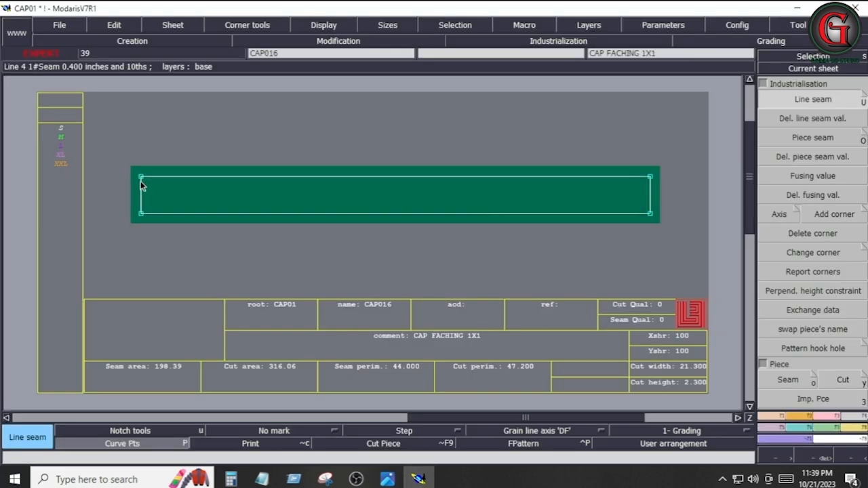
{"action": "left_click", "coordinate": [534, 431]}
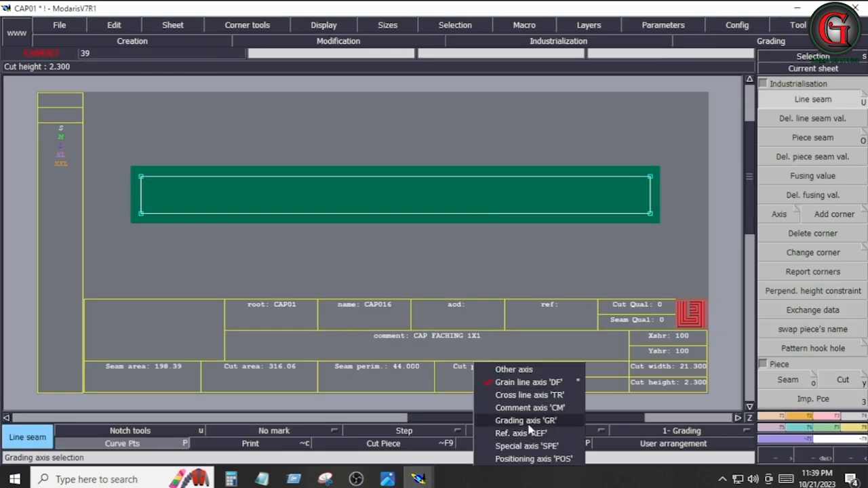
{"action": "left_click", "coordinate": [521, 382]}
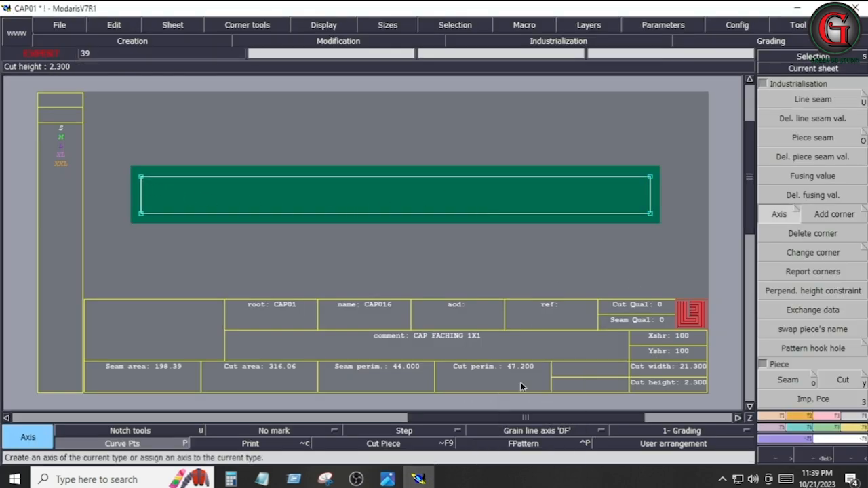
{"action": "left_click", "coordinate": [434, 196]}
{"action": "left_click", "coordinate": [536, 199]}
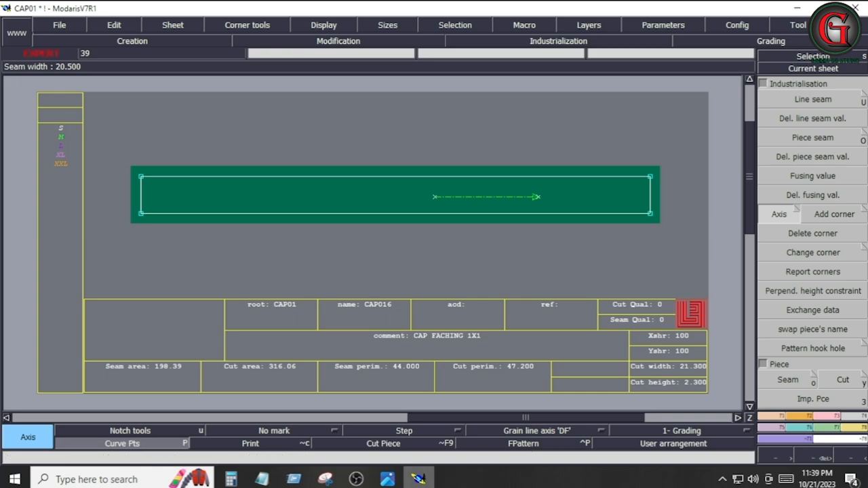
Step: Check the remaining cap measurements, including the inside patch width, in the tech pack image
{"action": "left_click", "coordinate": [387, 479]}
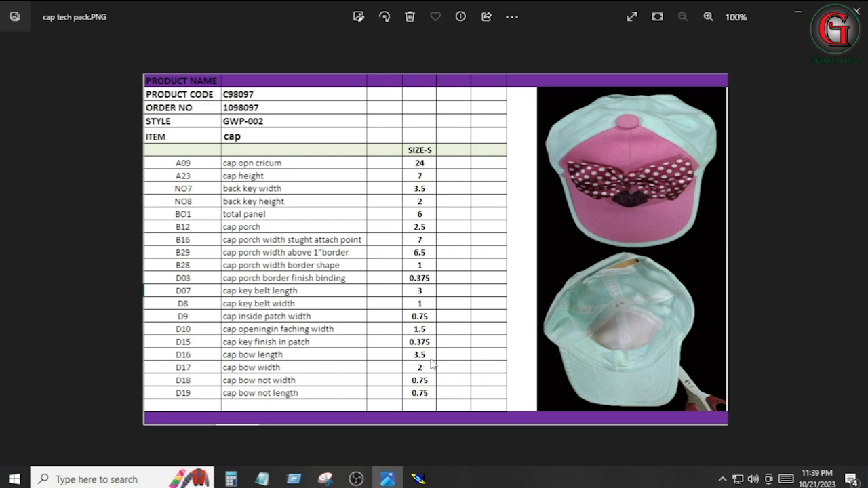
{"action": "left_click", "coordinate": [387, 478]}
{"action": "left_click", "coordinate": [389, 483]}
Step: Back in Modaris, draw a rectangle 15 inches wide and 0.75 inch high above the facing piece
{"action": "left_click", "coordinate": [418, 479]}
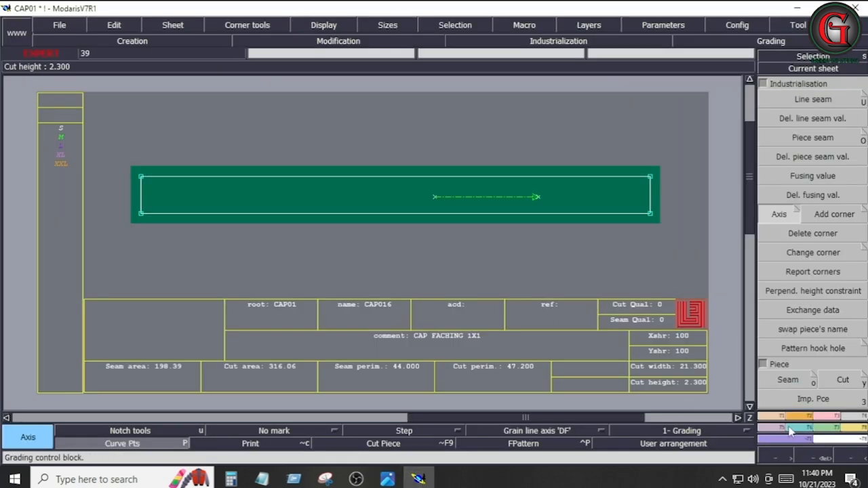
{"action": "left_click", "coordinate": [788, 418]}
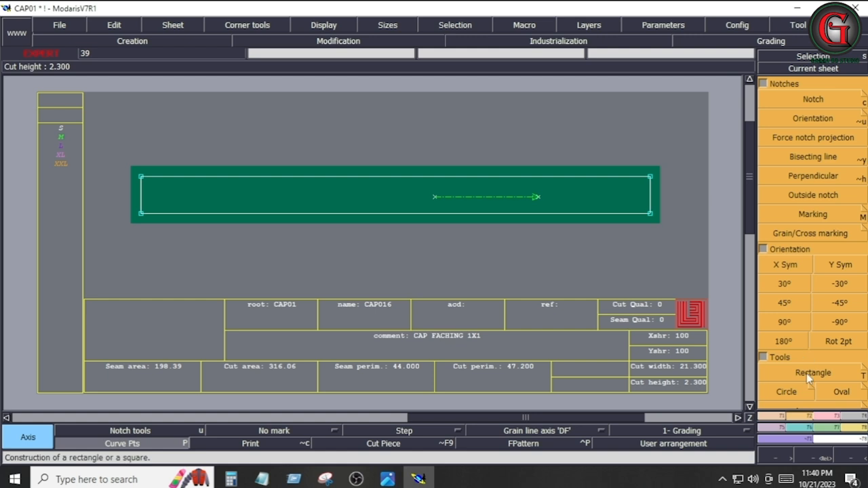
{"action": "left_click", "coordinate": [806, 373]}
{"action": "left_click", "coordinate": [261, 124]}
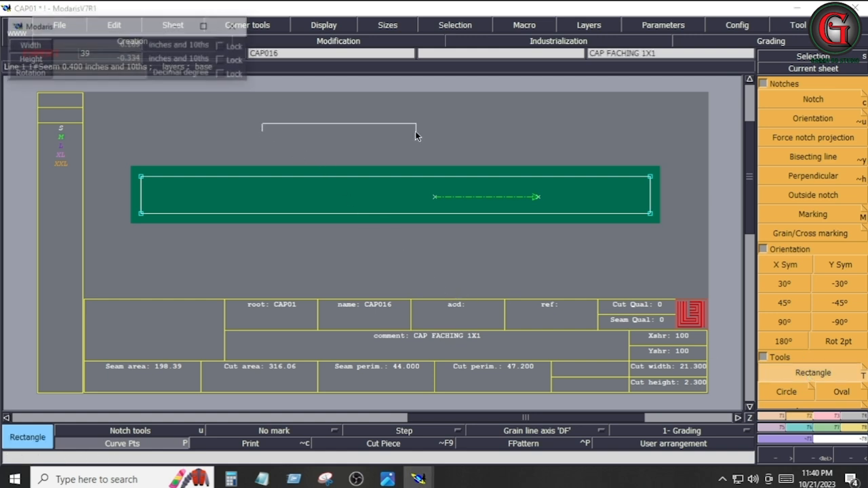
{"action": "type", "text": "20.500"}
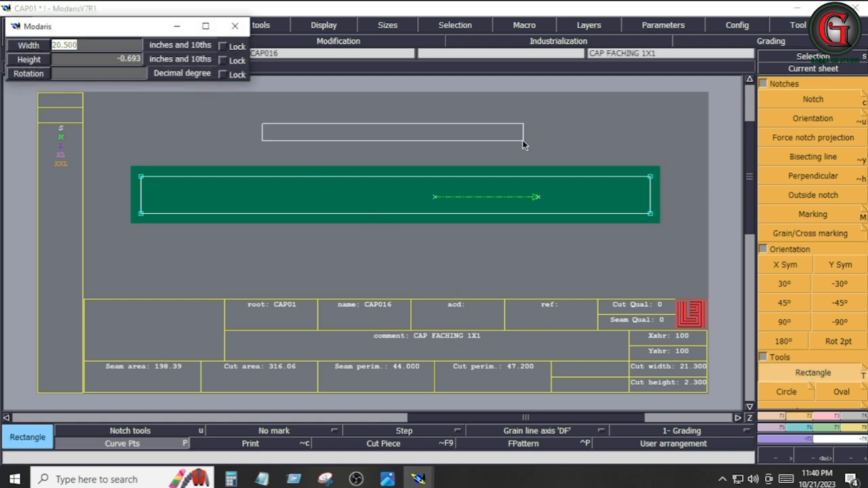
{"action": "type", "text": "15"}
{"action": "key", "text": "Tab"}
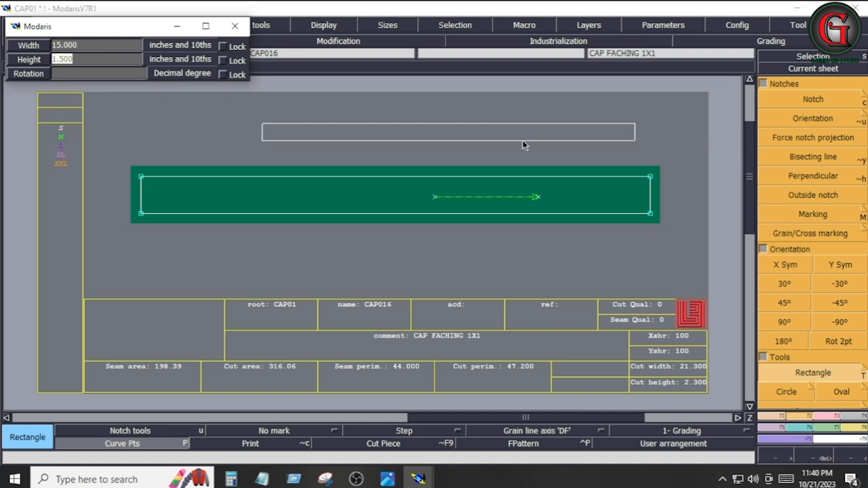
{"action": "type", "text": ".75"}
{"action": "key", "text": "Tab"}
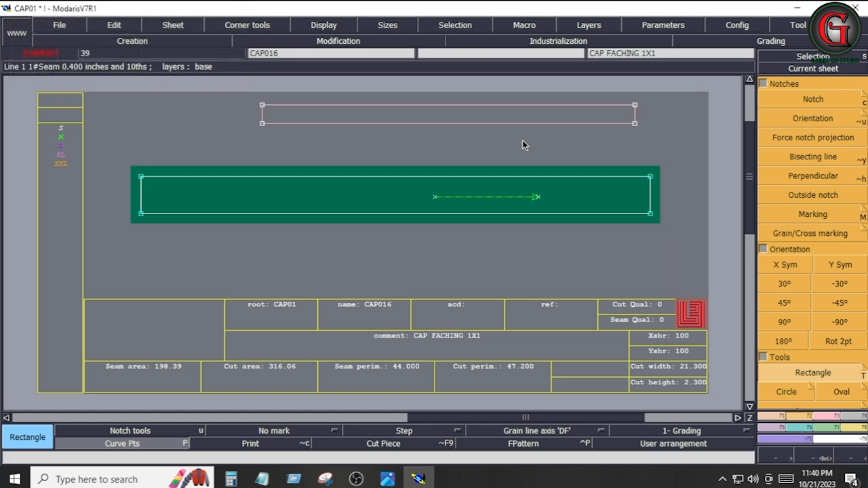
{"action": "key", "text": "Return"}
Step: Extract the 15 x 0.75 inch rectangle as a separate seam piece and delete its original from the facing sheet
{"action": "left_click", "coordinate": [861, 420]}
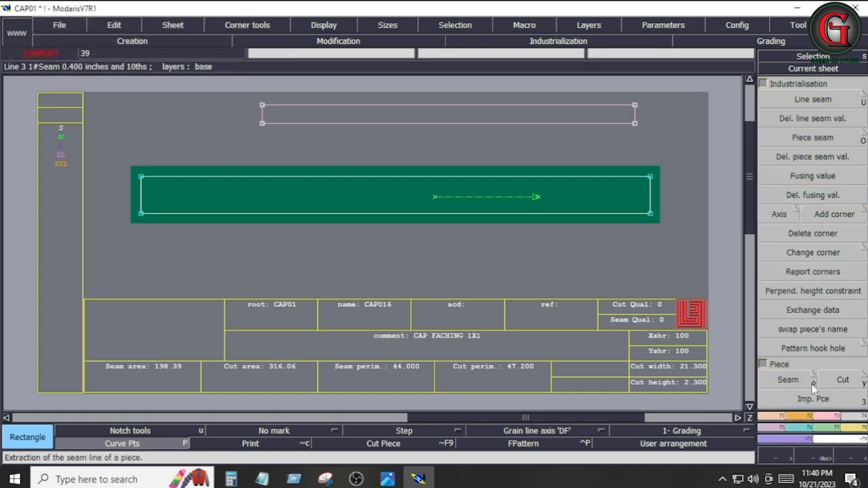
{"action": "left_click", "coordinate": [788, 380]}
{"action": "left_click", "coordinate": [558, 115]}
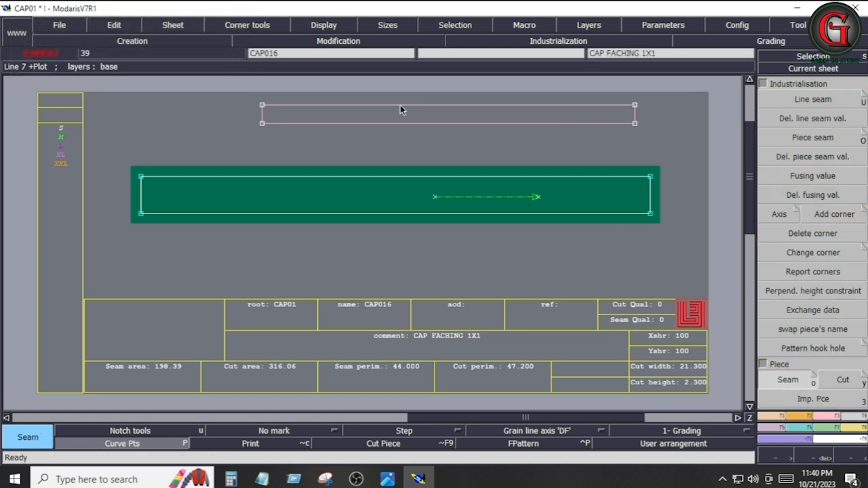
{"action": "left_click_drag", "start_coordinate": [233, 93], "coordinate": [653, 132]}
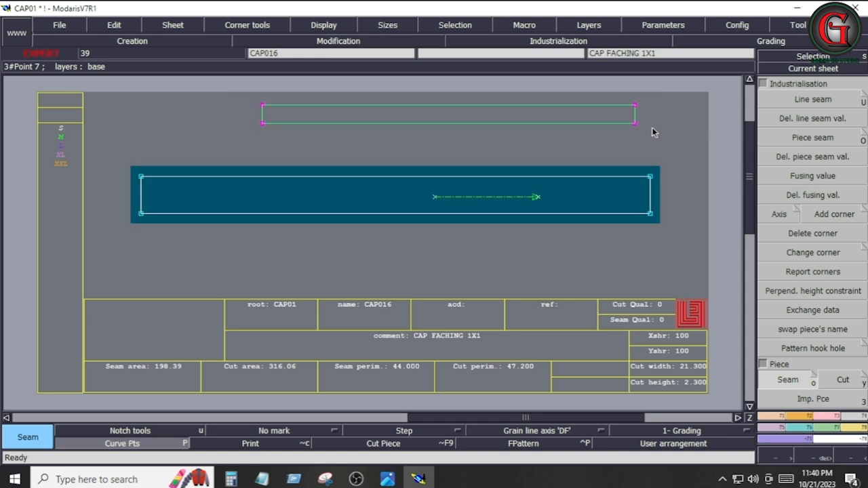
{"action": "key", "text": "Delete"}
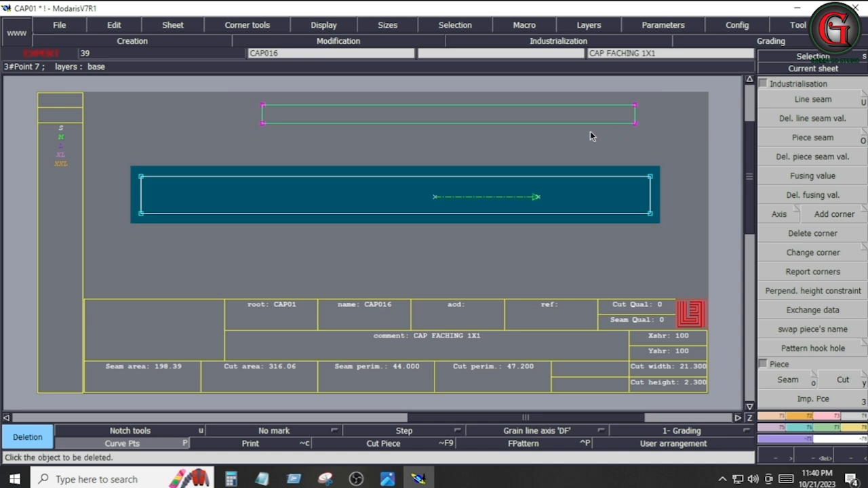
{"action": "left_click", "coordinate": [586, 122]}
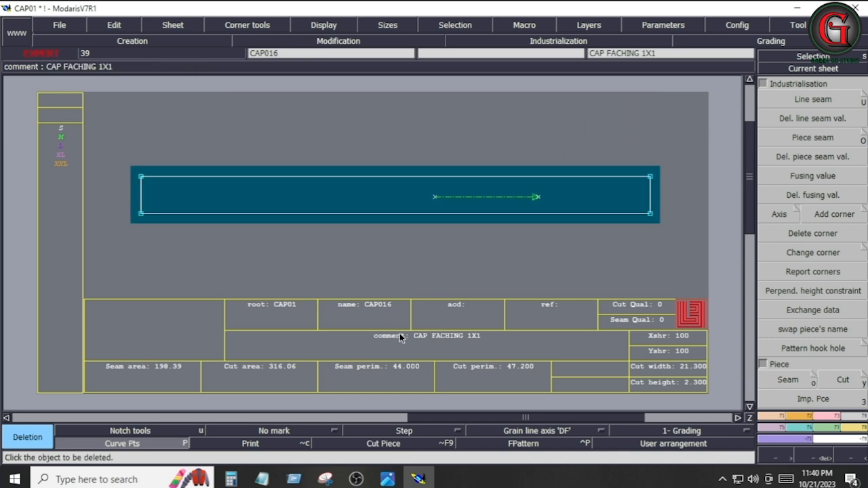
Step: Move the grain line axis on the new strip's sheet into the strip piece
{"action": "left_click", "coordinate": [367, 362]}
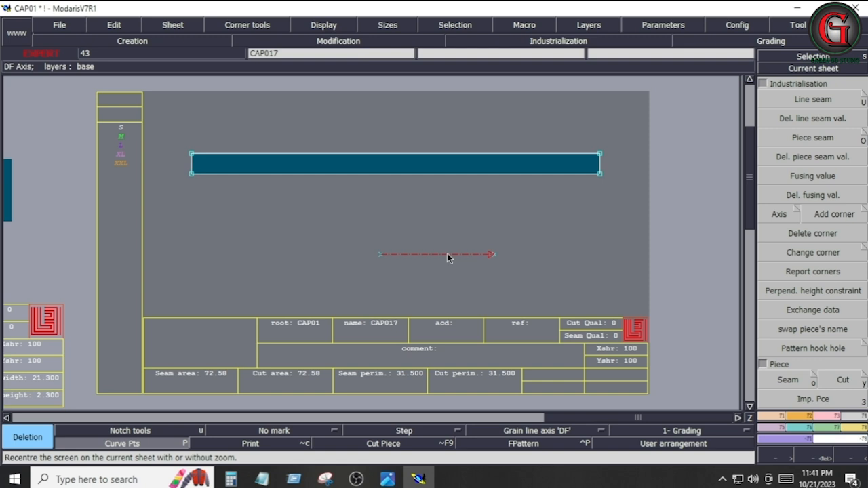
{"action": "key", "text": "m"}
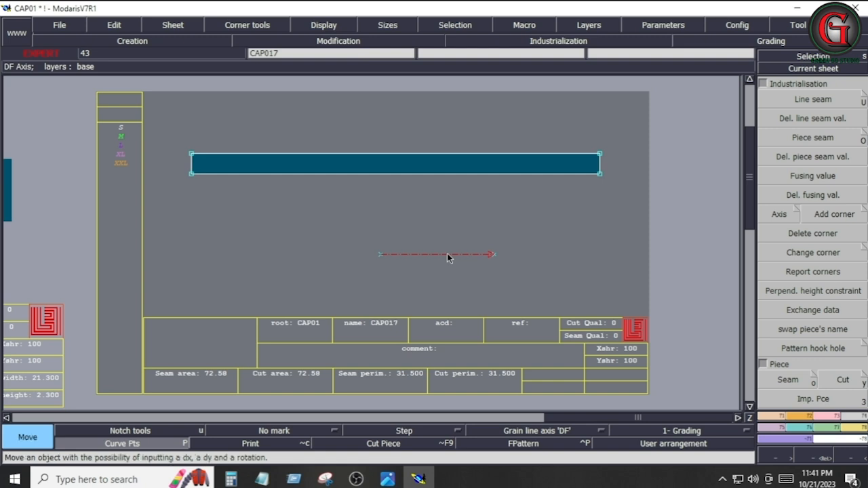
{"action": "left_click", "coordinate": [446, 254]}
{"action": "left_click", "coordinate": [445, 164]}
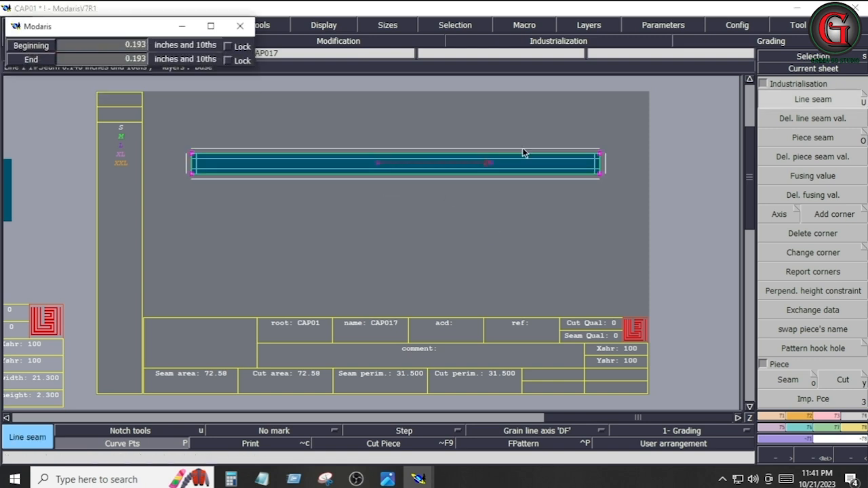
Step: Apply a 0.4-inch line seam to all four sides of the inside patch strip
{"action": "type", "text": "0.400"}
{"action": "key", "text": "Down"}
{"action": "key", "text": "Return"}
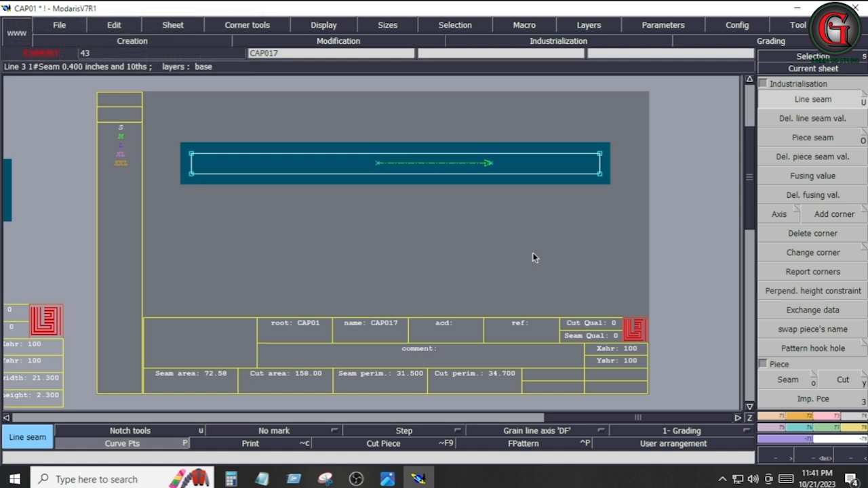
Step: Enter the comment "CAP IN PATCH 1X3" on the inside patch strip's sheet
{"action": "left_click", "coordinate": [532, 352]}
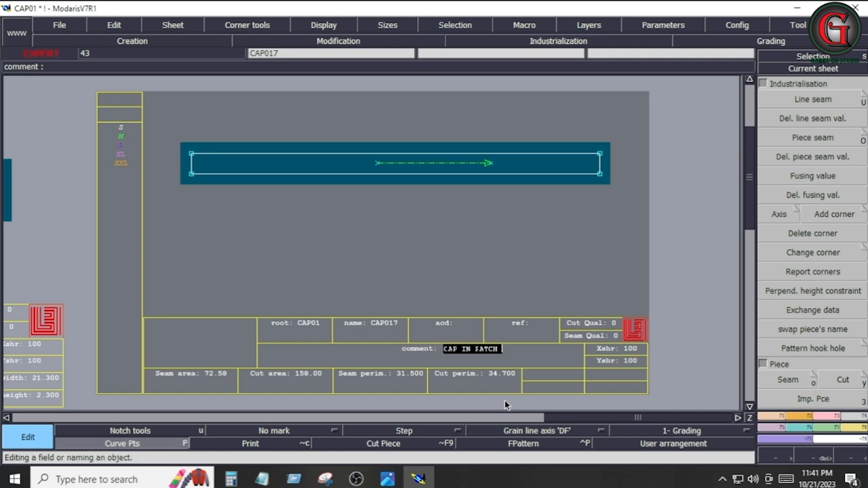
{"action": "type", "text": "1X3"}
{"action": "key", "text": "Return"}
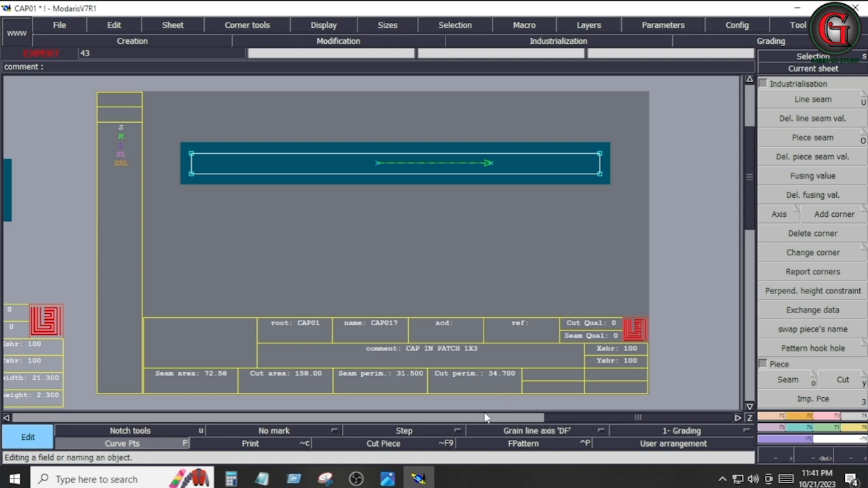
Step: Consult the cap tech pack for the bow measurements, and in Modaris draw a rectangle 3.5 inches wide and 4 inches high on the construction sheet
{"action": "left_click", "coordinate": [387, 479]}
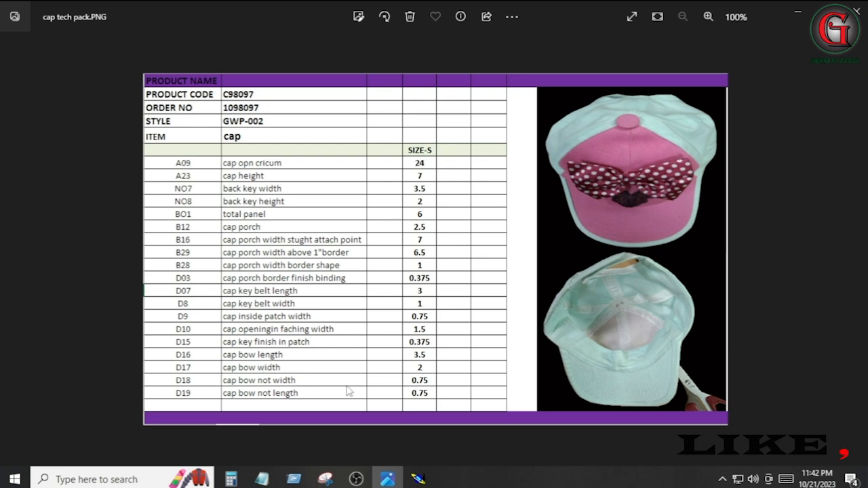
{"action": "left_click", "coordinate": [417, 479]}
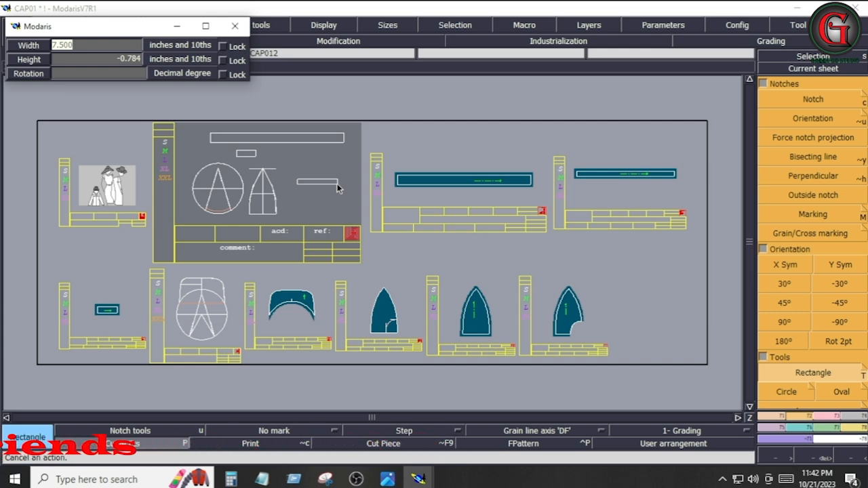
{"action": "type", "text": "3.5"}
{"action": "key", "text": "Tab"}
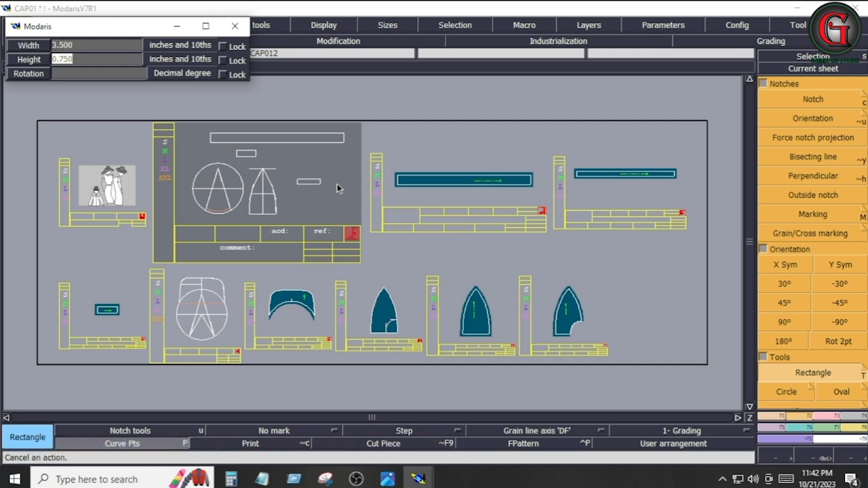
{"action": "type", "text": "4"}
{"action": "key", "text": "Return"}
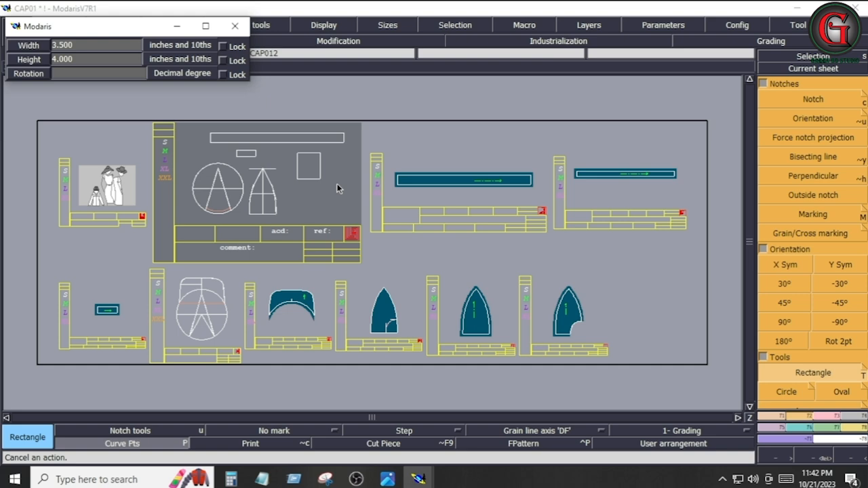
Step: Extract the 3.5 x 4 inch rectangle as a separate seam piece and rearrange all sheets on the desk
{"action": "left_click", "coordinate": [834, 416]}
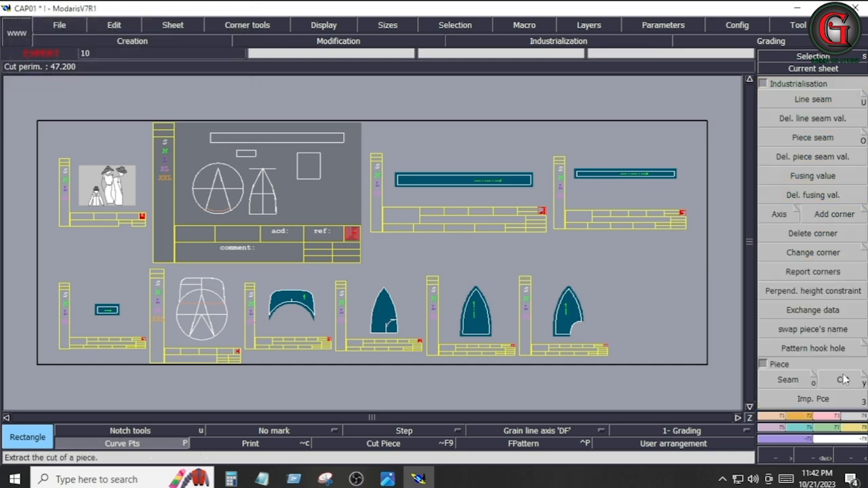
{"action": "left_click", "coordinate": [788, 381]}
{"action": "left_click", "coordinate": [308, 166]}
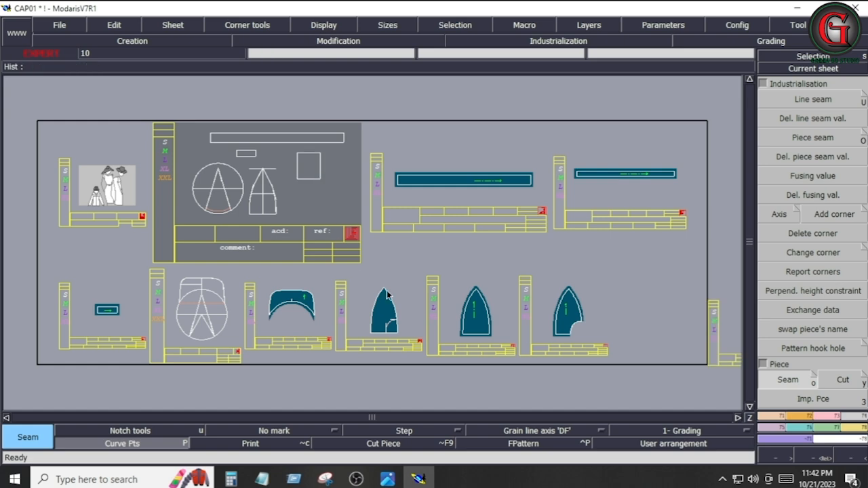
{"action": "key", "text": "j"}
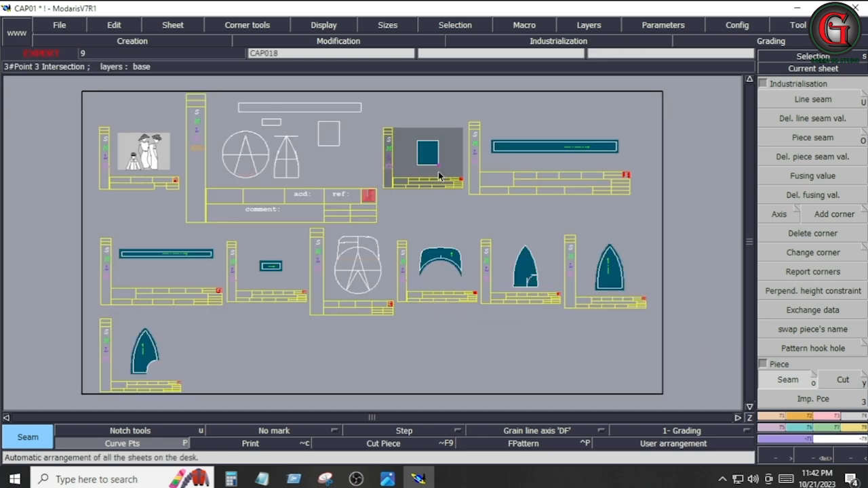
Step: Add a short horizontal grain line axis 'DF' in the middle of the new 3.5 x 4 inch bow piece
{"action": "key", "text": "Home"}
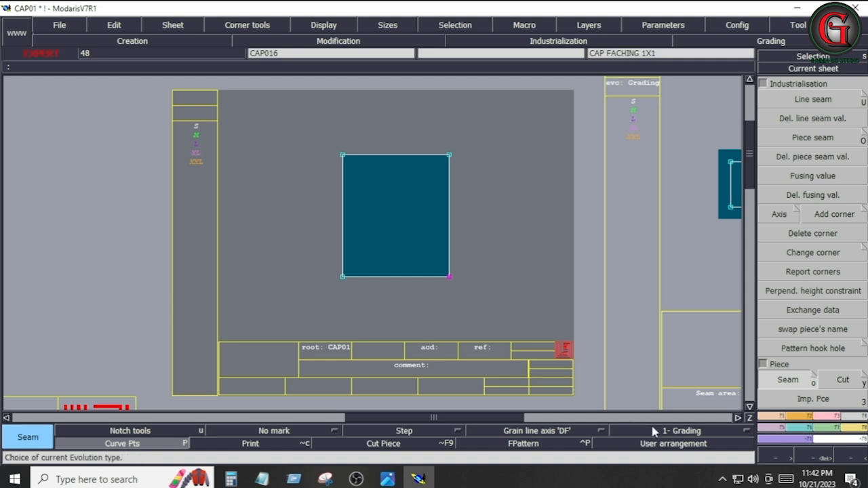
{"action": "left_click_drag", "start_coordinate": [558, 439], "coordinate": [547, 385]}
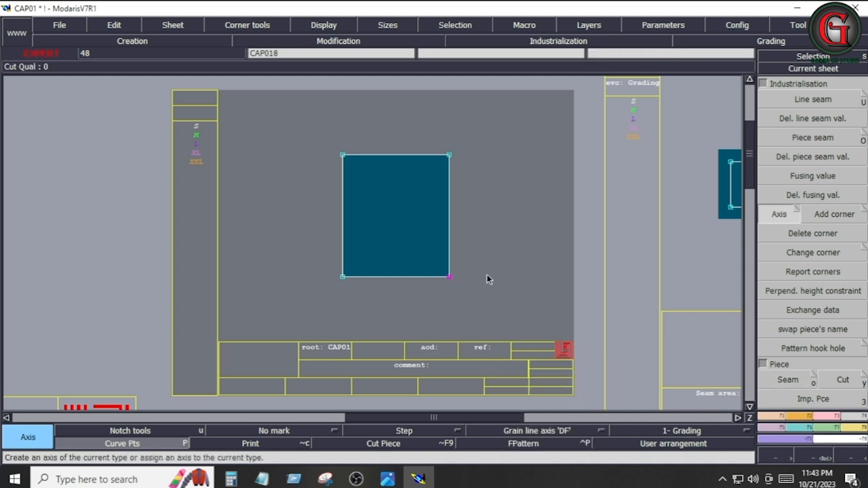
{"action": "left_click_drag", "start_coordinate": [383, 218], "coordinate": [416, 217]}
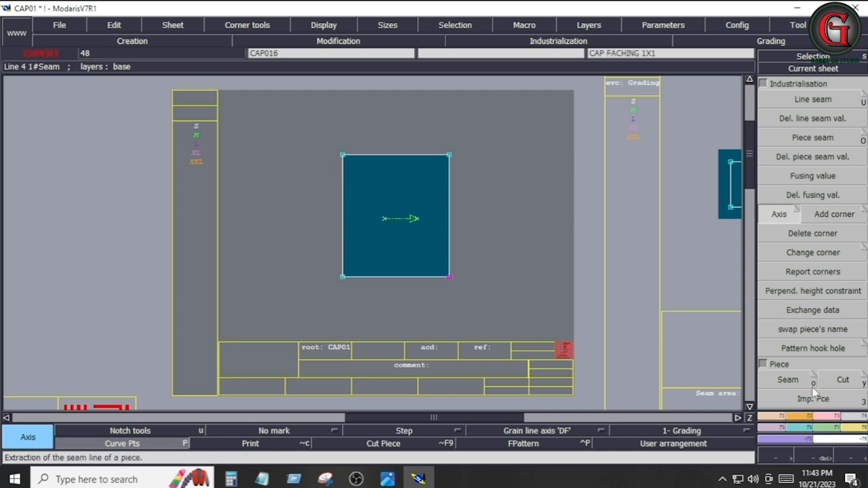
Step: Apply a 0.4-inch line seam to all four sides of the bow piece
{"action": "left_click", "coordinate": [810, 101]}
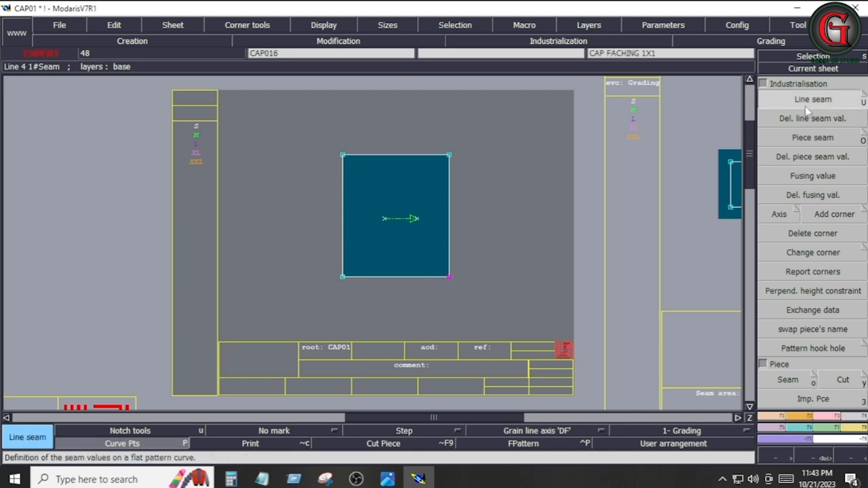
{"action": "left_click", "coordinate": [447, 243]}
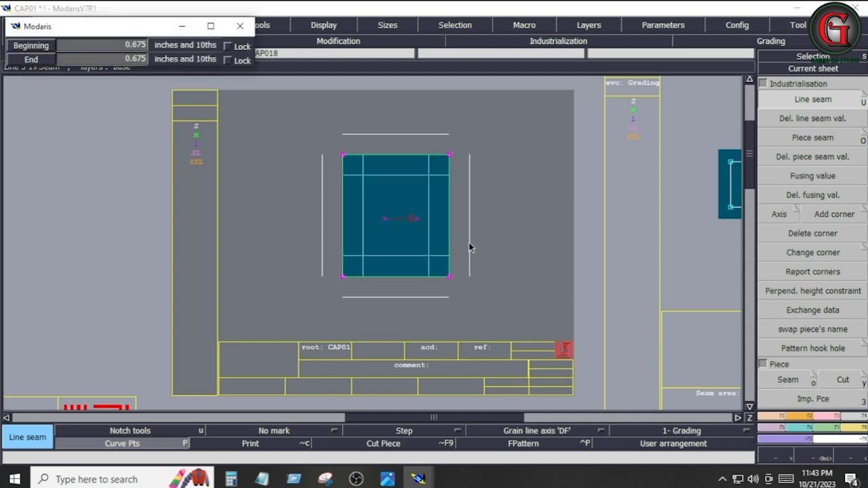
{"action": "type", "text": ".4"}
{"action": "key", "text": "Return"}
{"action": "key", "text": "Return"}
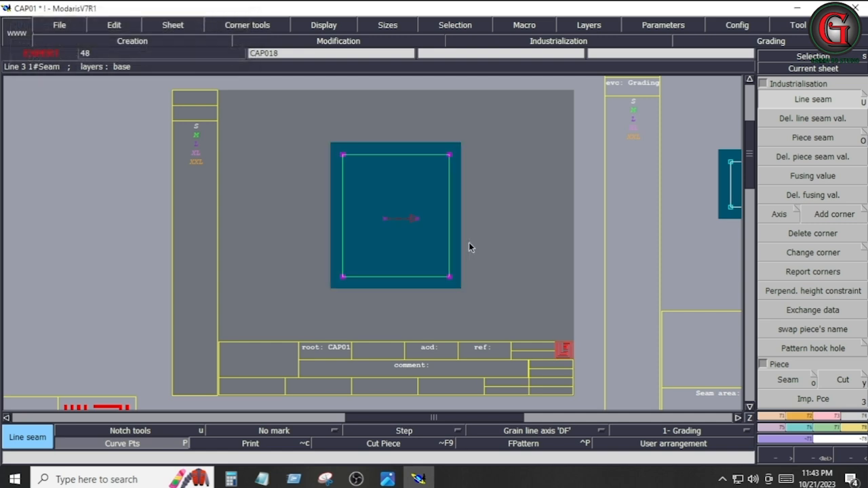
{"action": "left_click", "coordinate": [519, 251]}
{"action": "key", "text": "j"}
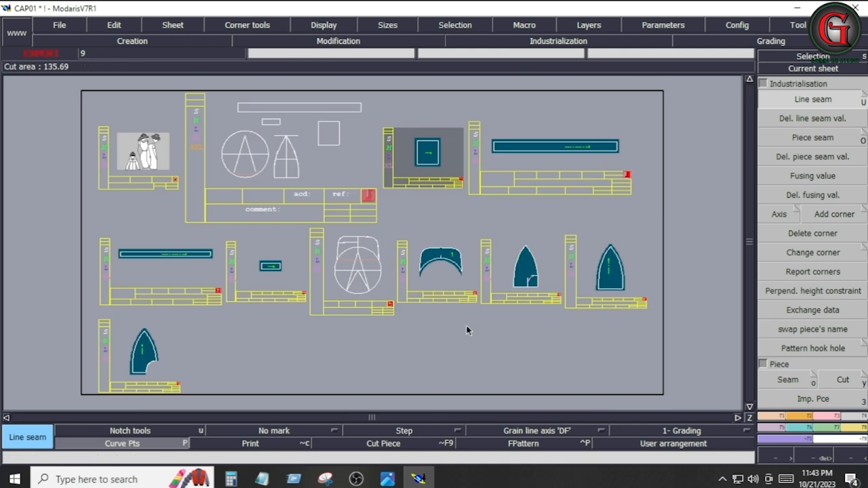
Step: Draw a 1.5 x 1.5 inch square below the bow rectangle on the construction sheet
{"action": "left_click", "coordinate": [793, 417]}
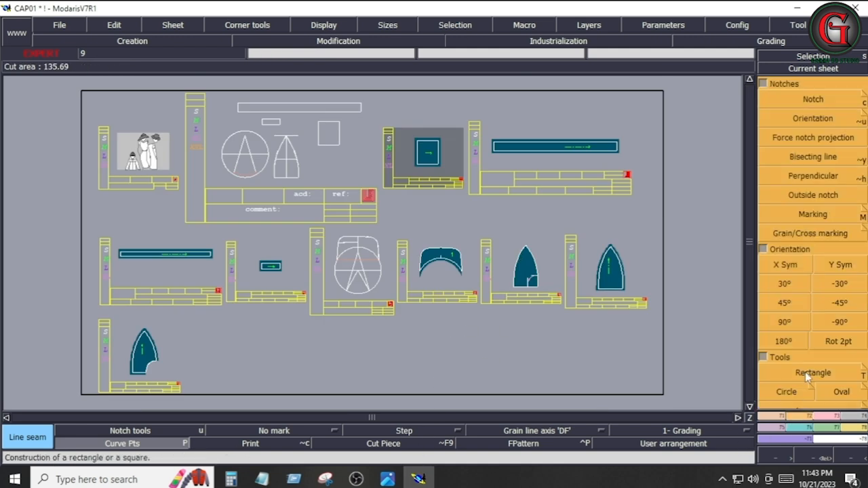
{"action": "left_click", "coordinate": [809, 375]}
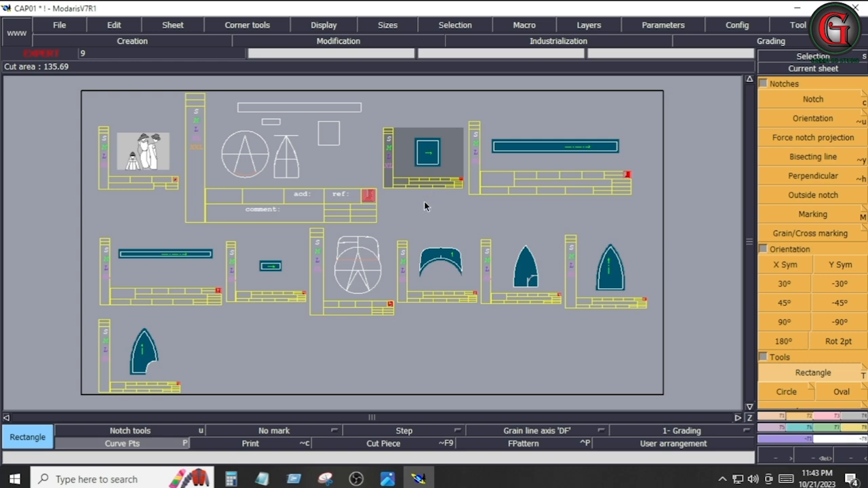
{"action": "left_click", "coordinate": [319, 160]}
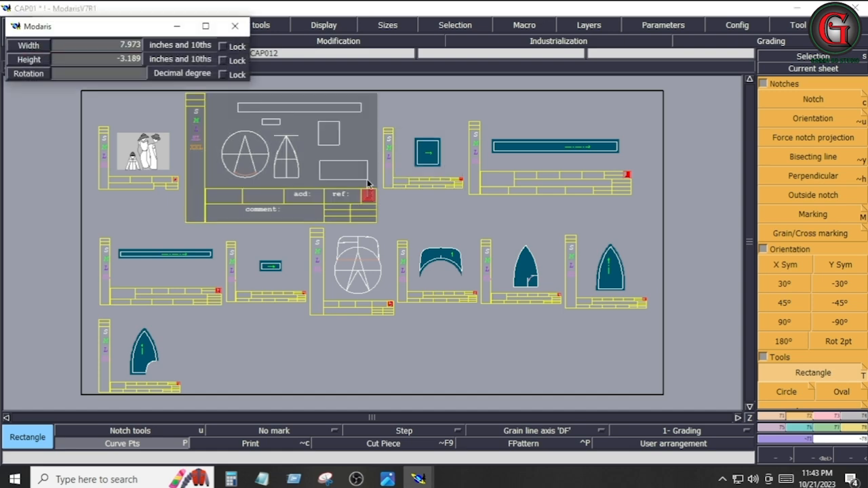
{"action": "type", "text": "3.5001.500"}
{"action": "key", "text": "Return"}
{"action": "type", "text": "1"}
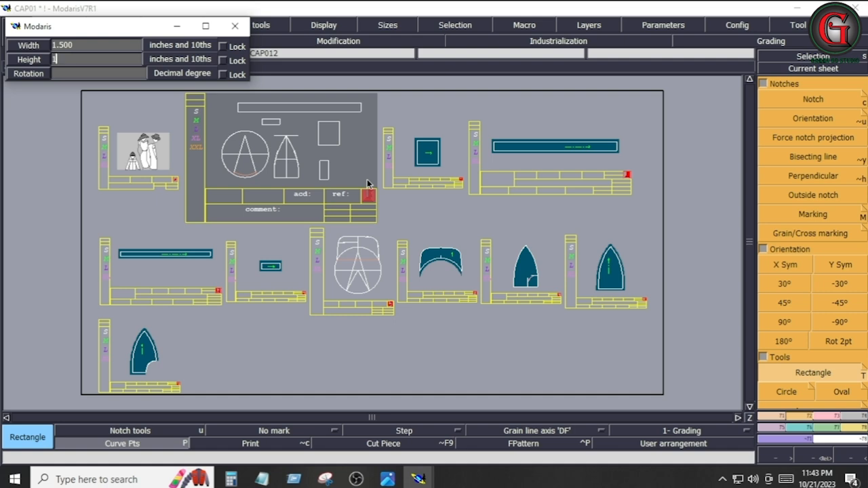
{"action": "type", "text": ".500"}
{"action": "key", "text": "Return"}
Step: Extract the 1.5-inch square as a separate seam piece
{"action": "left_click", "coordinate": [558, 41]}
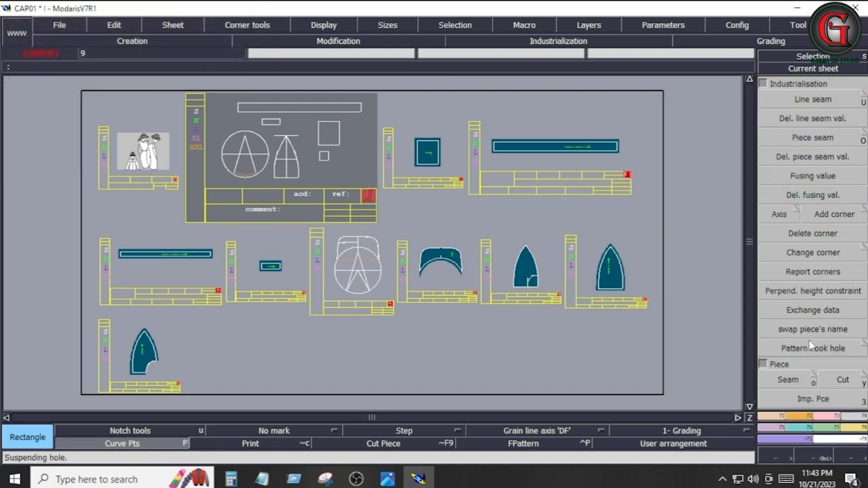
{"action": "left_click", "coordinate": [790, 378]}
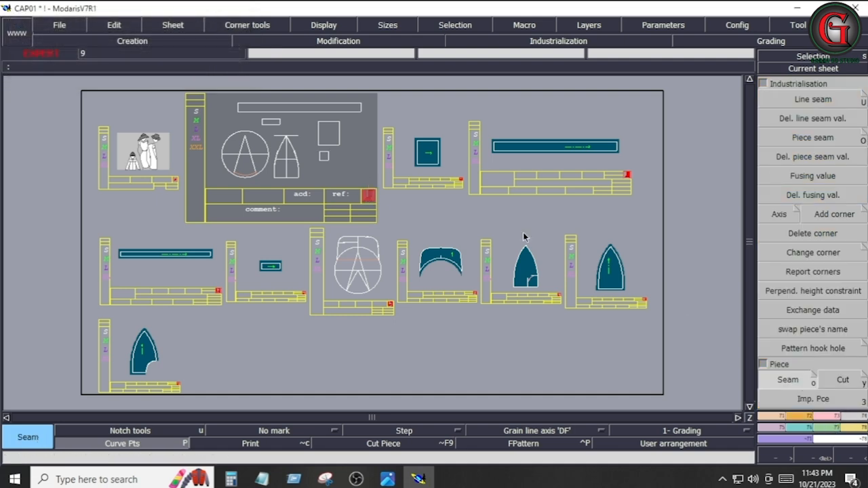
{"action": "left_click", "coordinate": [326, 157]}
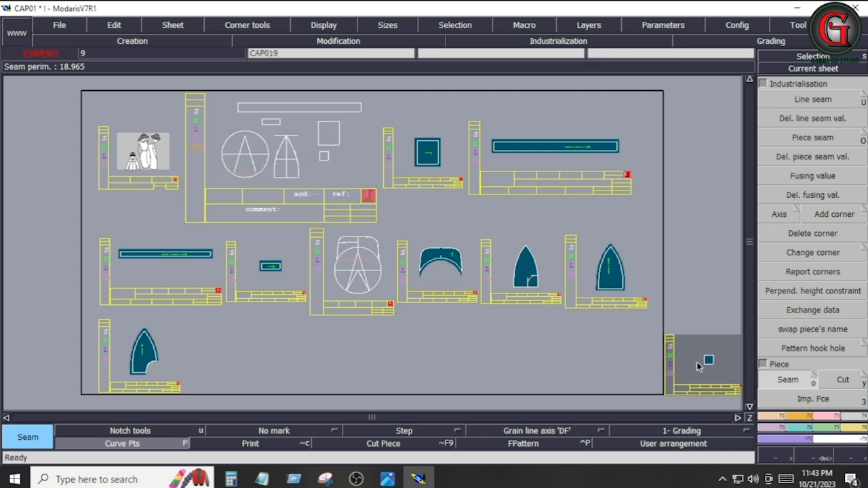
Step: Apply a 0.4-inch line seam to all four sides of the small square bow knot piece
{"action": "key", "text": "Home"}
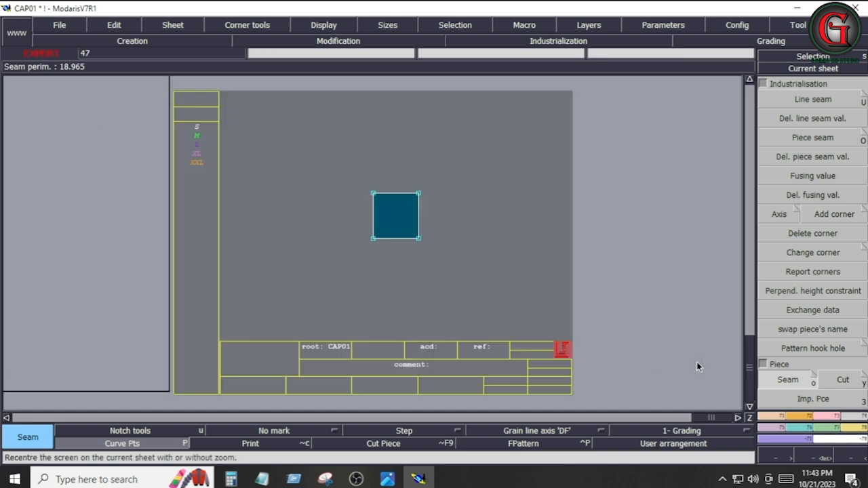
{"action": "left_click", "coordinate": [812, 99]}
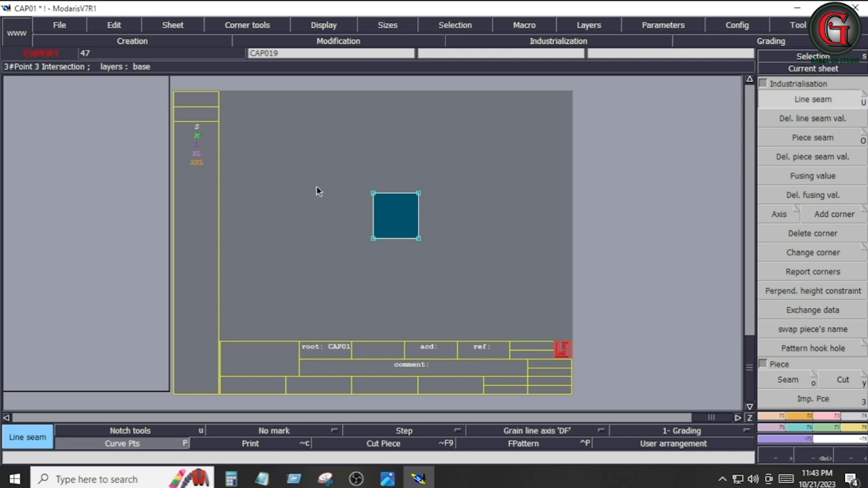
{"action": "left_click", "coordinate": [418, 224]}
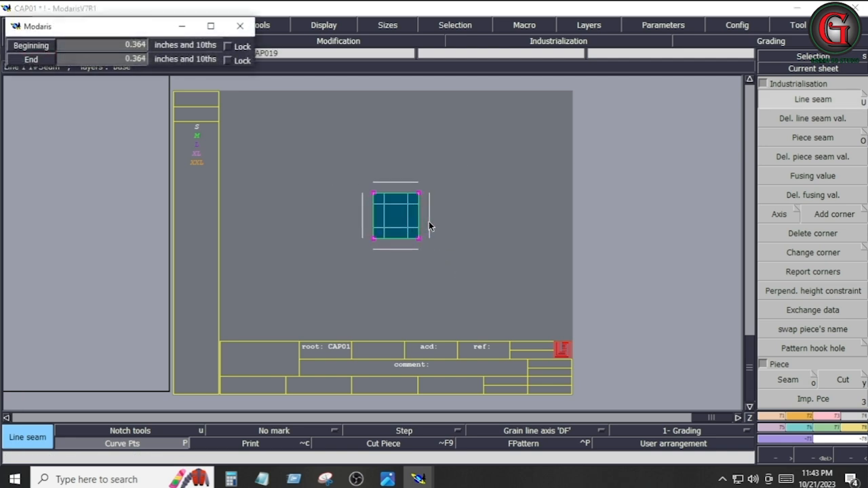
{"action": "type", "text": "0.400"}
{"action": "key", "text": "Return"}
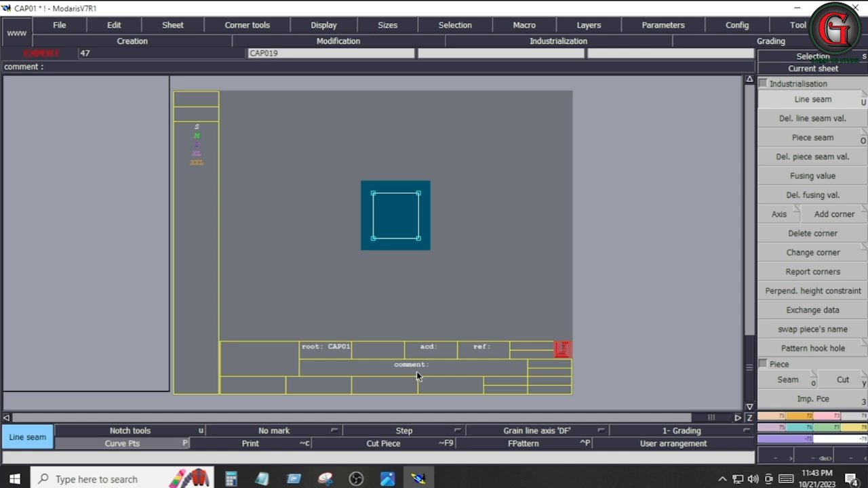
Step: Enter the comment "BOW KNOT 1X1" on the small square piece's sheet and rearrange the sheets
{"action": "left_click", "coordinate": [407, 375]}
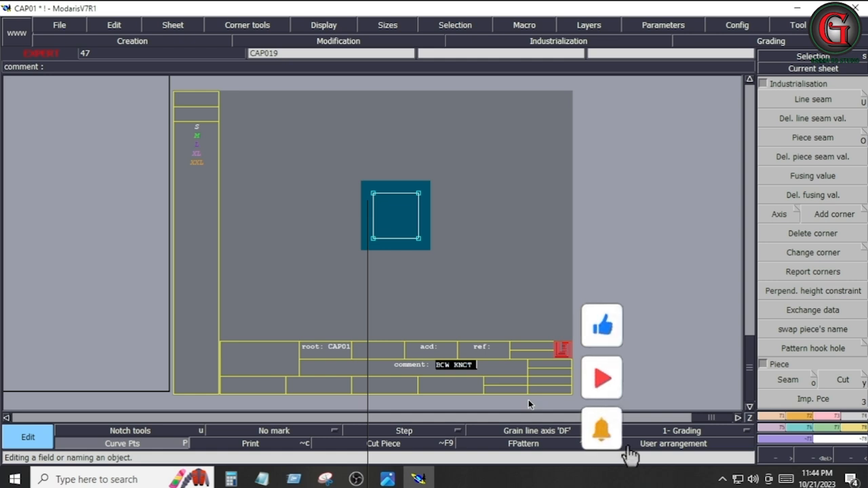
{"action": "type", "text": "1X1"}
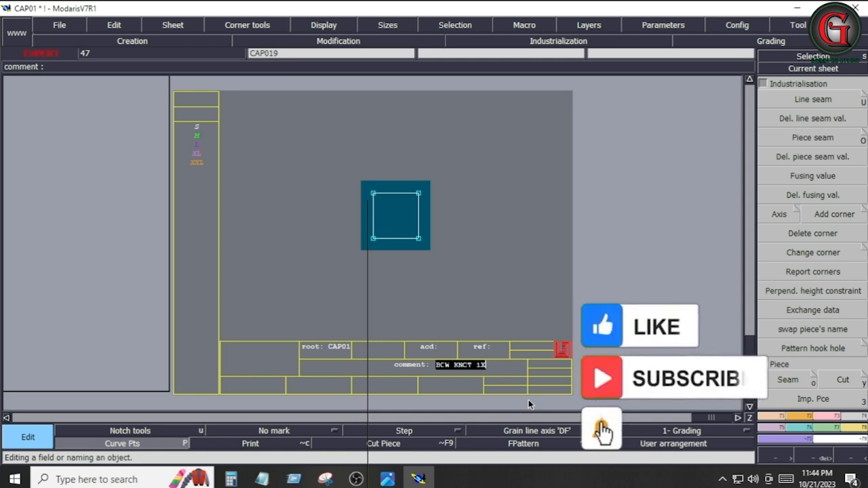
{"action": "key", "text": "Return"}
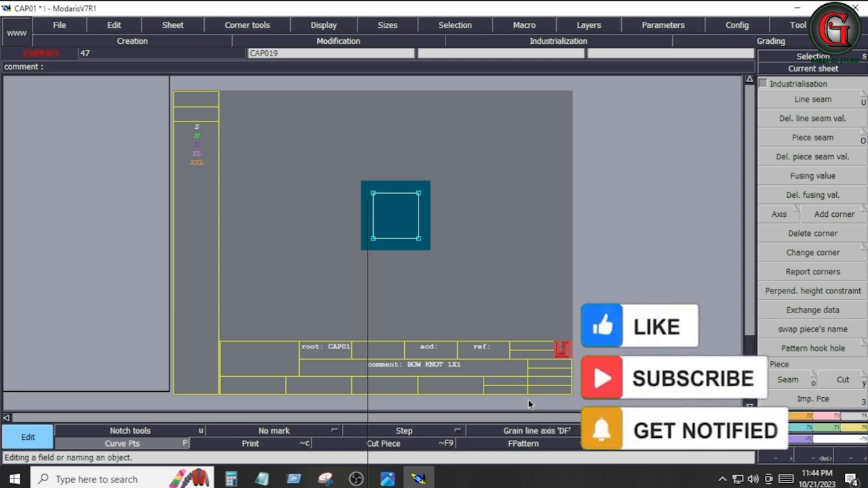
{"action": "key", "text": "8"}
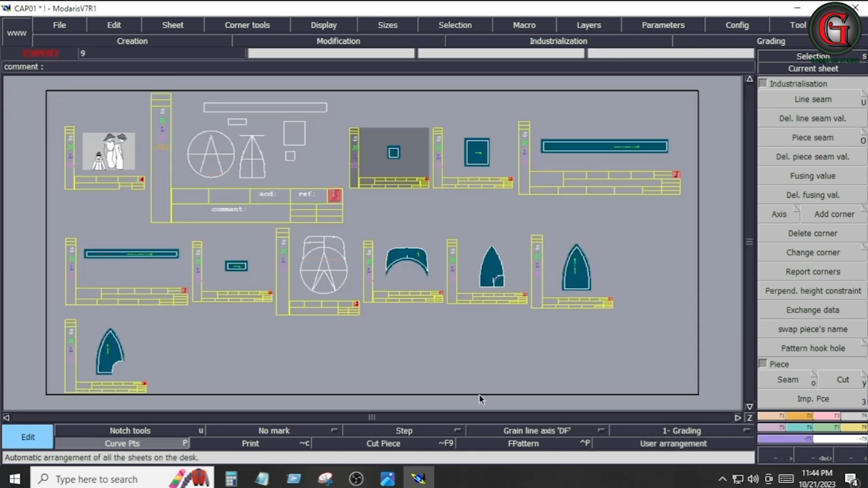
Step: Add a horizontal grain line axis 'DF' in the centre of the bow knot piece and return to the view of all sheets
{"action": "left_click", "coordinate": [427, 195]}
{"action": "left_click", "coordinate": [549, 430]}
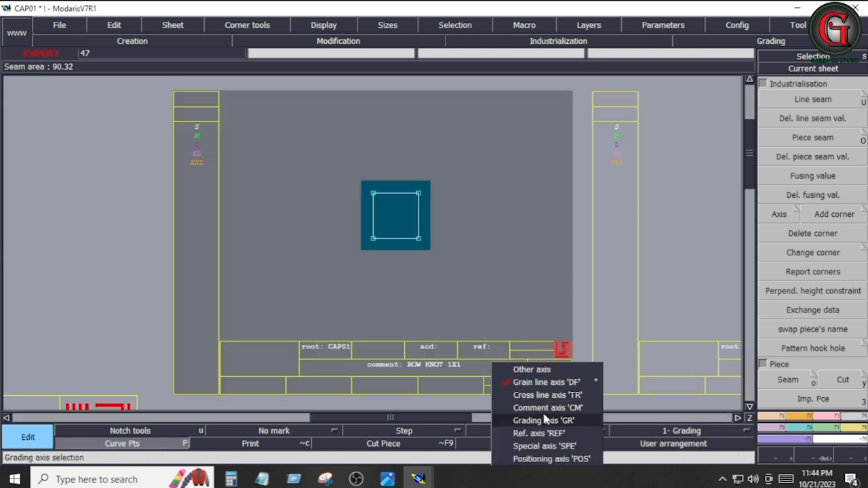
{"action": "left_click", "coordinate": [539, 383]}
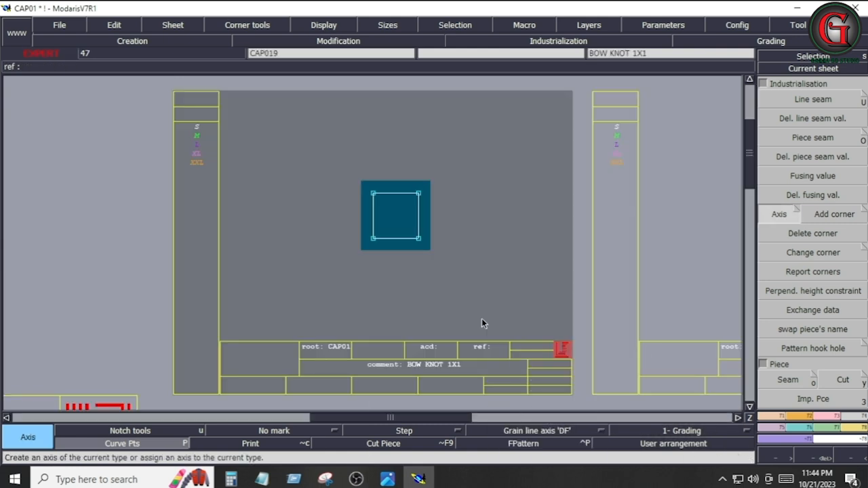
{"action": "left_click", "coordinate": [390, 218]}
{"action": "left_click", "coordinate": [404, 217]}
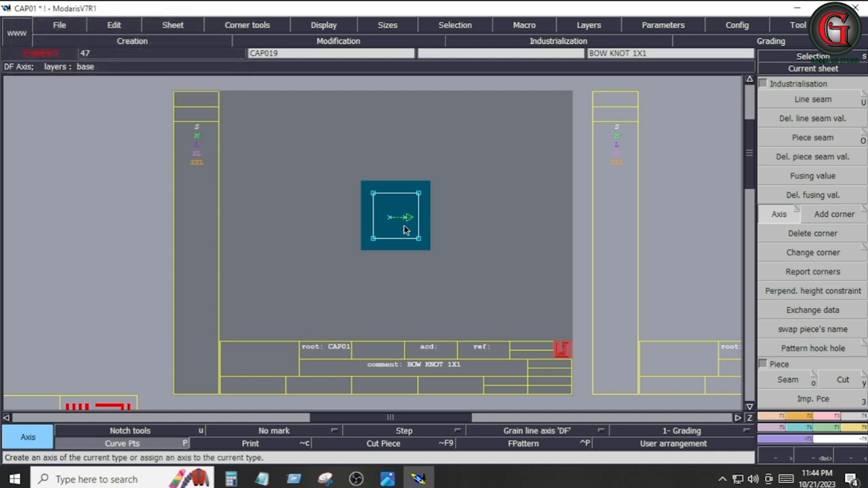
{"action": "key", "text": "8"}
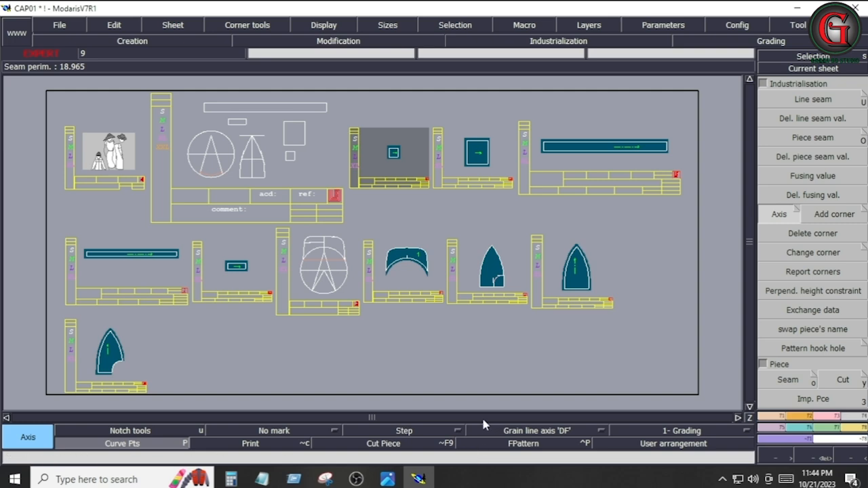
Step: Rotate the plain pointed cap panel and the pointed panel with the curved cutout by -90° each
{"action": "left_click", "coordinate": [562, 305]}
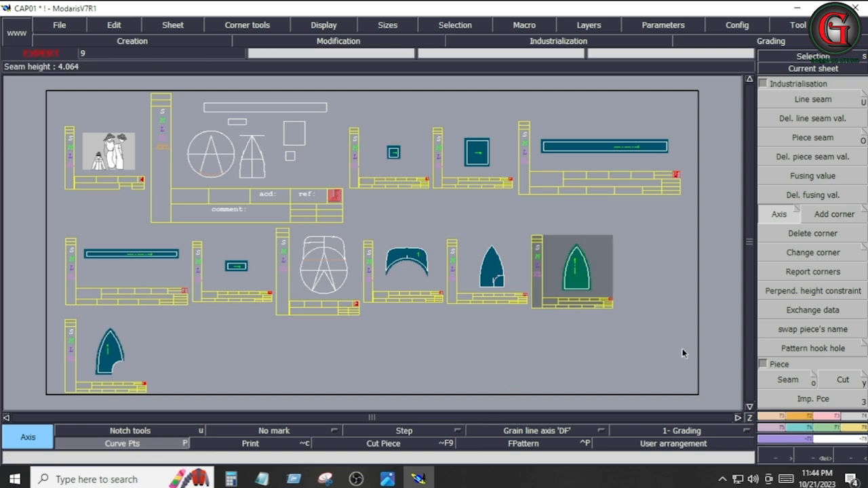
{"action": "left_click", "coordinate": [798, 421]}
{"action": "left_click", "coordinate": [833, 323]}
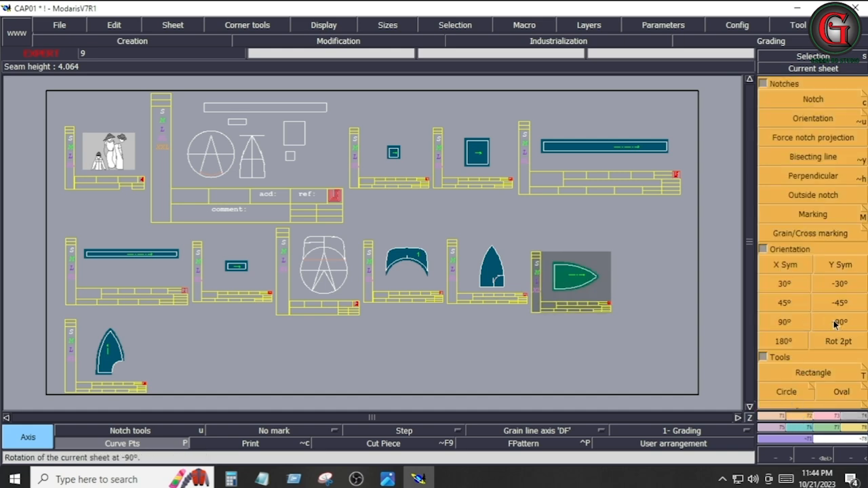
{"action": "left_click", "coordinate": [152, 369]}
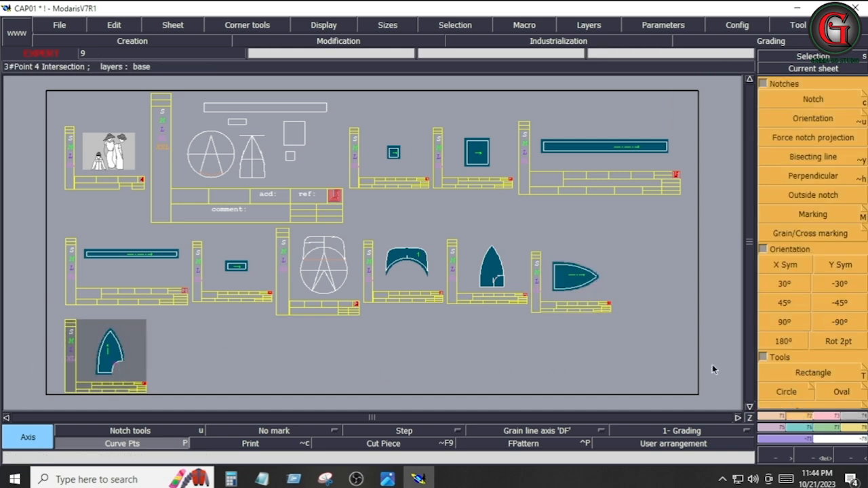
{"action": "left_click", "coordinate": [848, 325]}
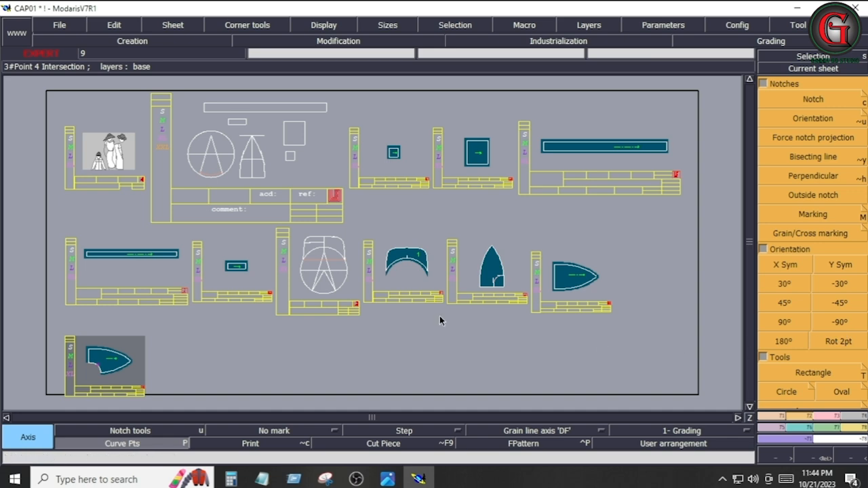
Step: Rotate the cap porch piece so its inner curve opens to the left, and rearrange all the sheets
{"action": "left_click", "coordinate": [434, 298]}
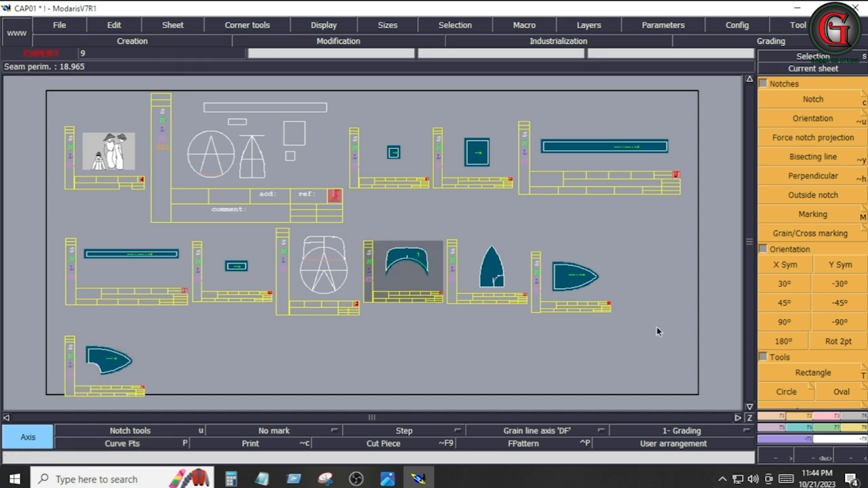
{"action": "left_click", "coordinate": [787, 323]}
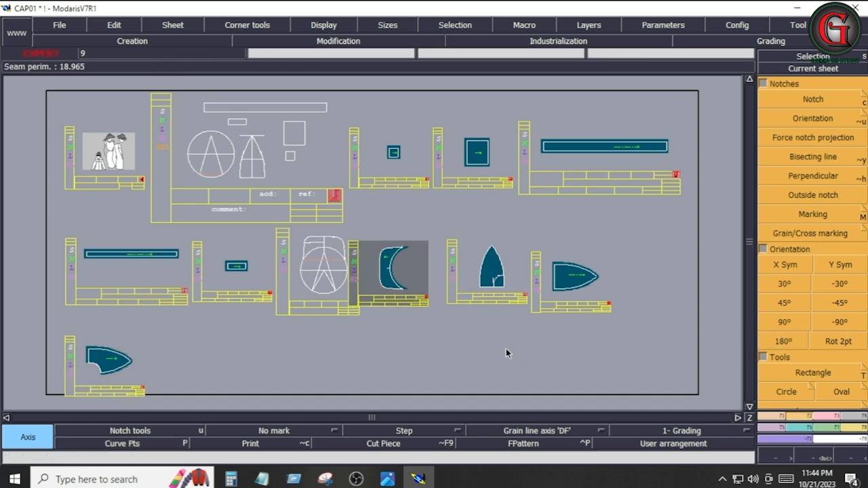
{"action": "key", "text": "j"}
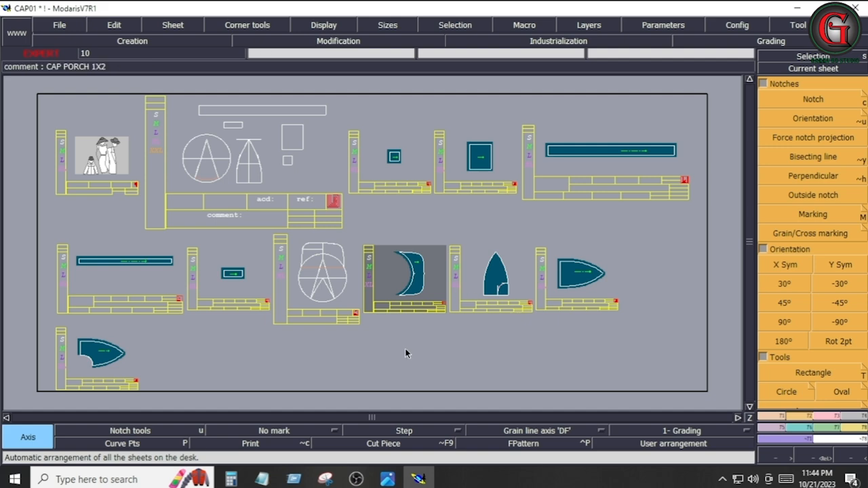
Step: Save the CAP01 model, continuing past the detected anomalies
{"action": "left_click", "coordinate": [59, 25]}
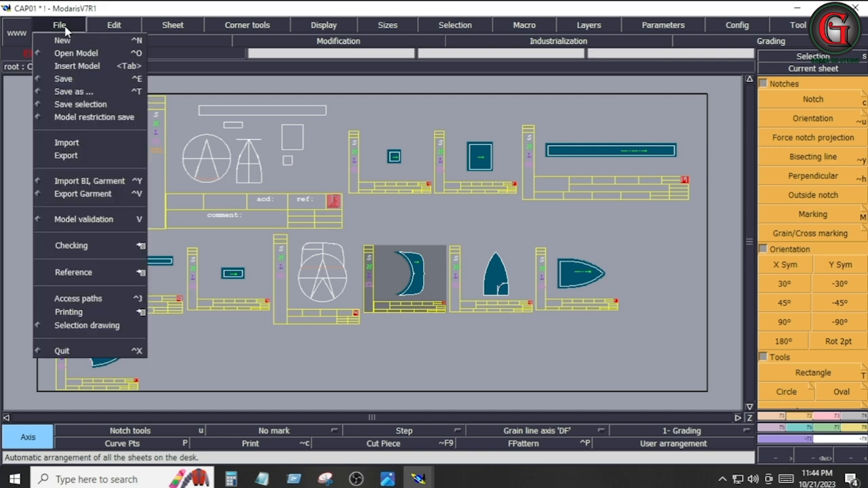
{"action": "left_click", "coordinate": [83, 74]}
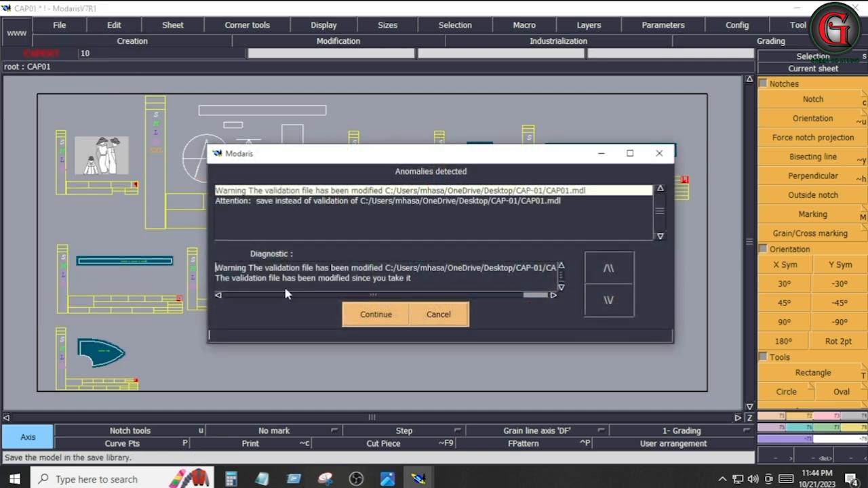
{"action": "left_click", "coordinate": [367, 315]}
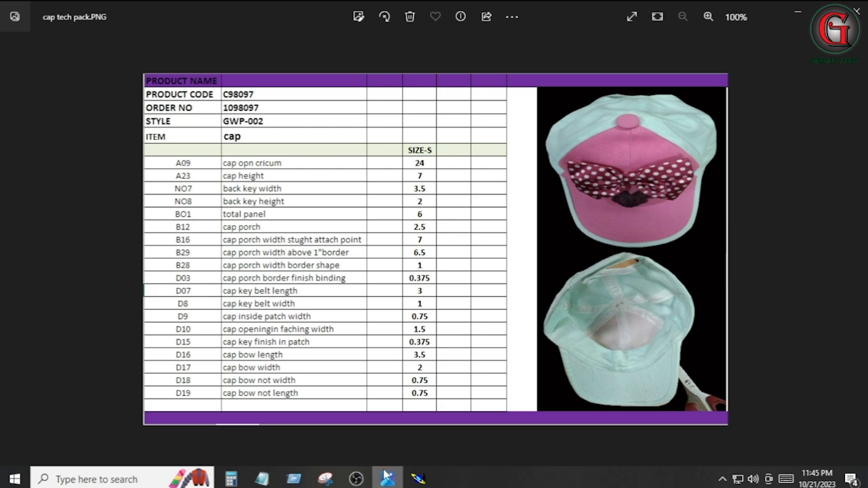
Step: Consult the cap tech pack and measure the length of the border line around the cap porch in Modaris
{"action": "mouse_move", "coordinate": [417, 478]}
{"action": "left_click", "coordinate": [448, 418]}
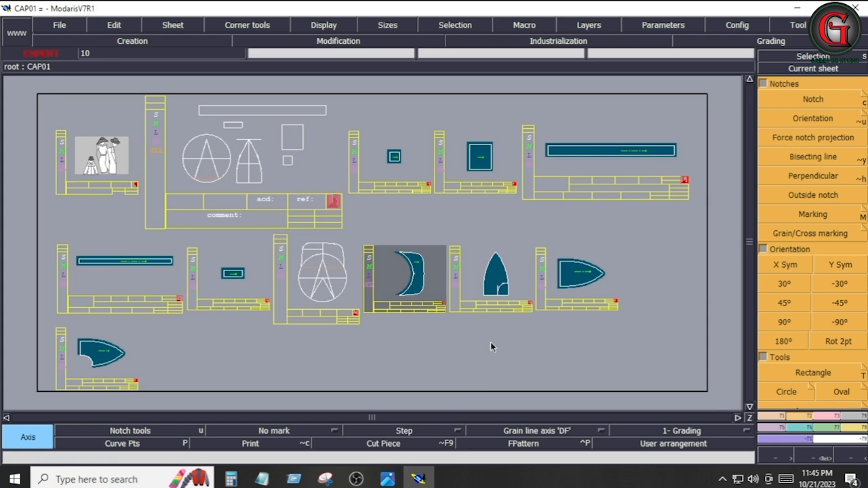
{"action": "left_click", "coordinate": [399, 478]}
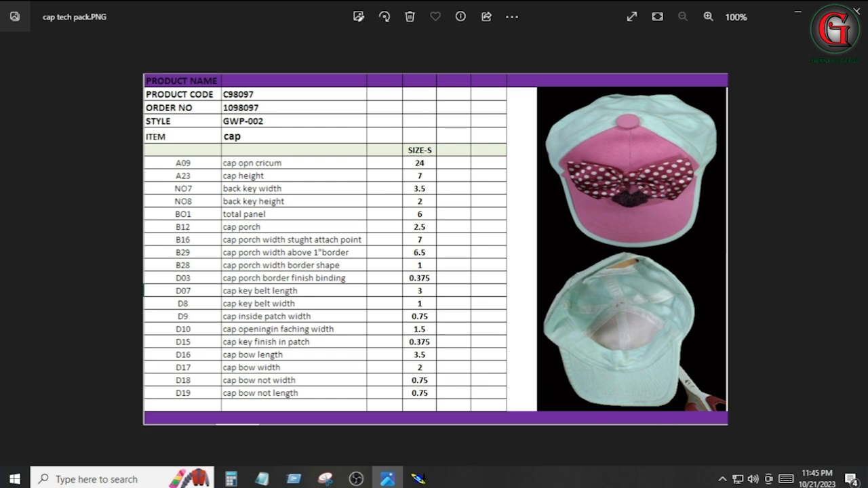
{"action": "left_click", "coordinate": [418, 479]}
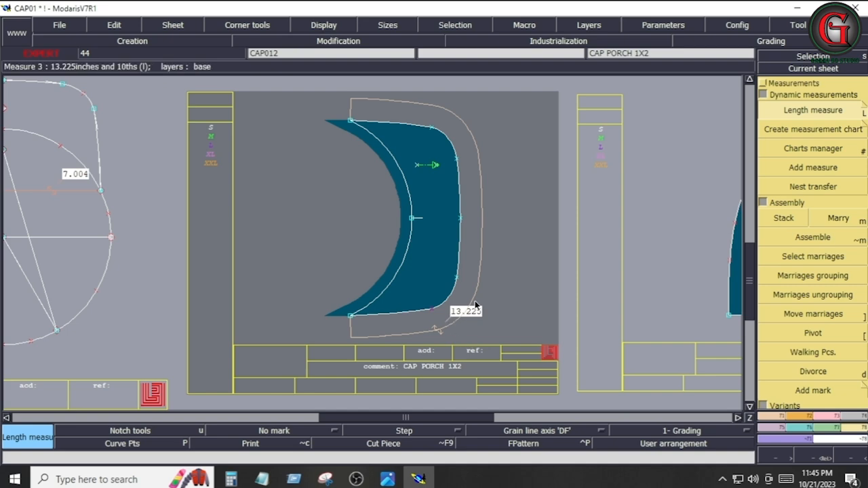
{"action": "left_click", "coordinate": [523, 443]}
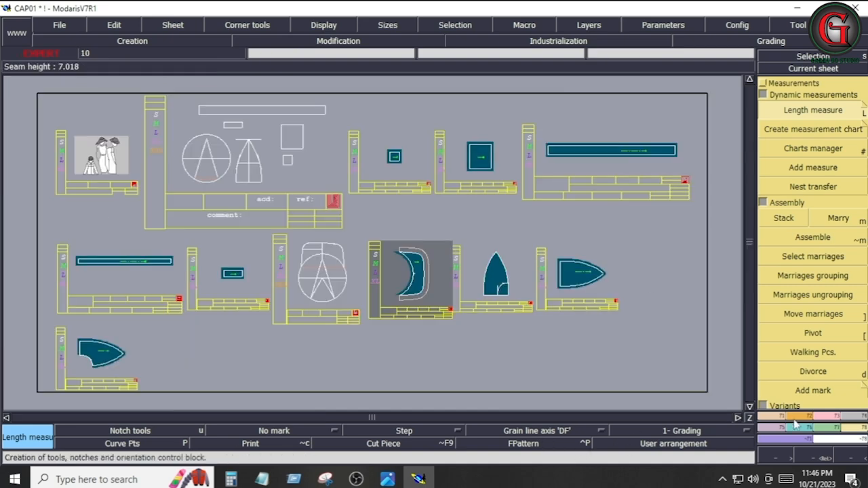
Step: Draw a rectangle 13 inches wide and 1.5 inches high on the construction sheet, beside the existing base shapes
{"action": "left_click", "coordinate": [803, 417]}
{"action": "left_click", "coordinate": [817, 378]}
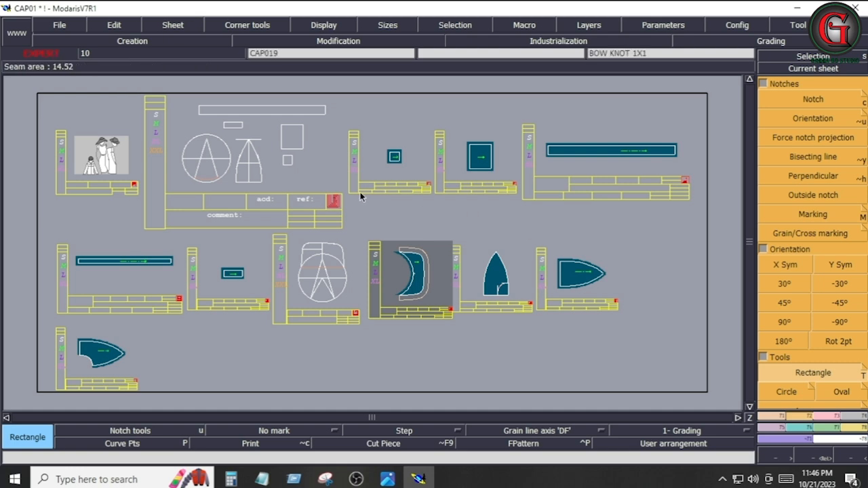
{"action": "left_click", "coordinate": [320, 122]}
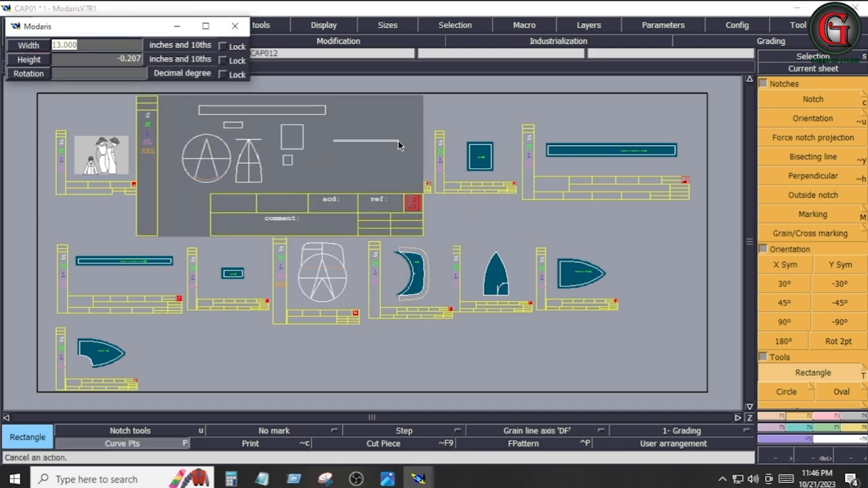
{"action": "type", "text": "1.5"}
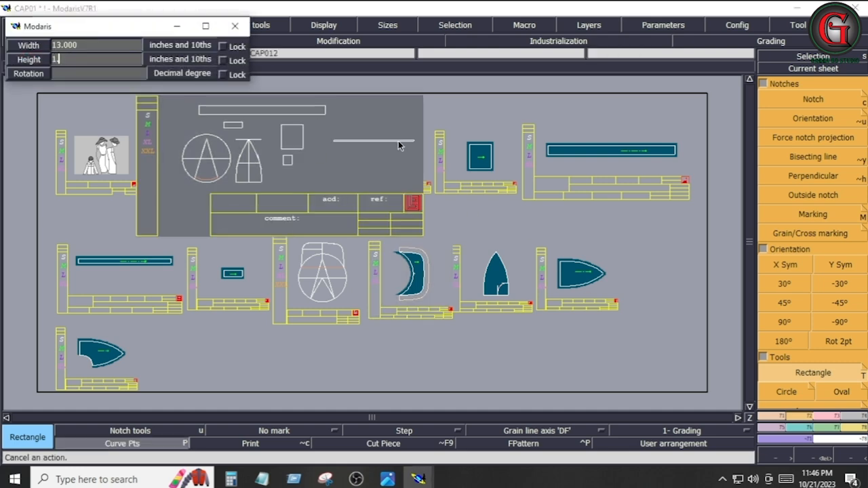
{"action": "key", "text": "Return"}
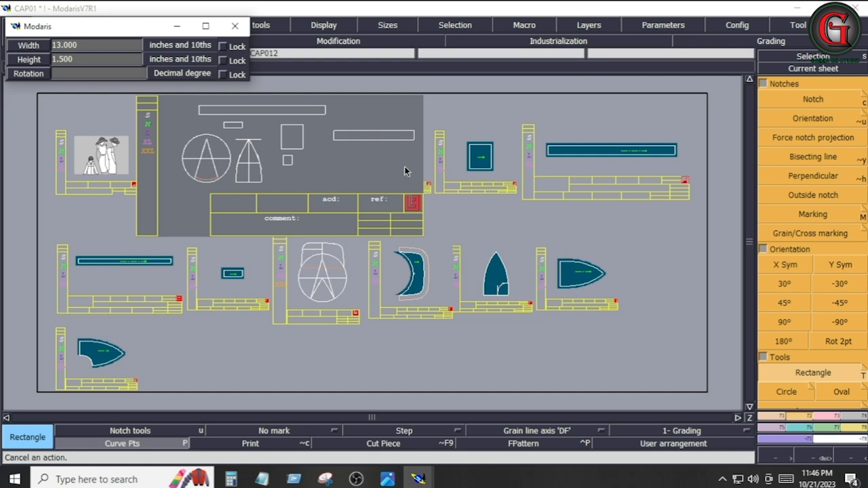
Step: Extract the 13 × 1.5 inch rectangle as a separate seam piece and delete its original lines from the construction sheet
{"action": "left_click", "coordinate": [862, 416]}
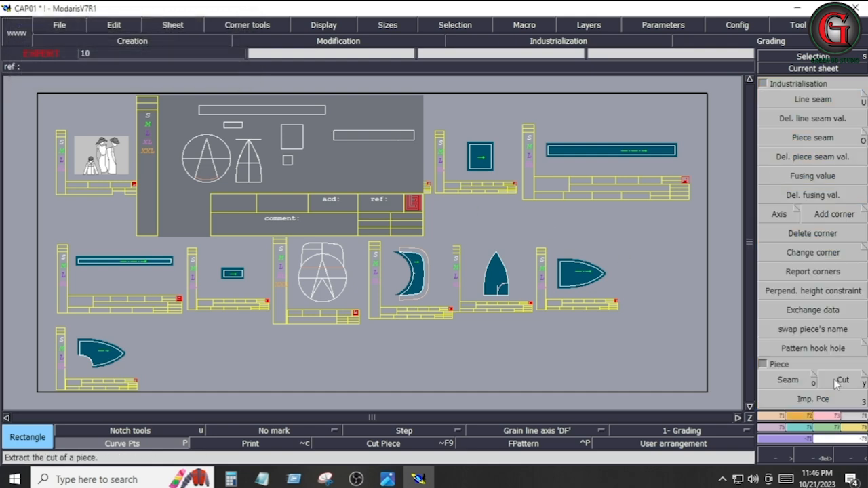
{"action": "left_click", "coordinate": [787, 380]}
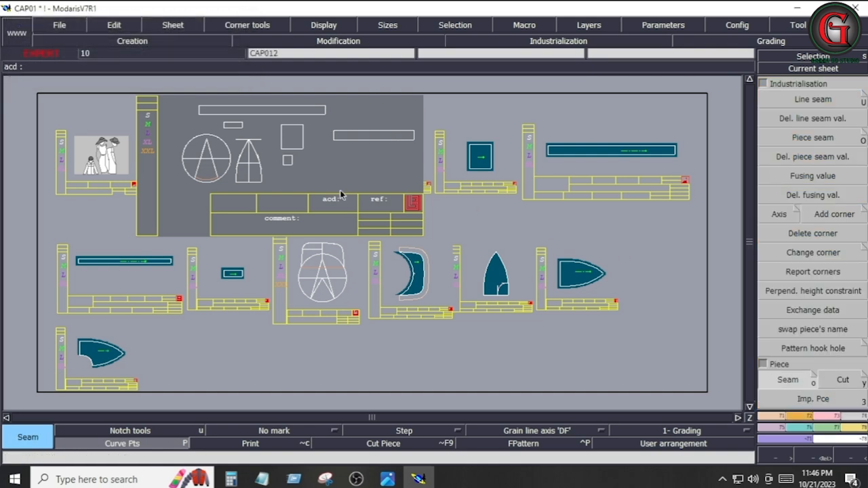
{"action": "left_click", "coordinate": [353, 133]}
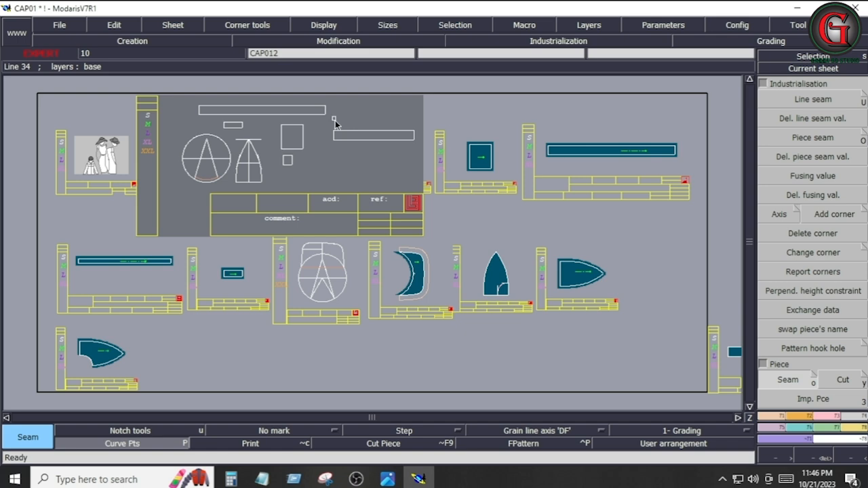
{"action": "left_click", "coordinate": [332, 117]}
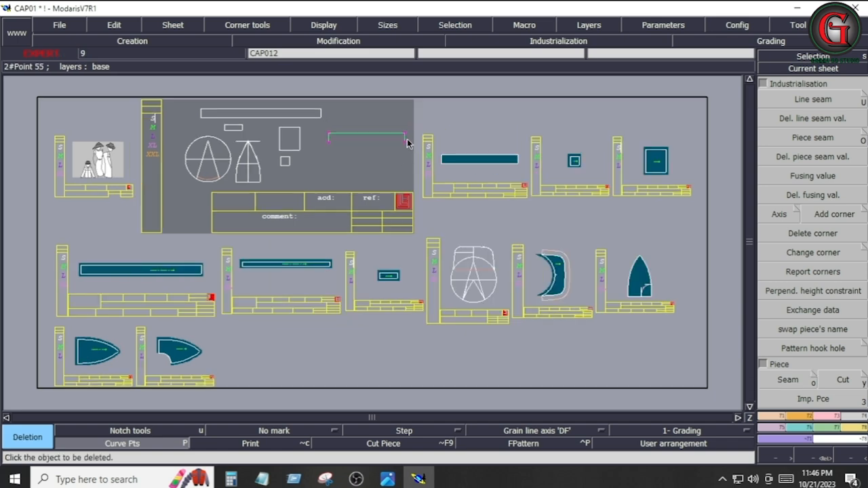
{"action": "left_click", "coordinate": [402, 137]}
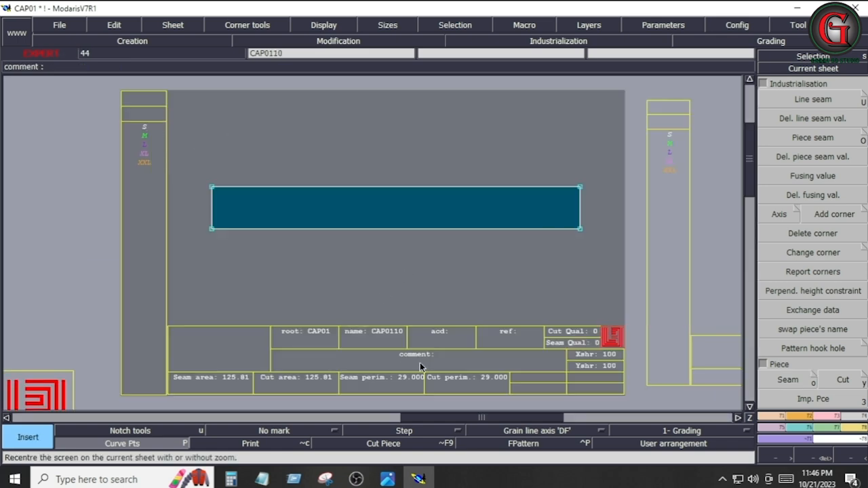
Step: Enter the comment "BINDING 1X2" on the new rectangular piece's sheet
{"action": "left_click", "coordinate": [419, 362]}
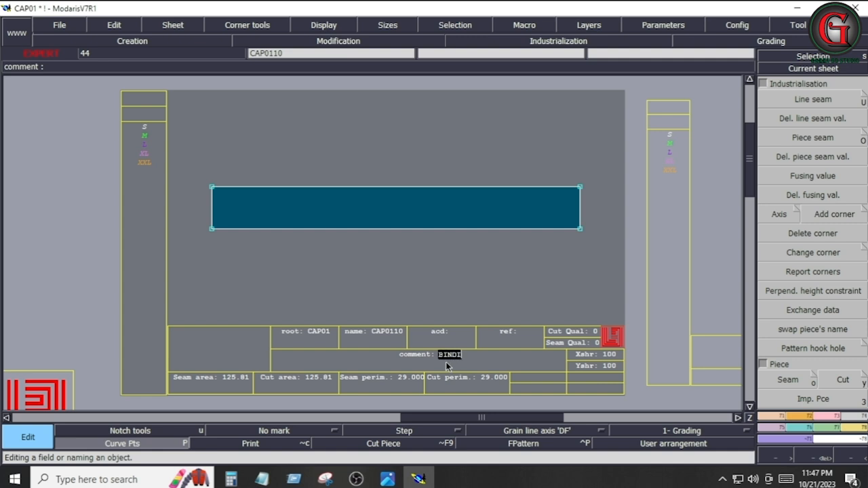
{"action": "type", "text": "G 1X2"}
{"action": "key", "text": "Return"}
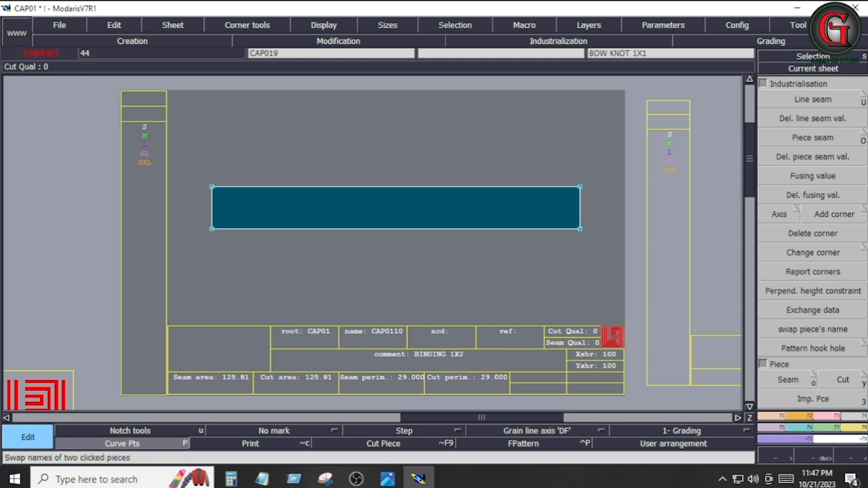
Step: Apply a line seam of about 1.6 inches to the left short end of the binding piece
{"action": "left_click", "coordinate": [814, 101]}
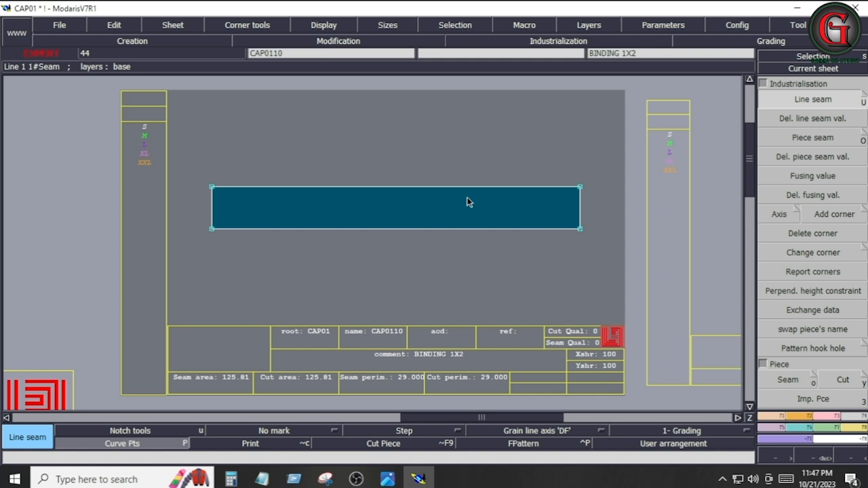
{"action": "left_click", "coordinate": [212, 209]}
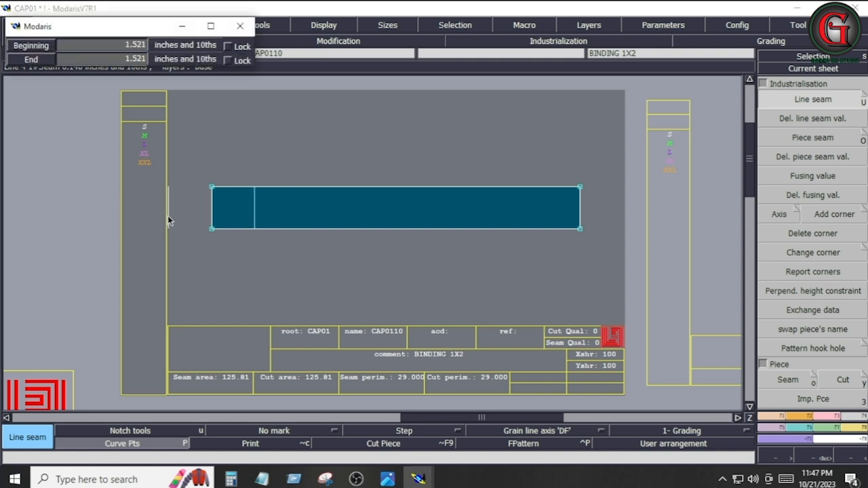
{"action": "left_click", "coordinate": [164, 214]}
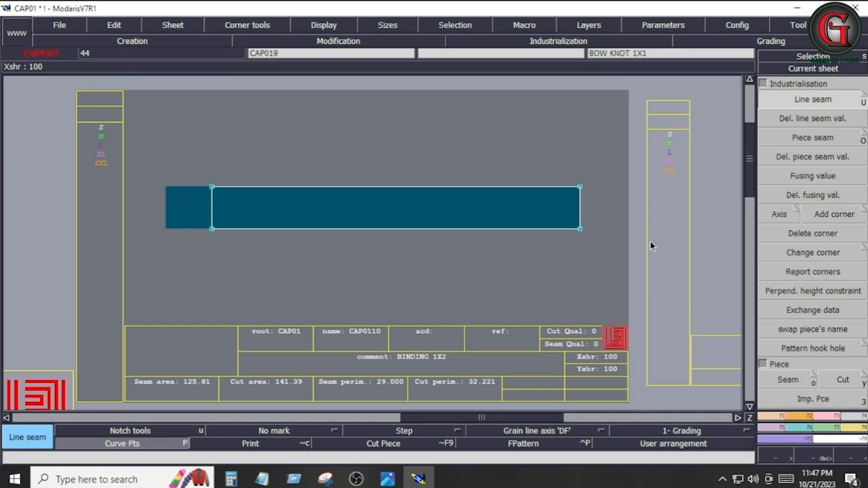
Step: Reshape the binding piece's lower right corner outward along its bottom edge to form a slanted end
{"action": "key", "text": "r"}
{"action": "left_click", "coordinate": [580, 229]}
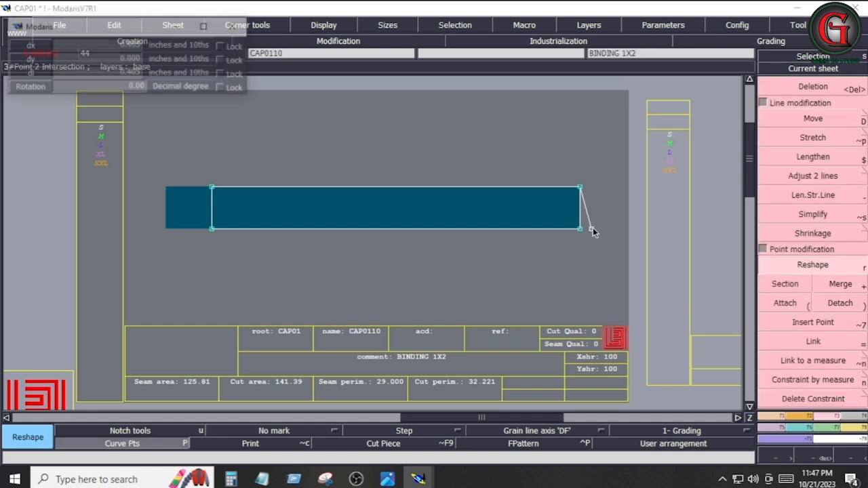
{"action": "left_click", "coordinate": [631, 231]}
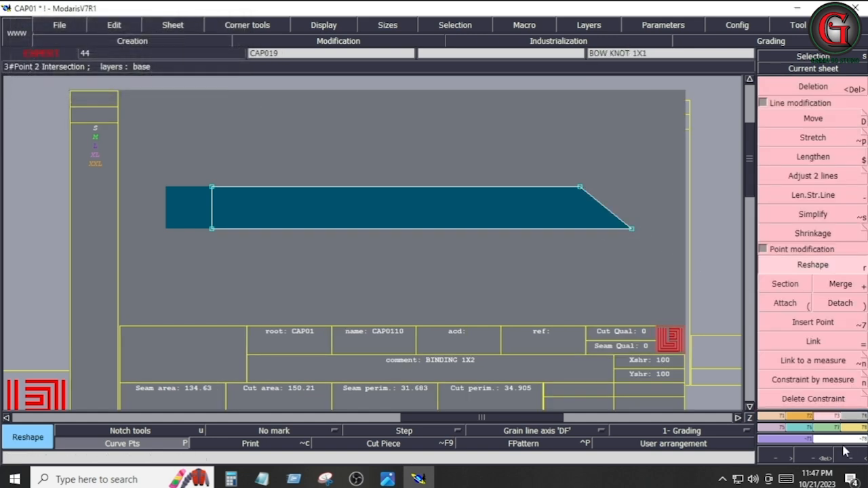
Step: Rotate the binding piece by 45° and add a horizontal grain line axis 'DF' across its middle
{"action": "left_click", "coordinate": [803, 416]}
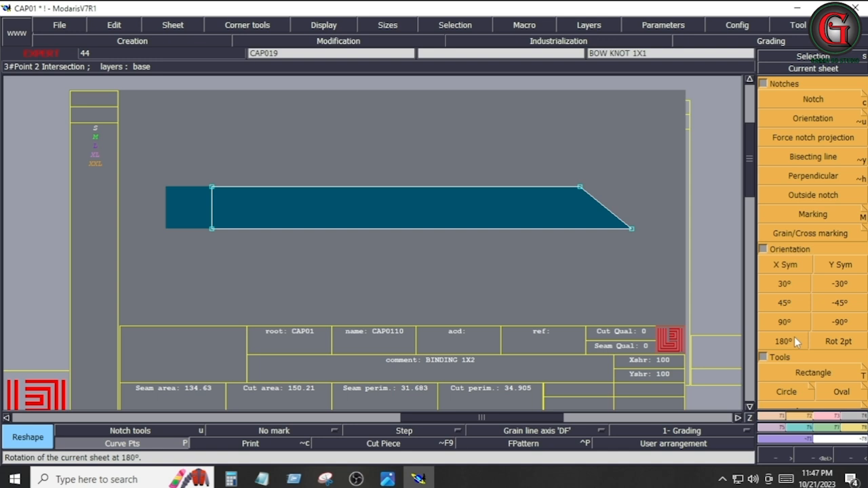
{"action": "left_click", "coordinate": [786, 303]}
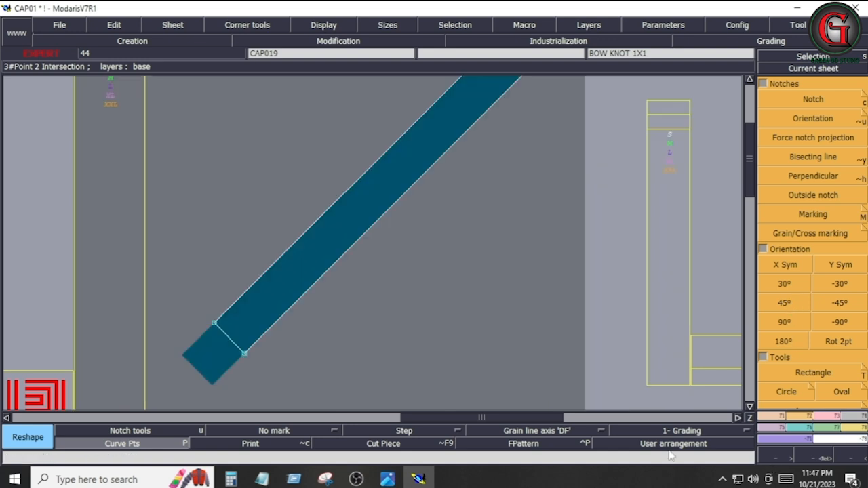
{"action": "left_click", "coordinate": [548, 433]}
{"action": "left_click", "coordinate": [548, 382]}
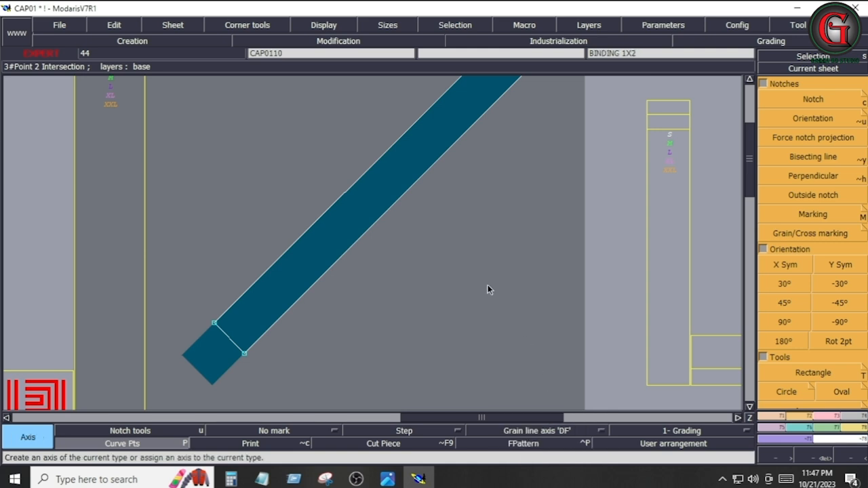
{"action": "left_click", "coordinate": [376, 170]}
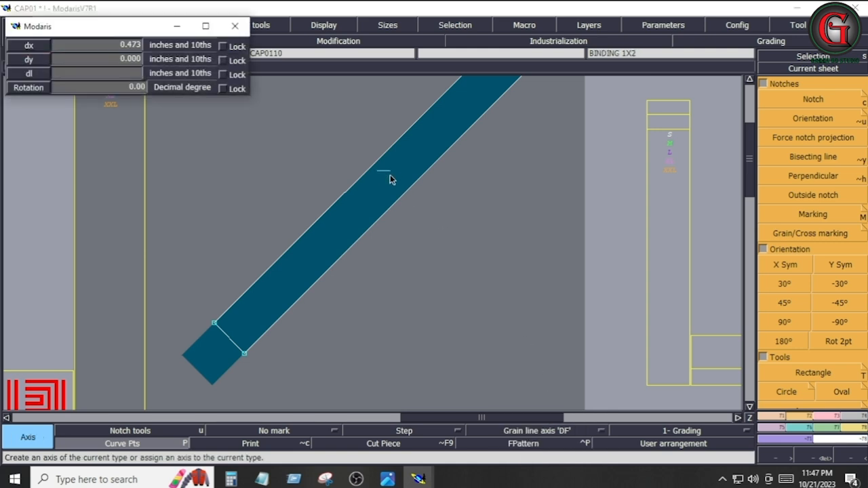
{"action": "left_click", "coordinate": [409, 175]}
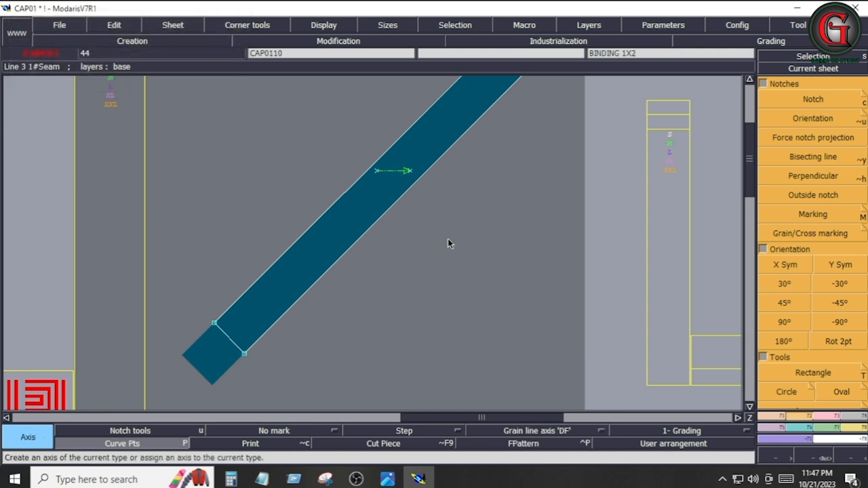
Step: Display all the pattern sheets together and check the pieces against the cap tech pack image in Photos
{"action": "key", "text": "j"}
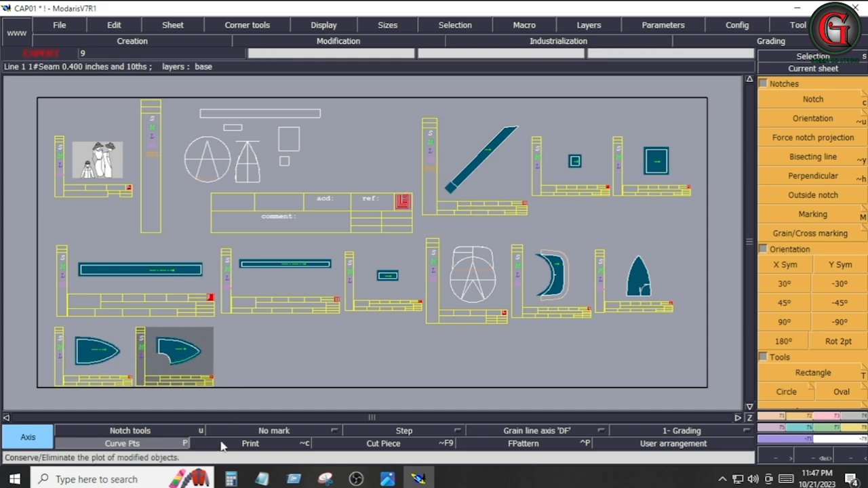
{"action": "left_click", "coordinate": [387, 480]}
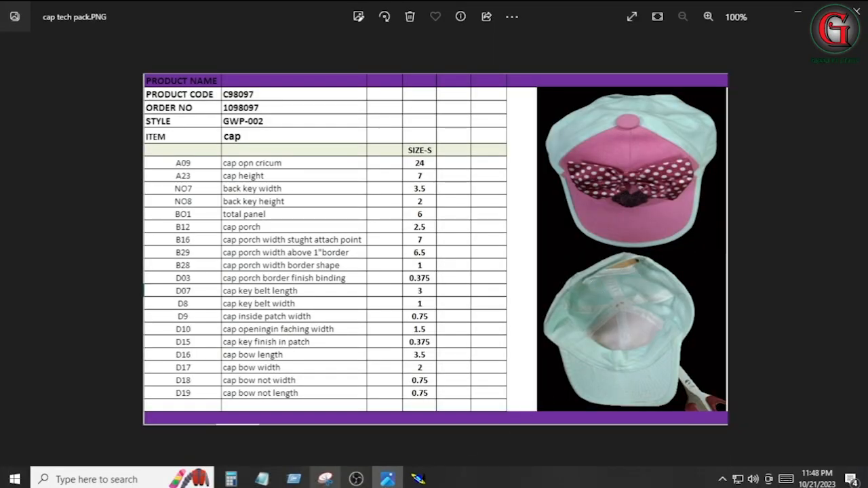
{"action": "left_click", "coordinate": [418, 479]}
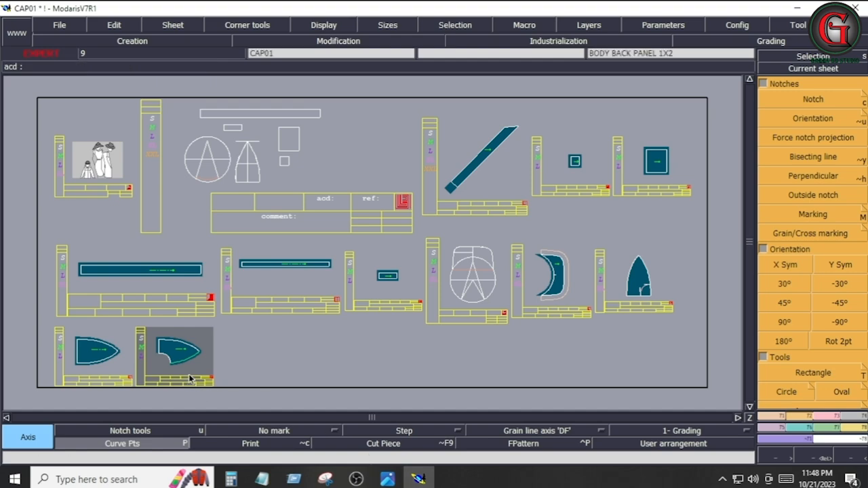
{"action": "left_click", "coordinate": [387, 480]}
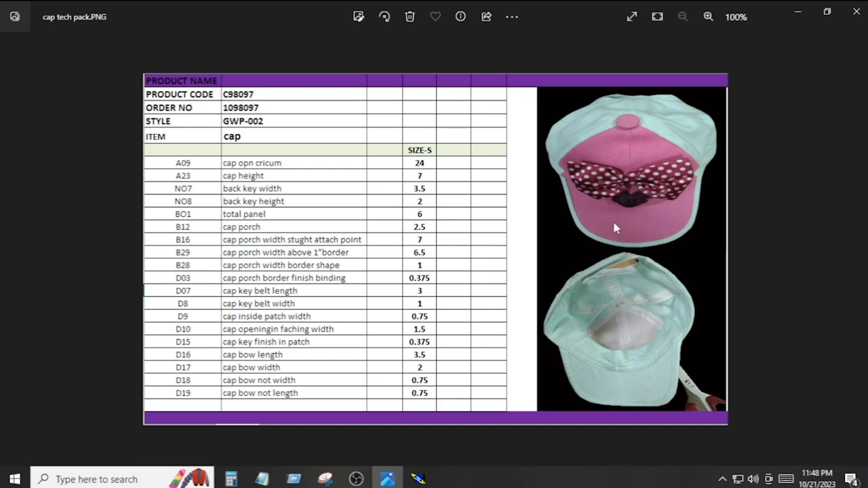
{"action": "left_click", "coordinate": [420, 479]}
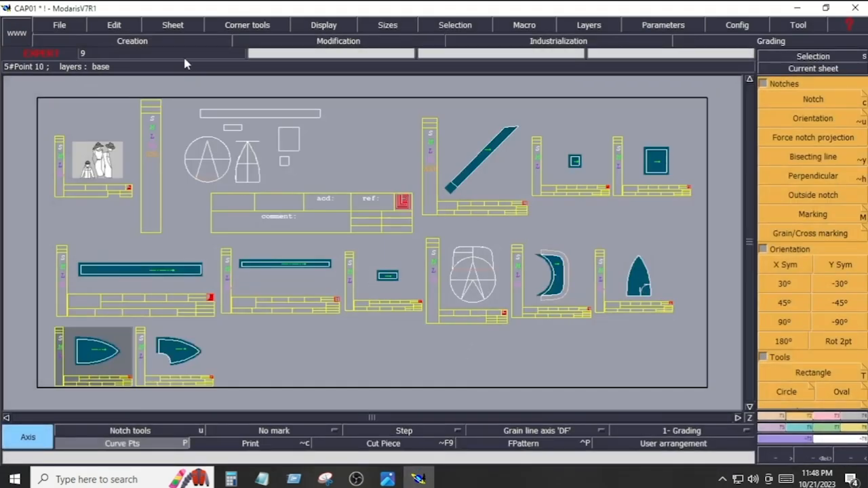
Step: Save the CAP01 model with all its cap pattern pieces in the save library
{"action": "left_click", "coordinate": [60, 27]}
{"action": "left_click", "coordinate": [80, 82]}
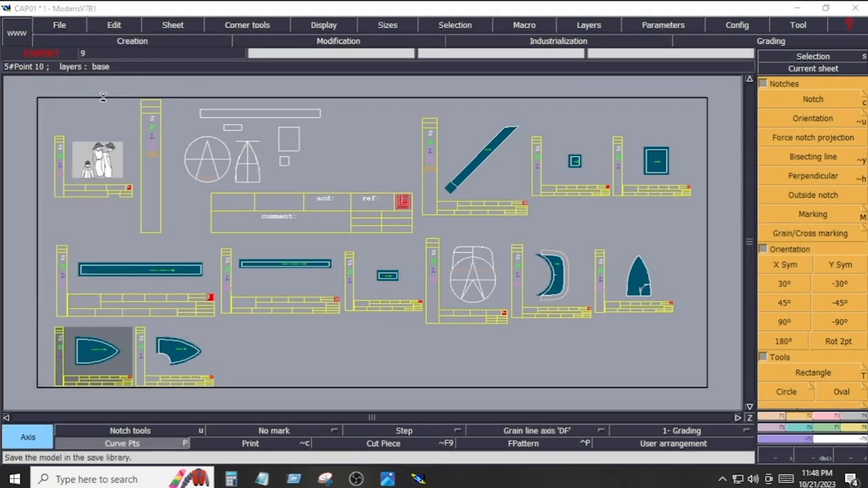
{"action": "left_click", "coordinate": [366, 314]}
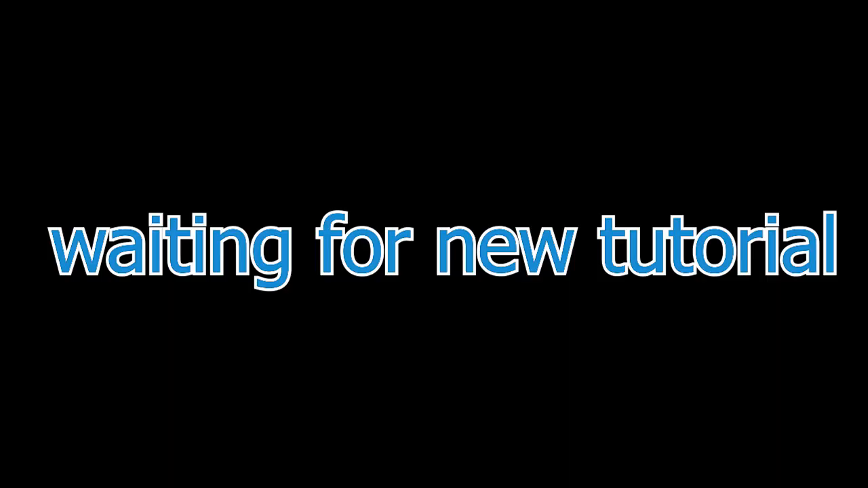